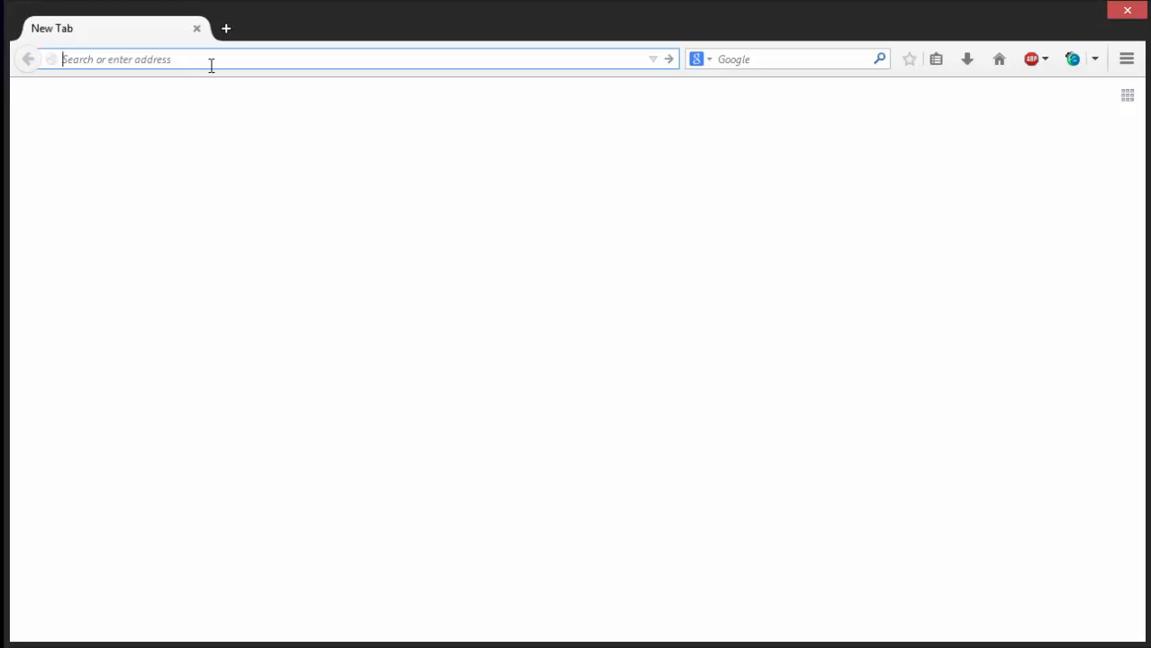
- Open the rallydev.com website
text(rally)
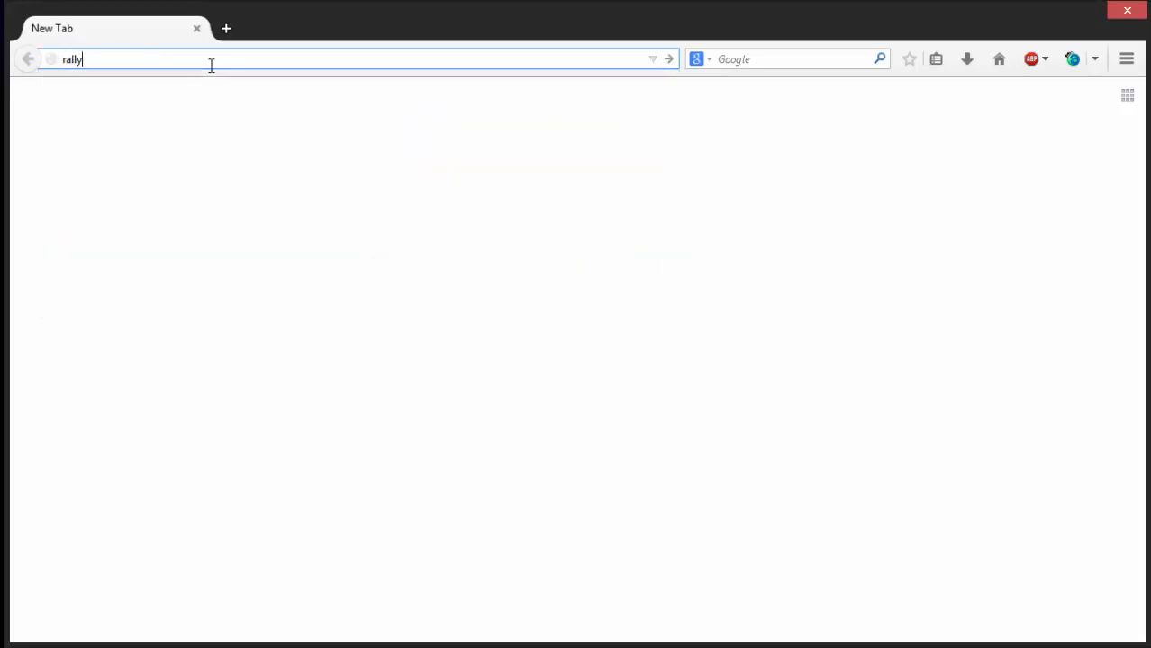
text(dev.com)
key(Return)
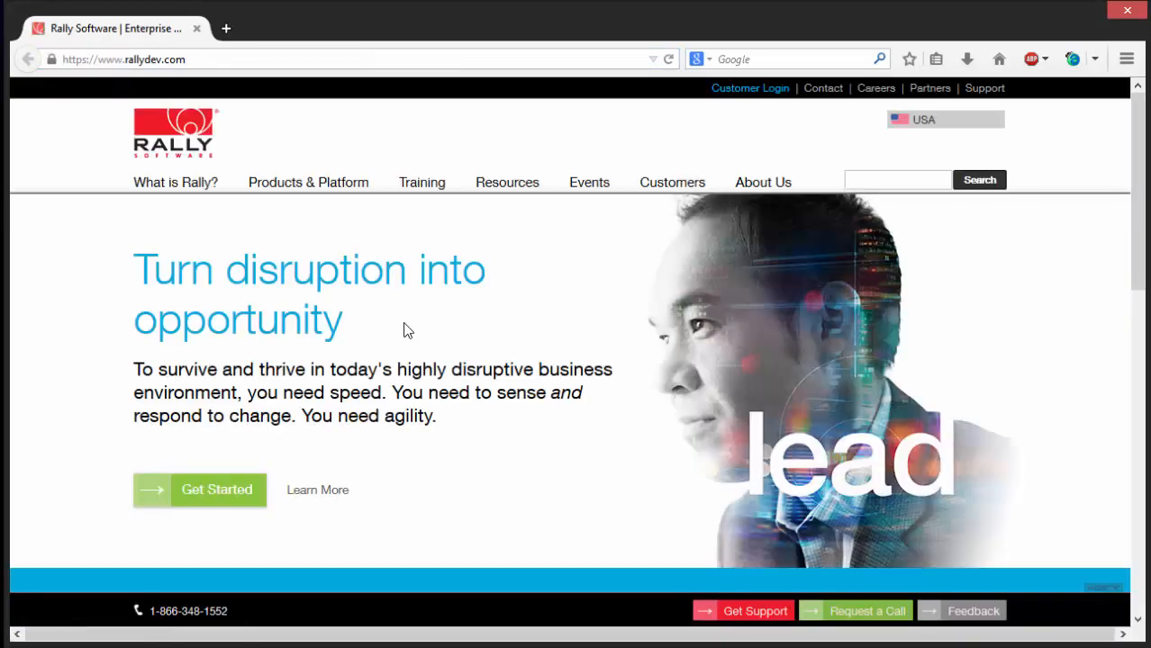
- Open the Get Started page and review the offered Rally demo, Community Edition and trial options
click(194, 494)
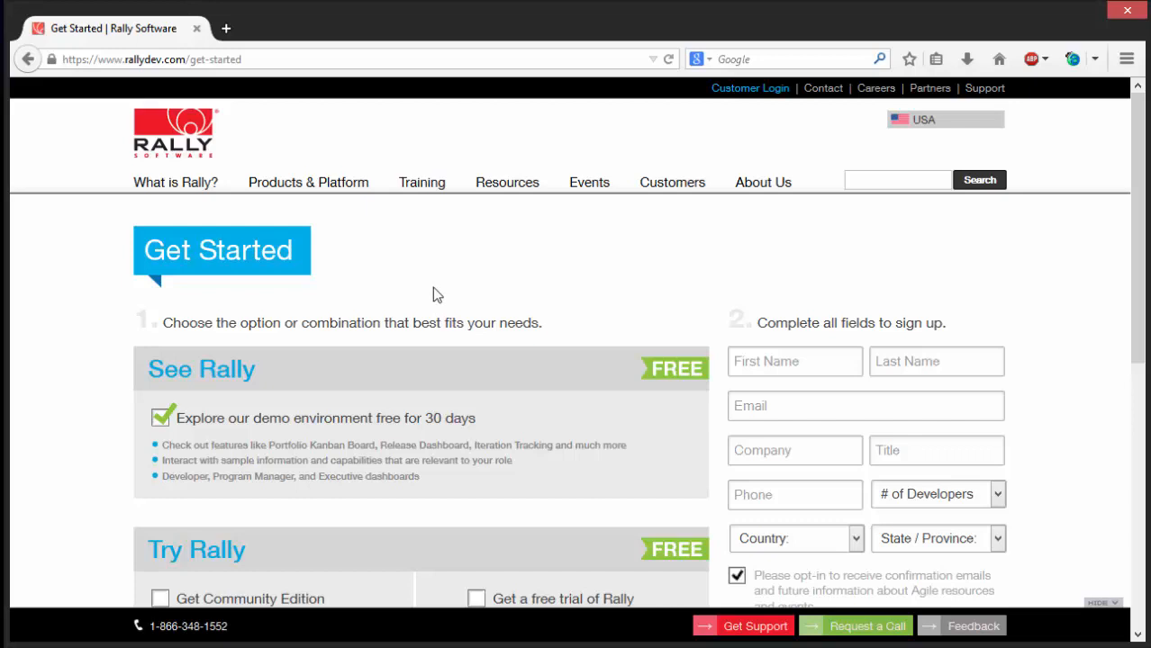
scroll(429, 288, down, 2)
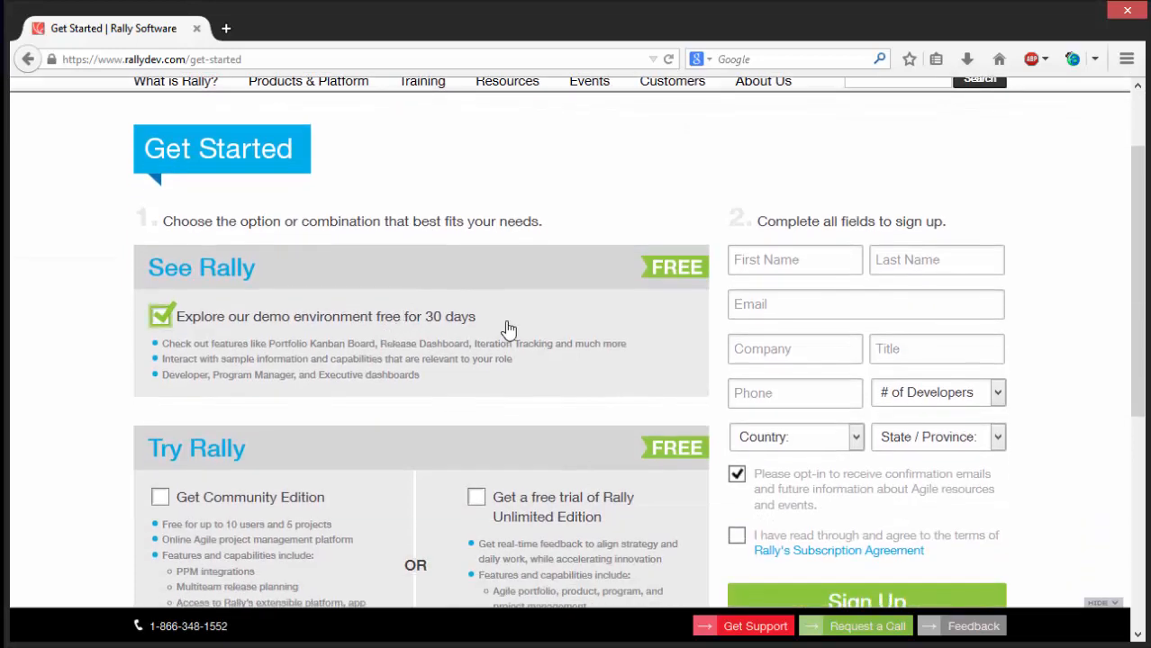
scroll(507, 330, down, 2)
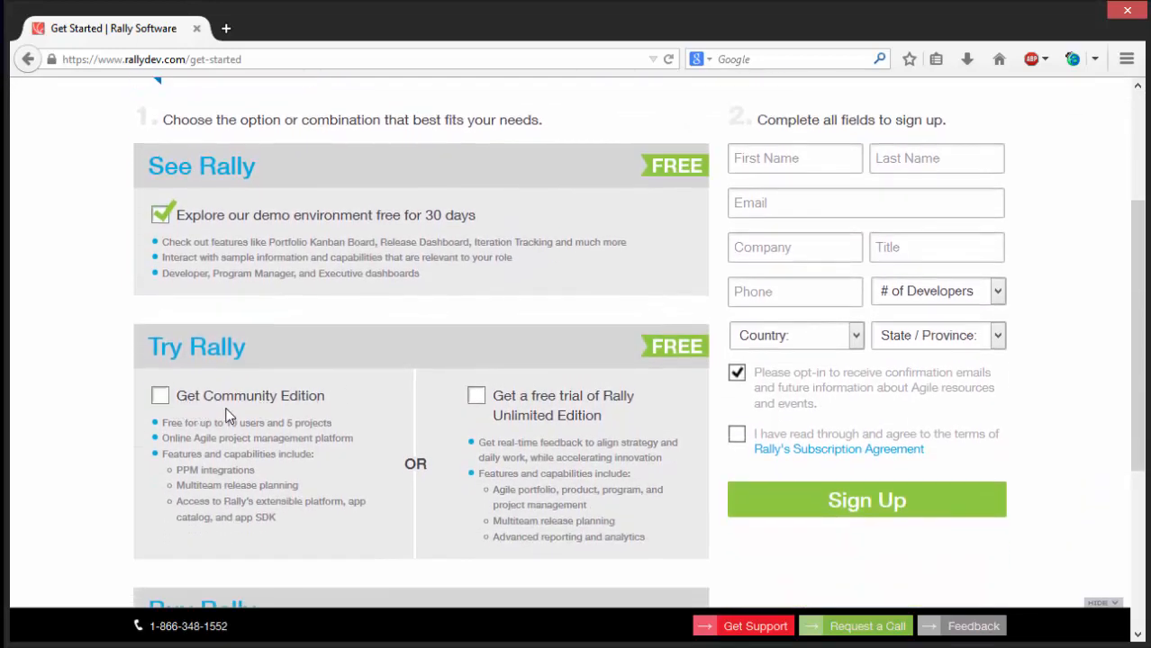
scroll(357, 409, down, 2)
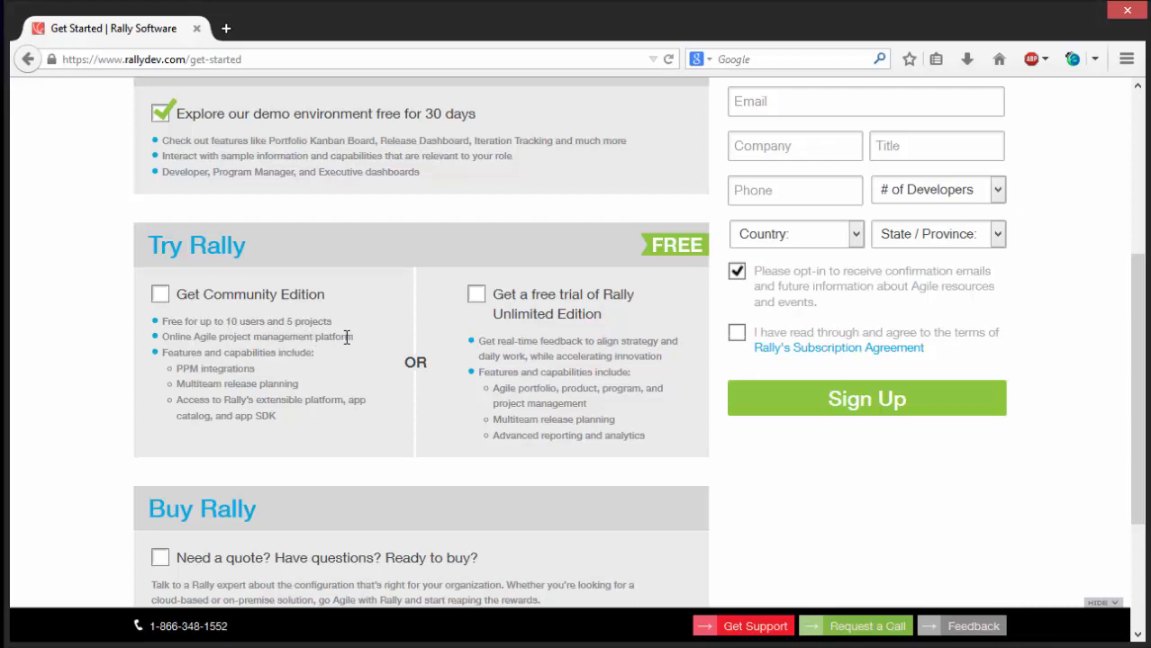
scroll(347, 337, up, 4)
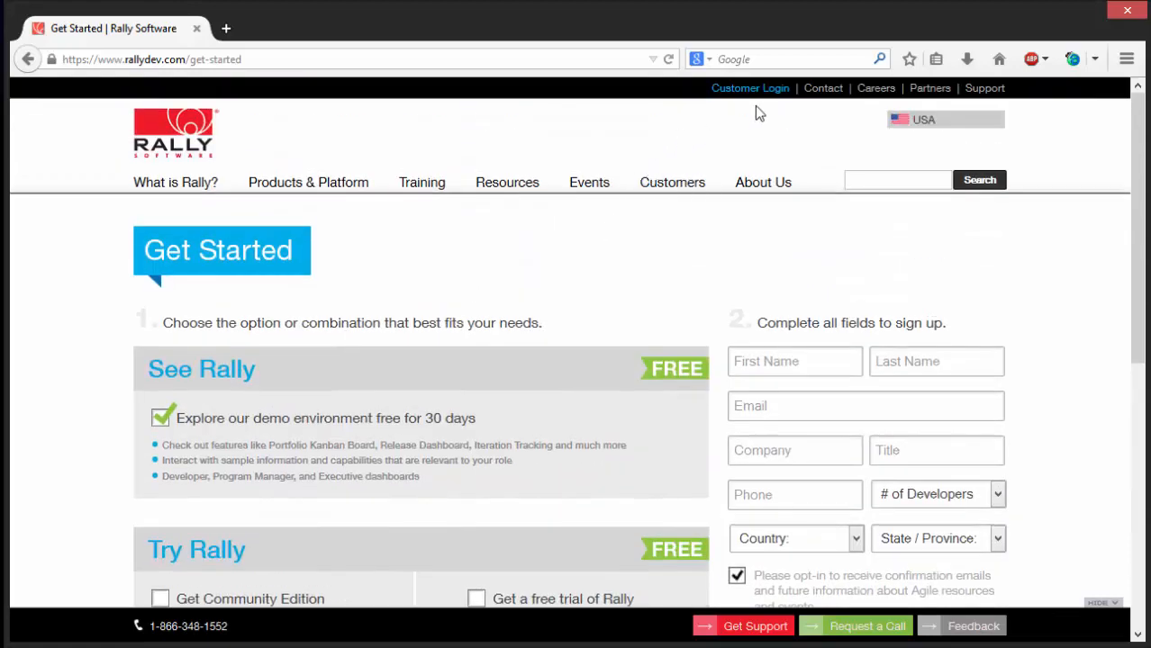
- Sign in through the customer login with the account e-mail and password, and dismiss the offer to remember the password
click(750, 89)
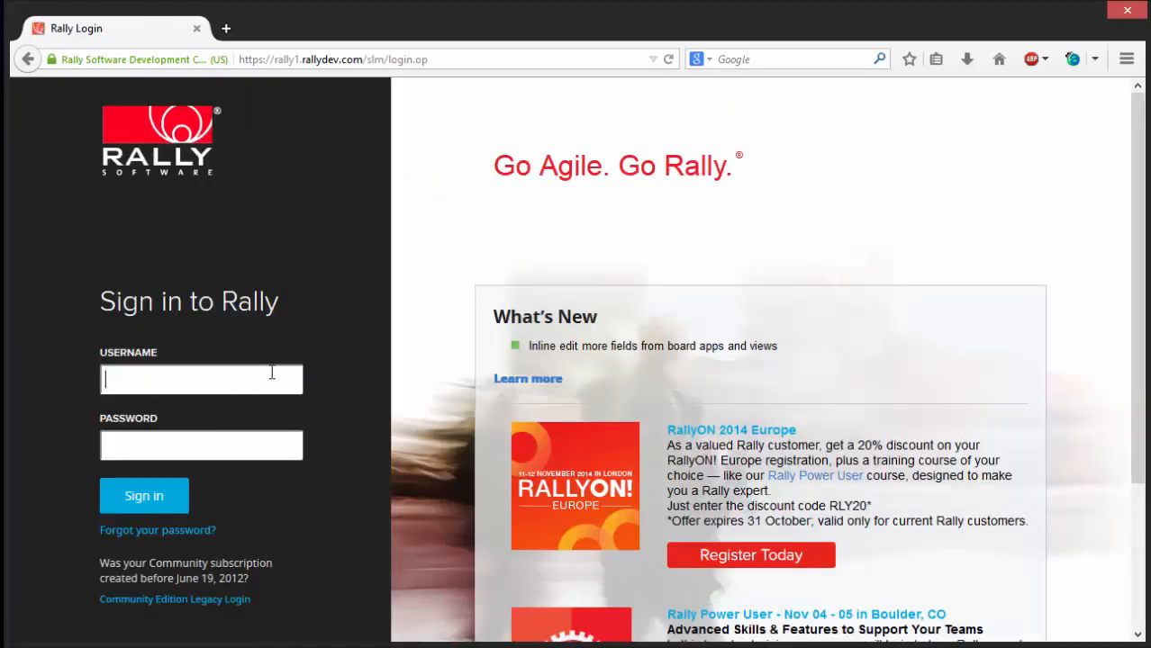
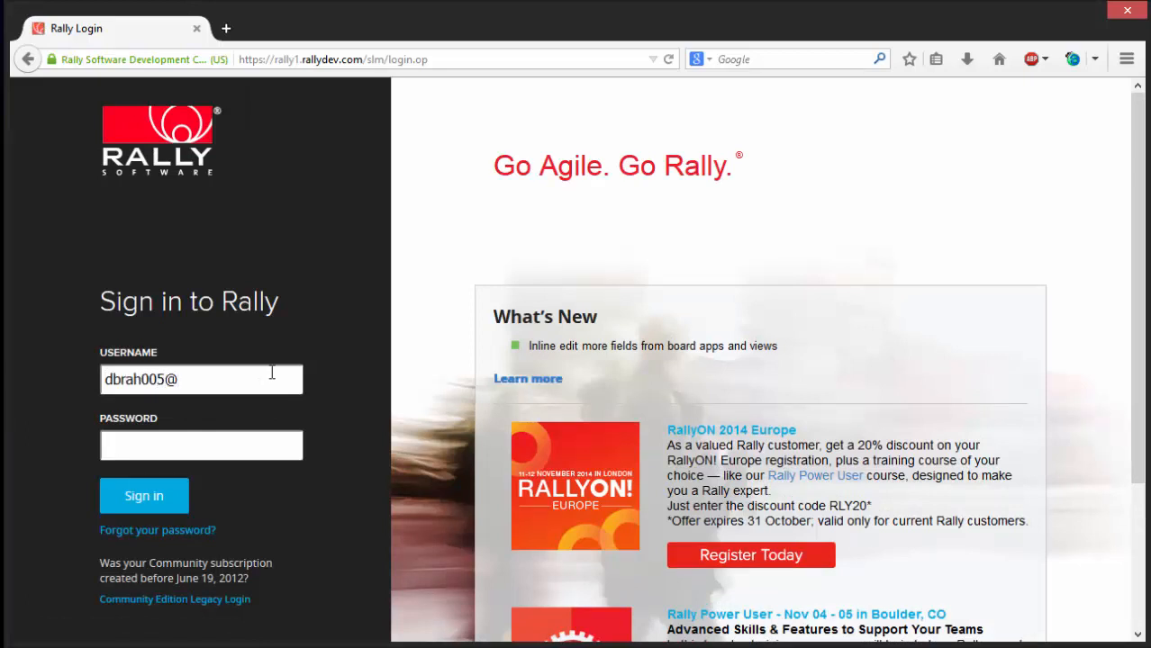
key(Tab)
text(•••••••••••••)
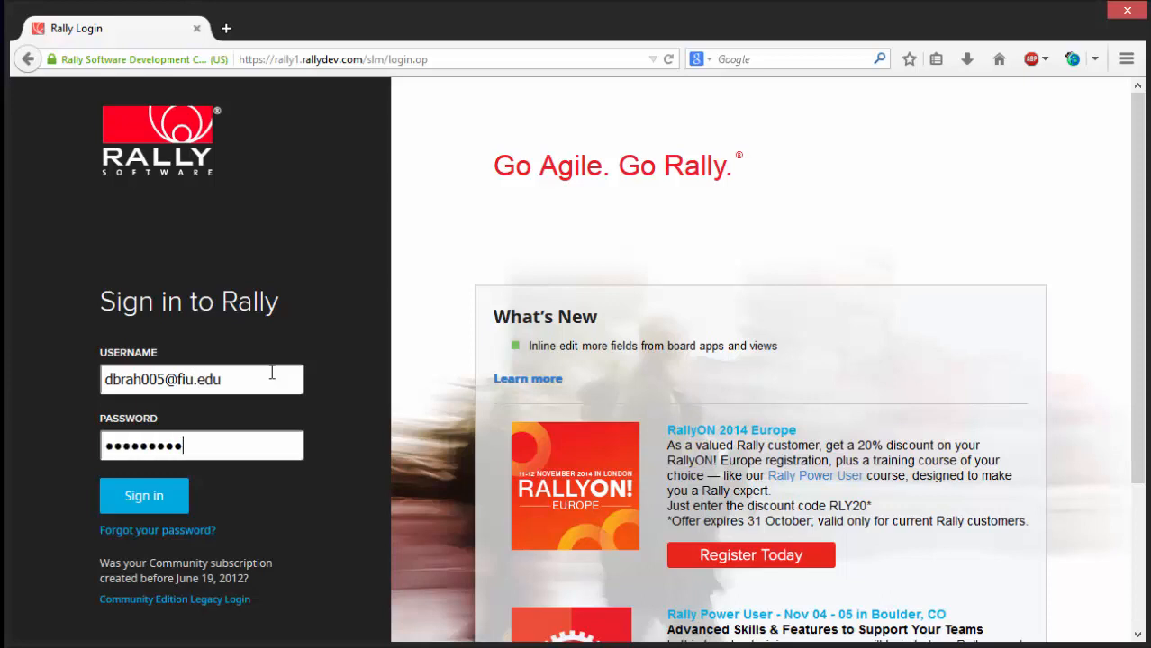
key(Return)
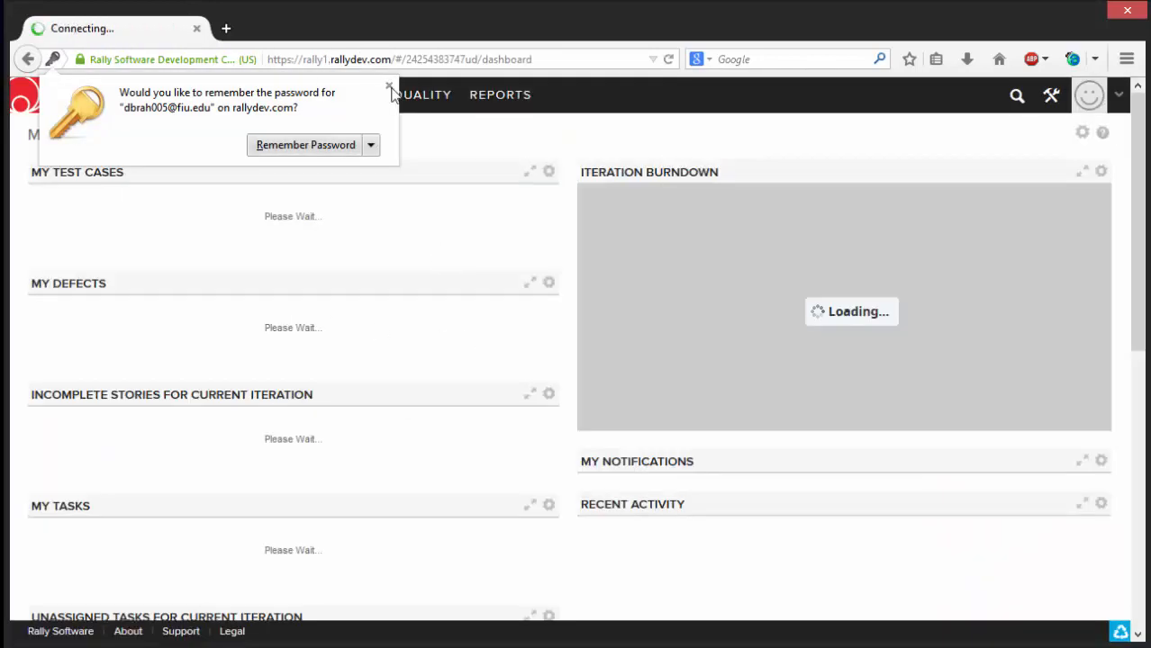
click(389, 85)
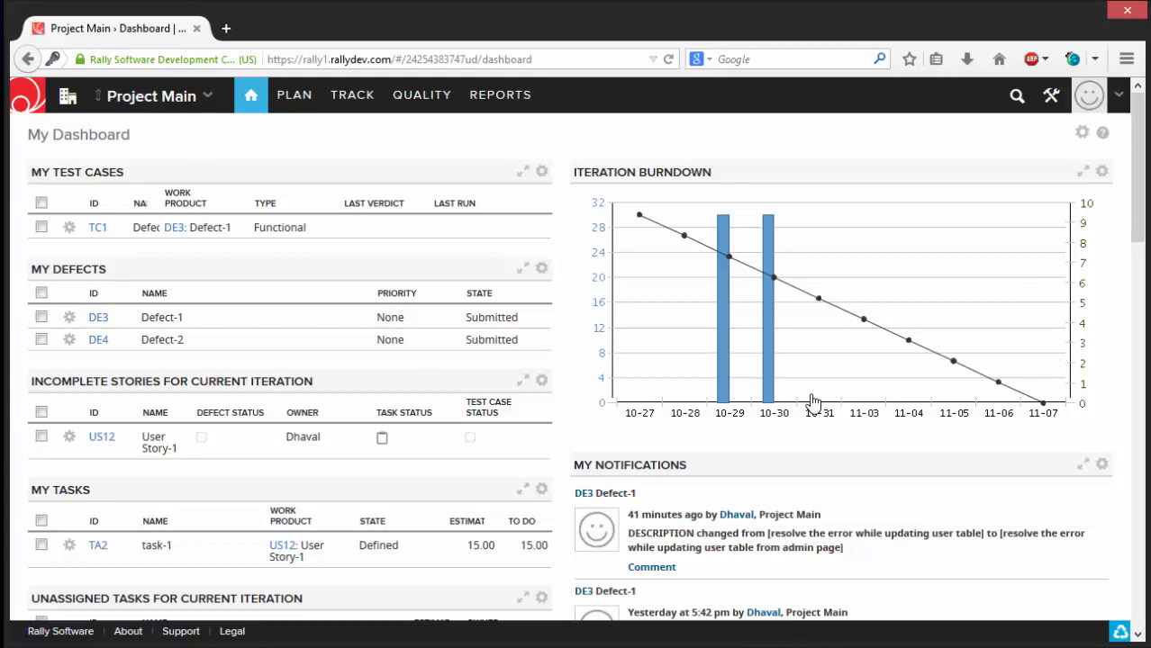
mouse_move(811, 400)
mouse_move(253, 97)
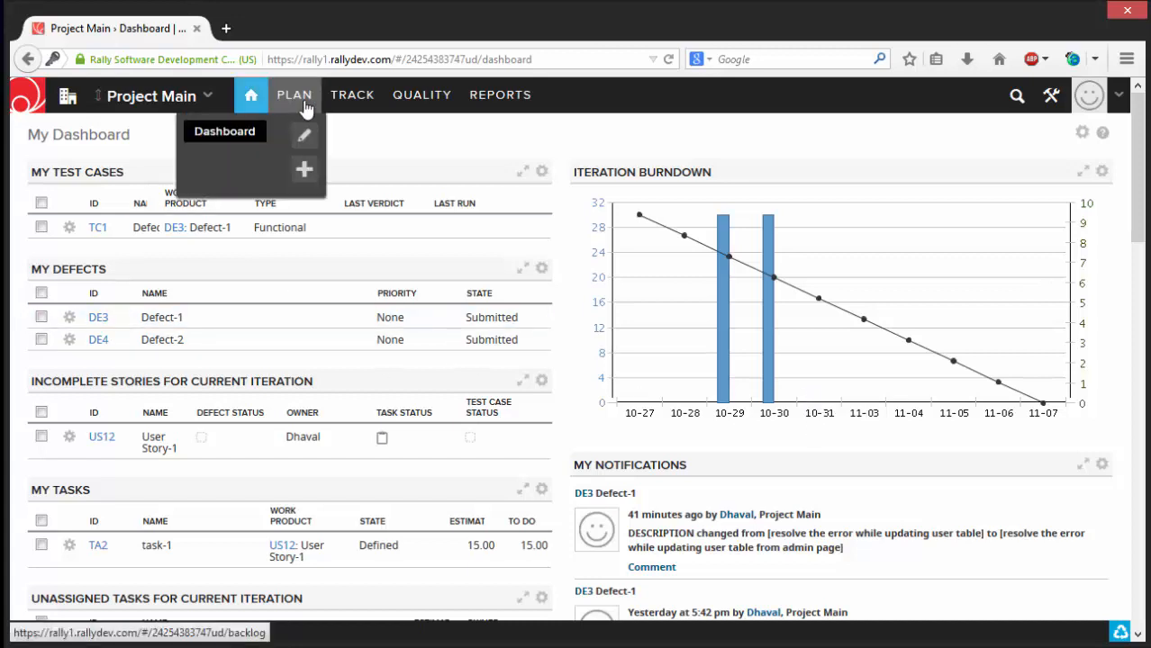
mouse_move(385, 99)
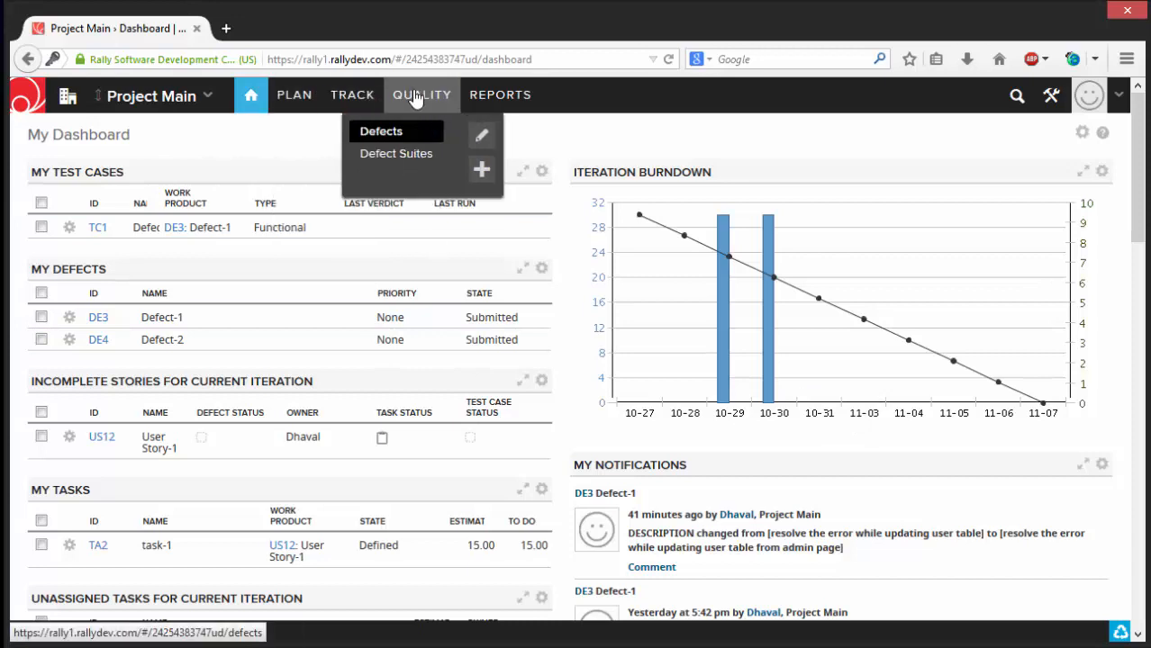
mouse_move(459, 99)
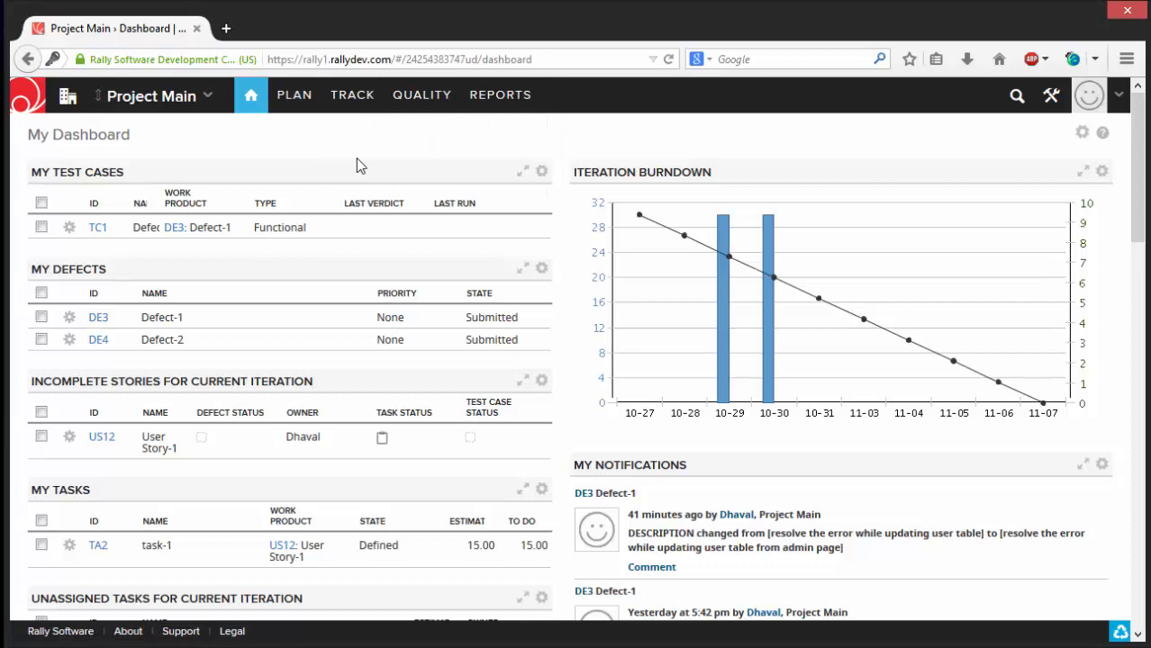
- Create a custom page named "My Custom Page" in the home section, shared with Project Main and Project-1
click(248, 102)
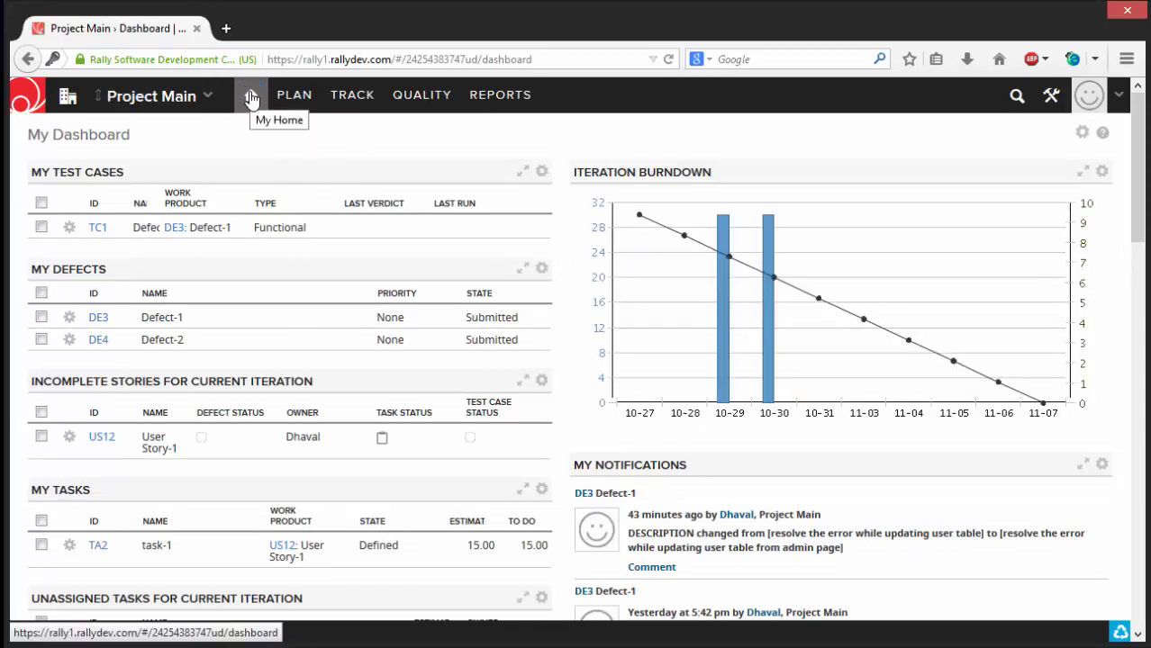
click(251, 97)
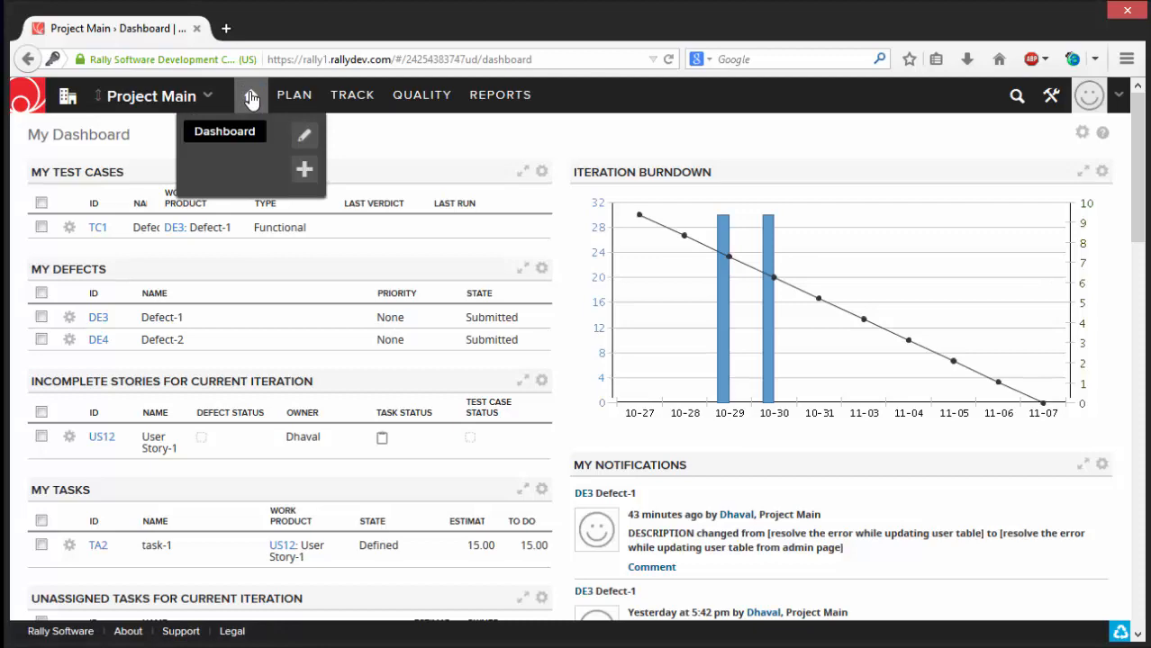
click(305, 170)
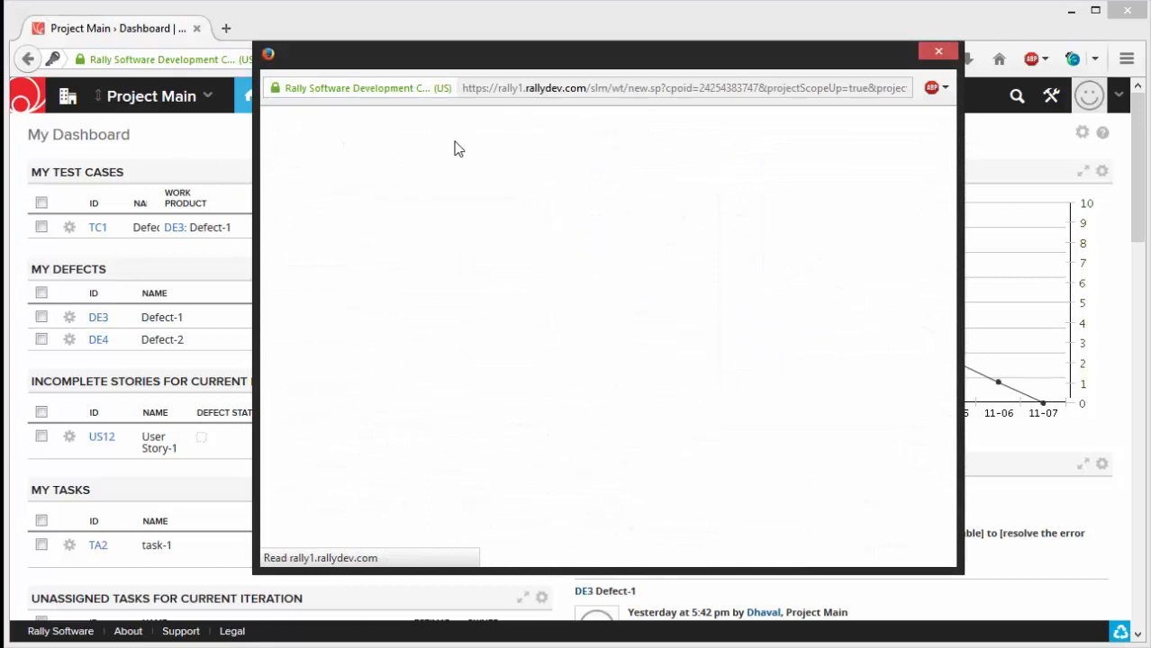
click(478, 143)
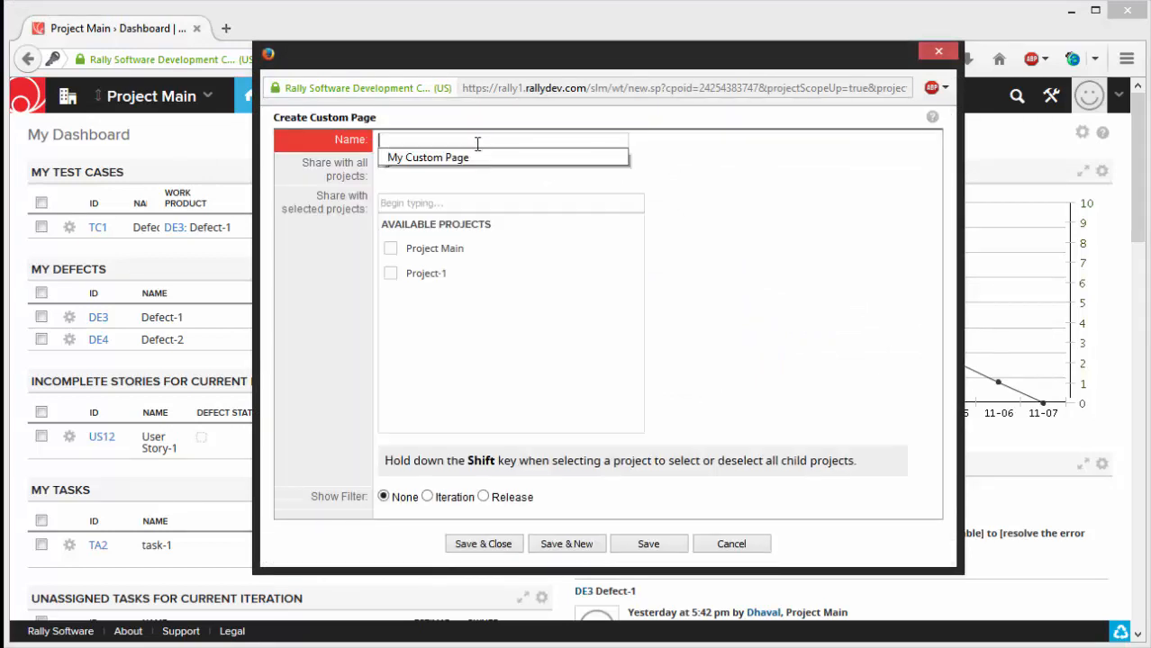
click(469, 159)
click(390, 249)
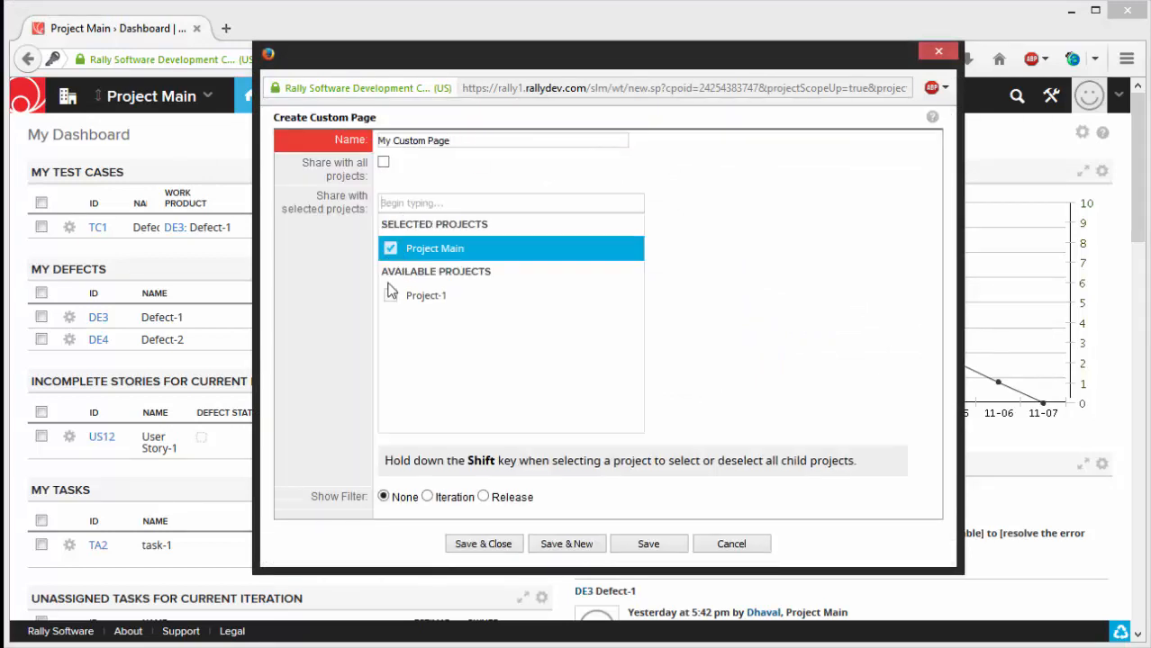
click(390, 298)
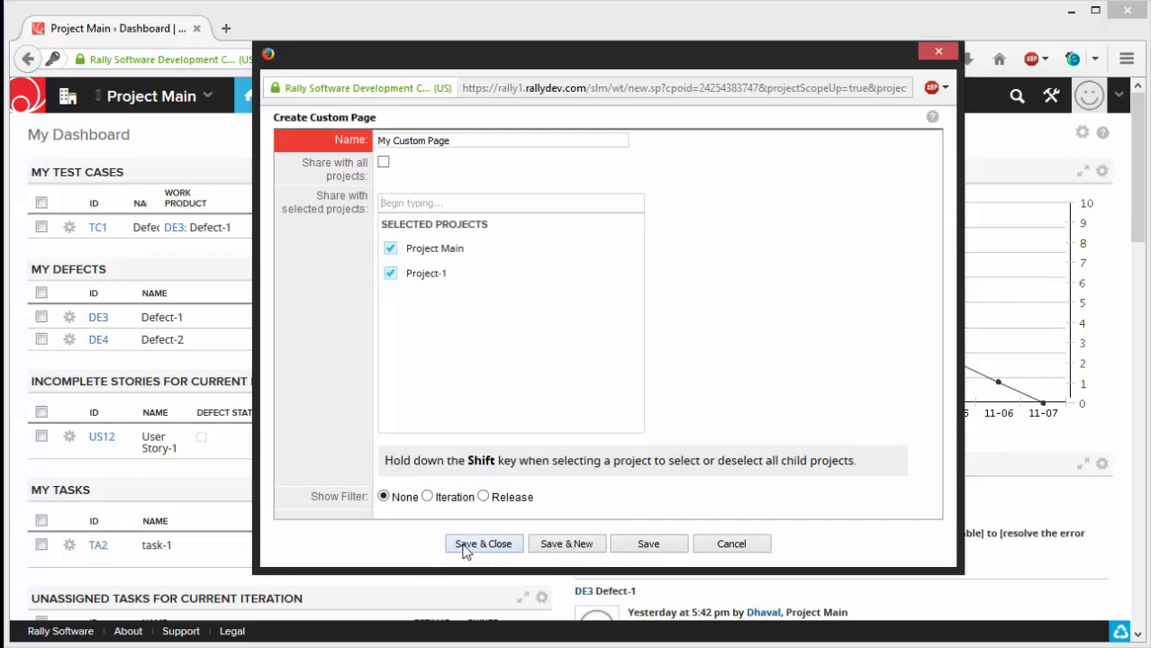
click(466, 548)
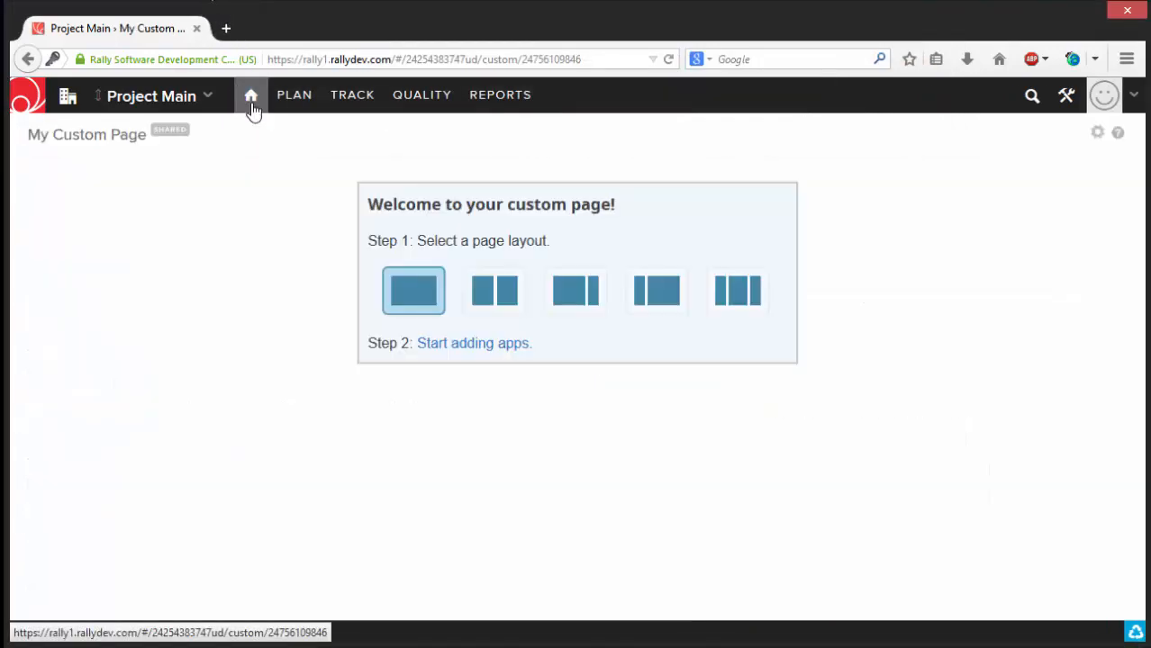
- Set the Dashboard page as the start page
mouse_move(253, 106)
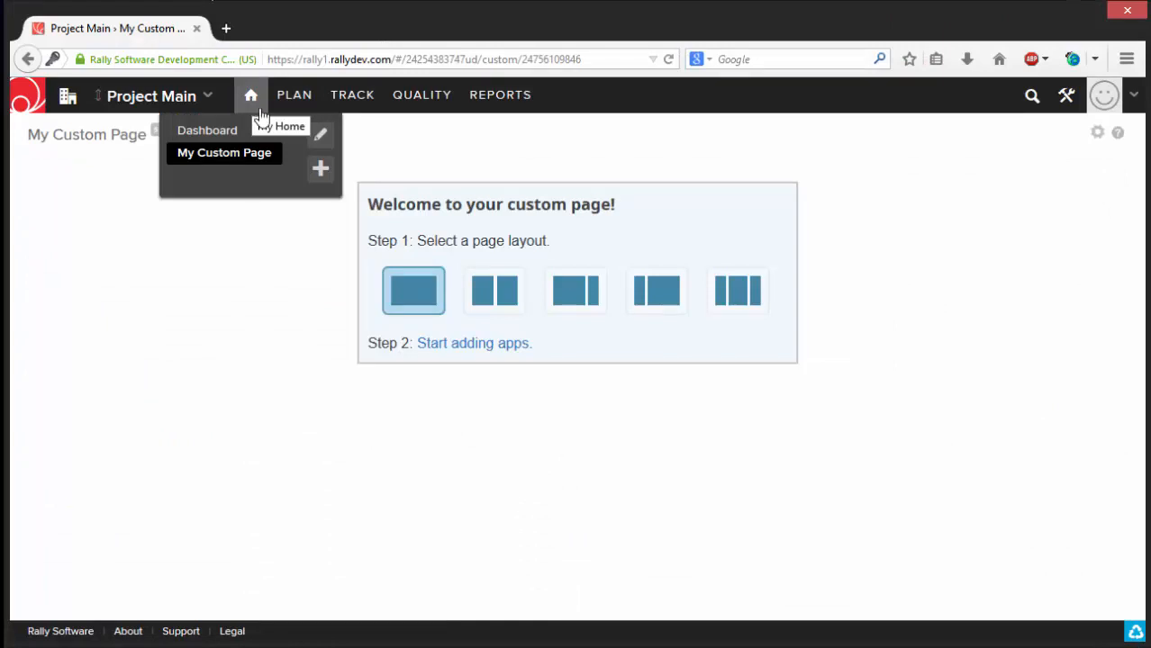
click(320, 141)
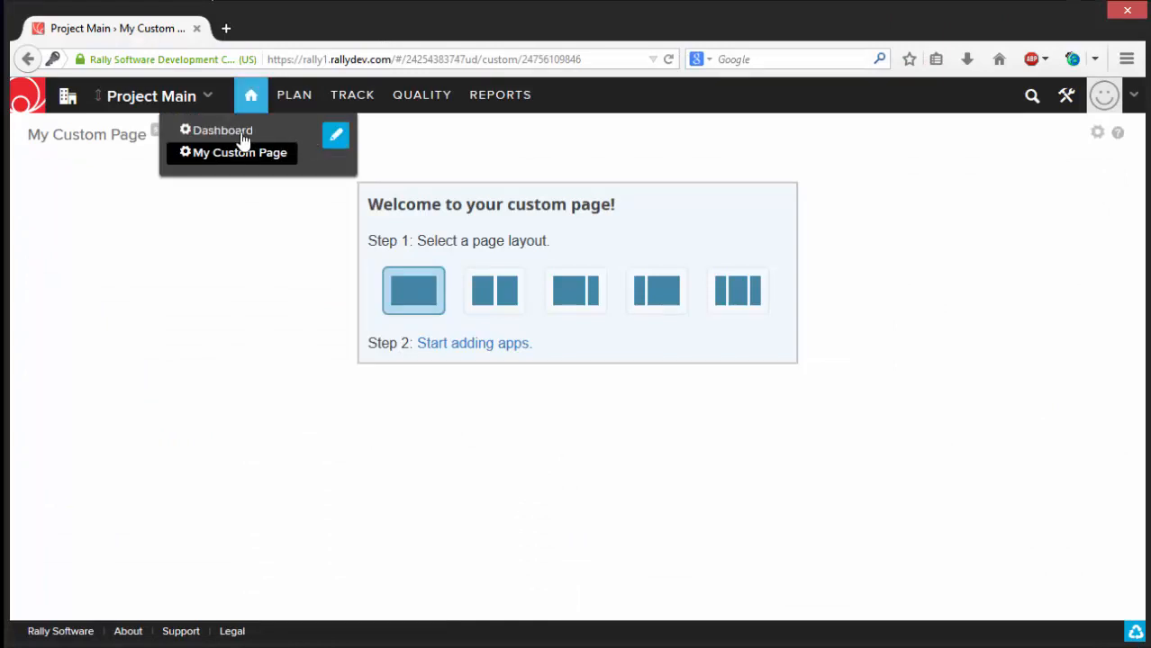
click(184, 133)
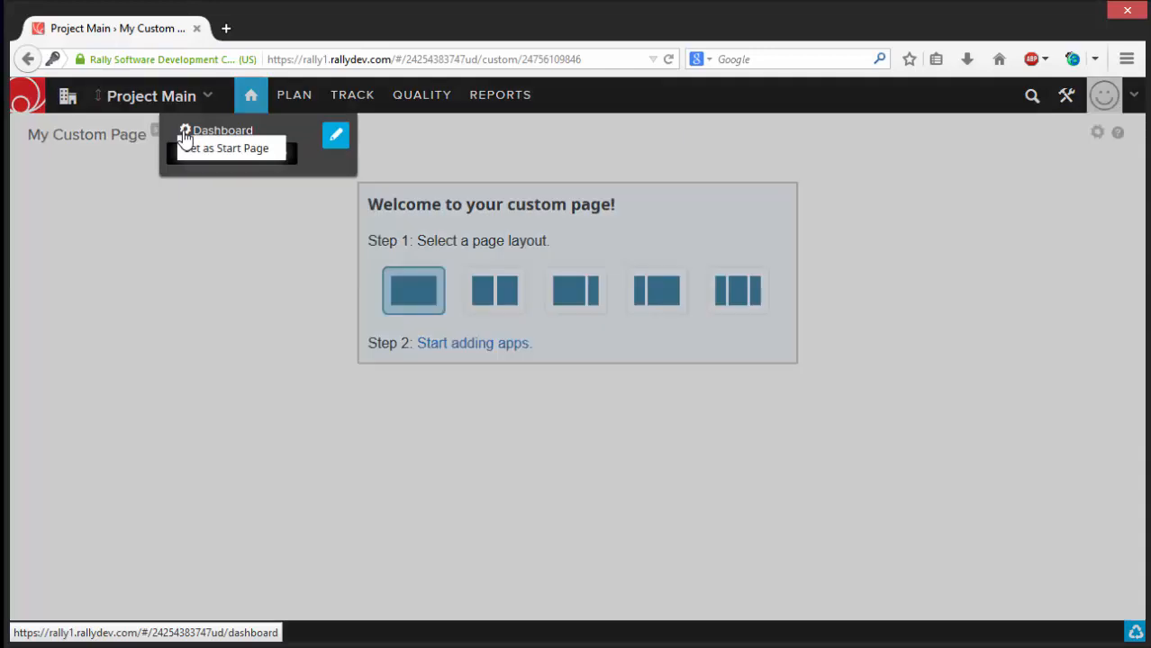
click(260, 154)
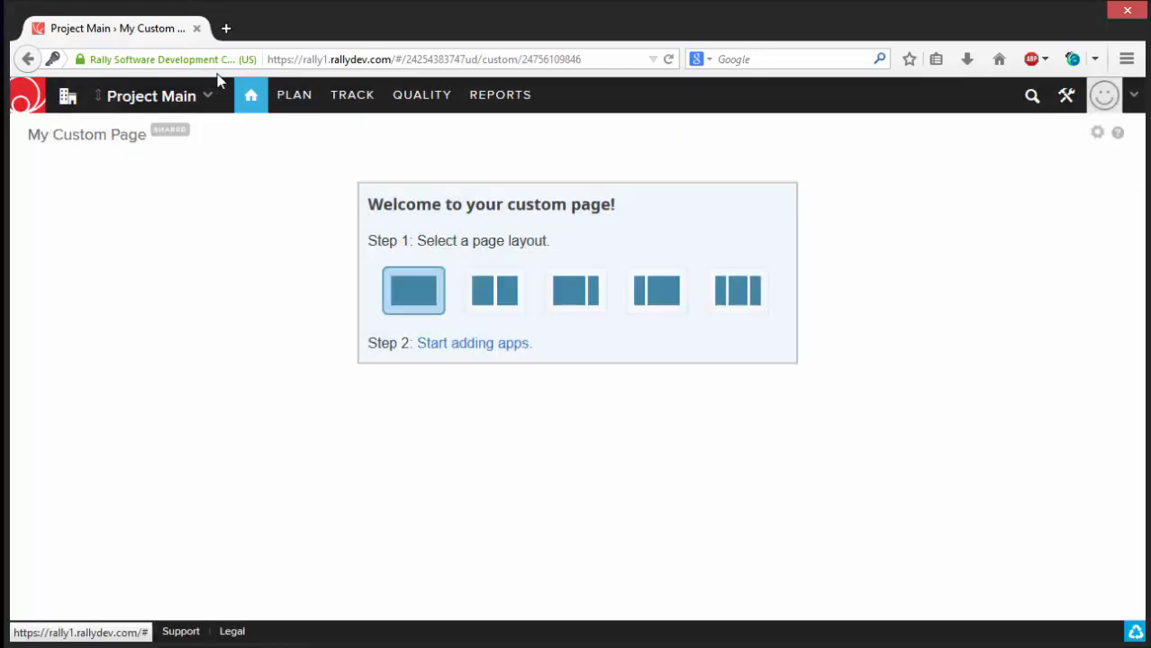
- View the management options for My Custom Page and close them without choosing any
mouse_move(262, 105)
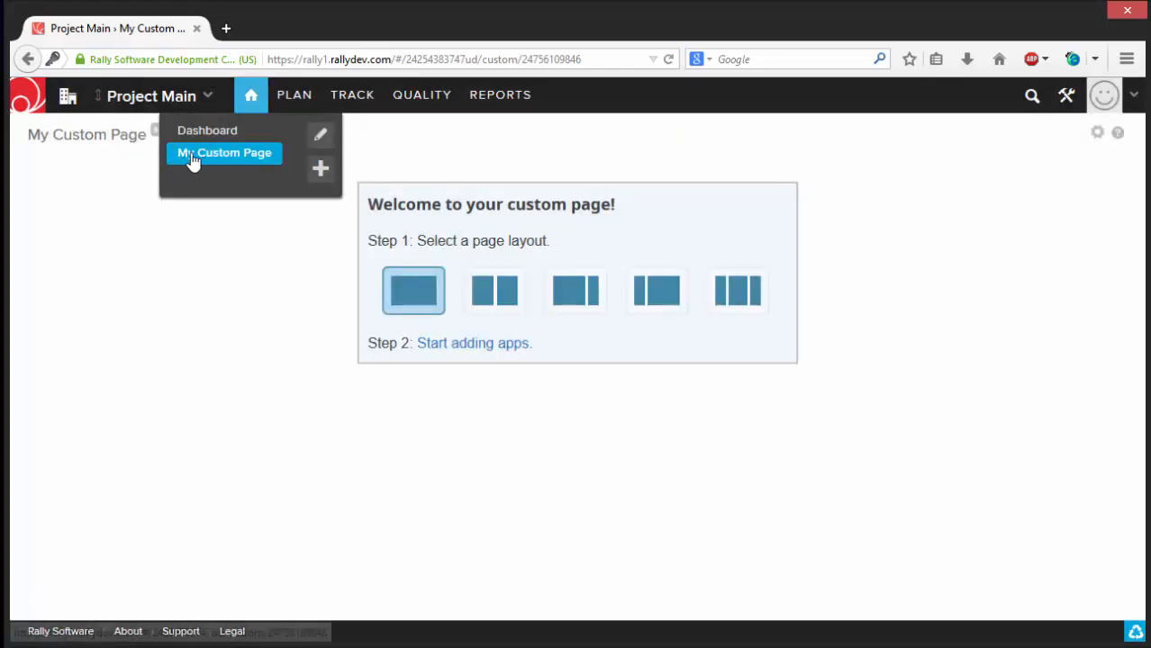
click(319, 136)
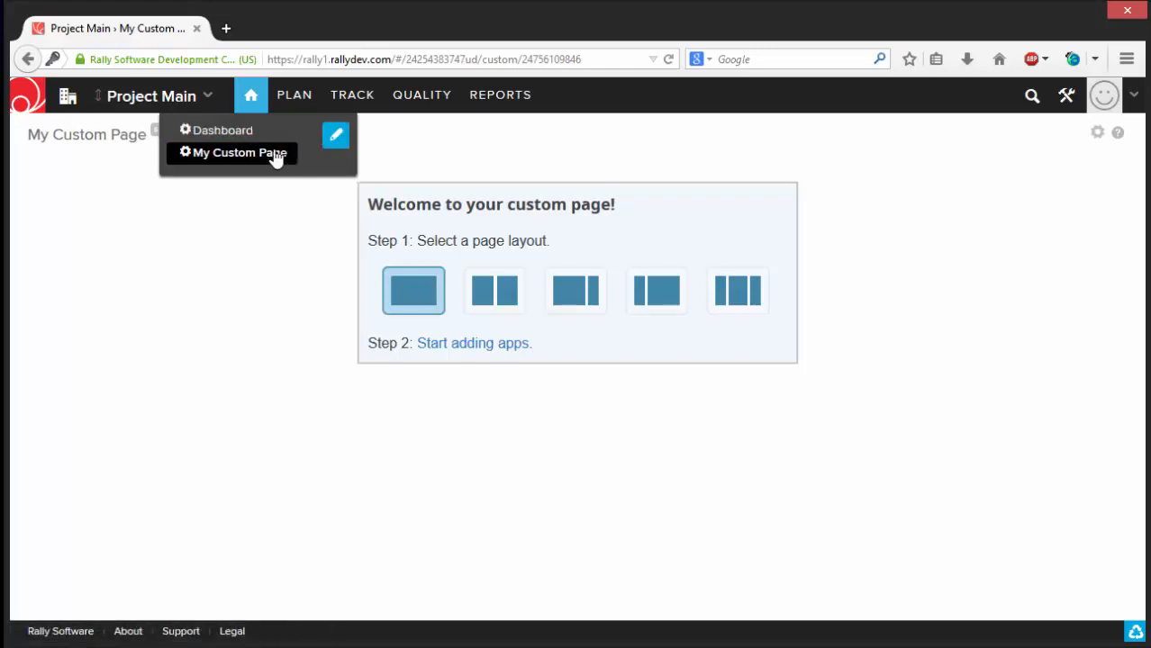
click(185, 153)
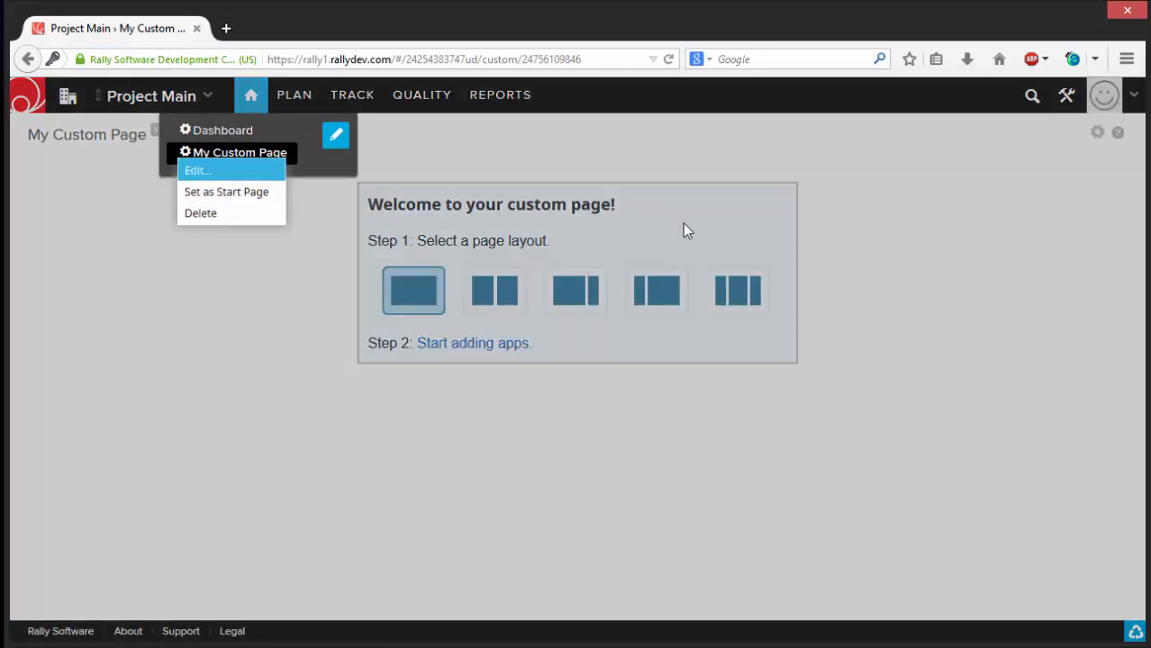
click(973, 286)
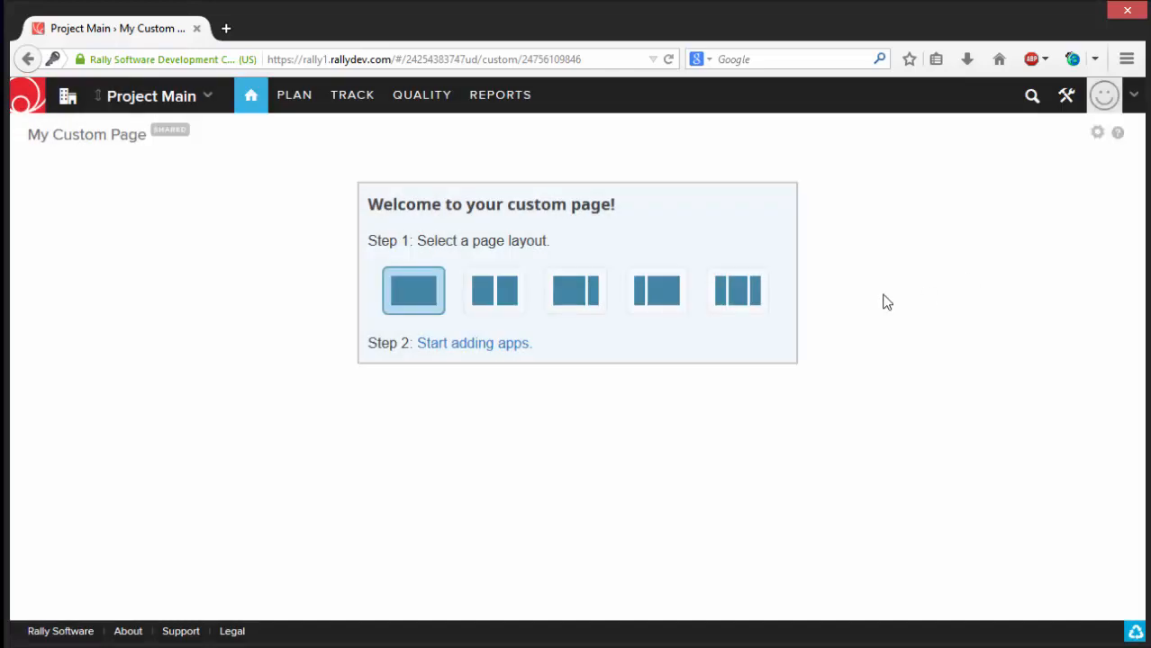
- Search the project for "admin" and limit the results to the Defect work item type
click(1032, 99)
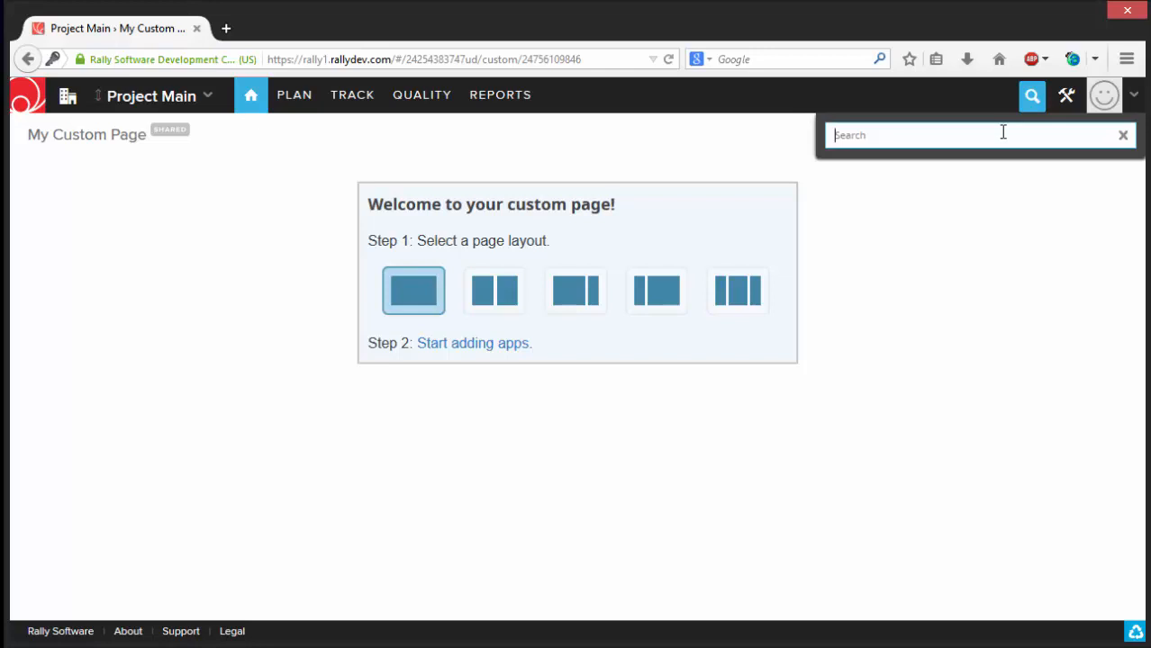
text(admin)
key(Return)
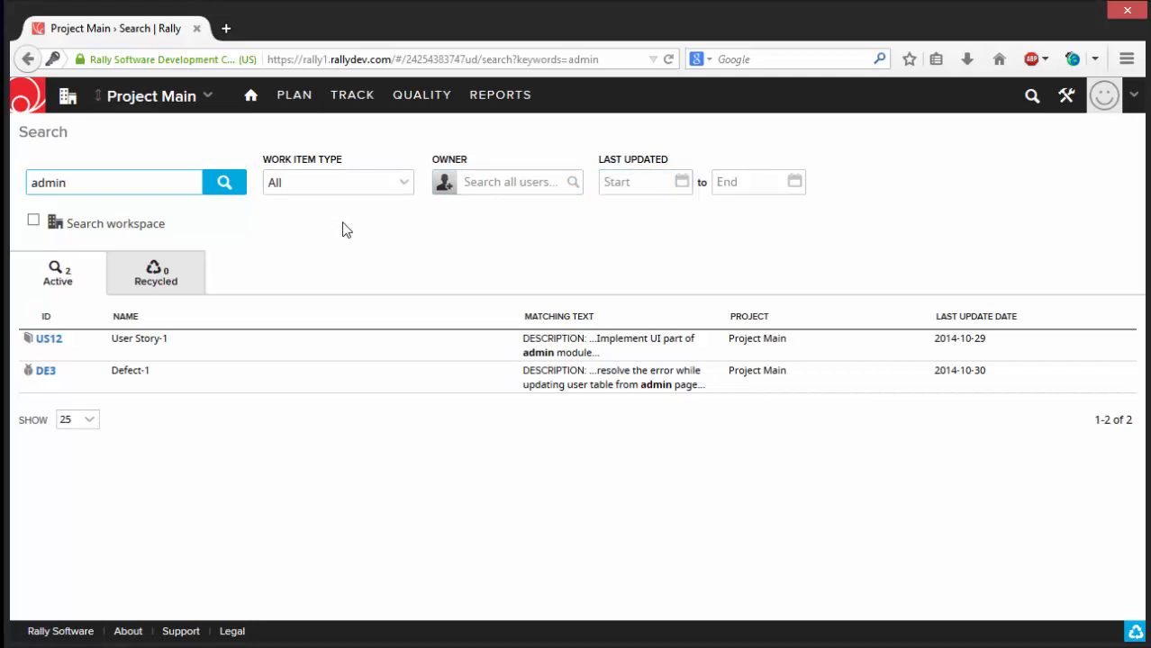
click(402, 186)
click(377, 228)
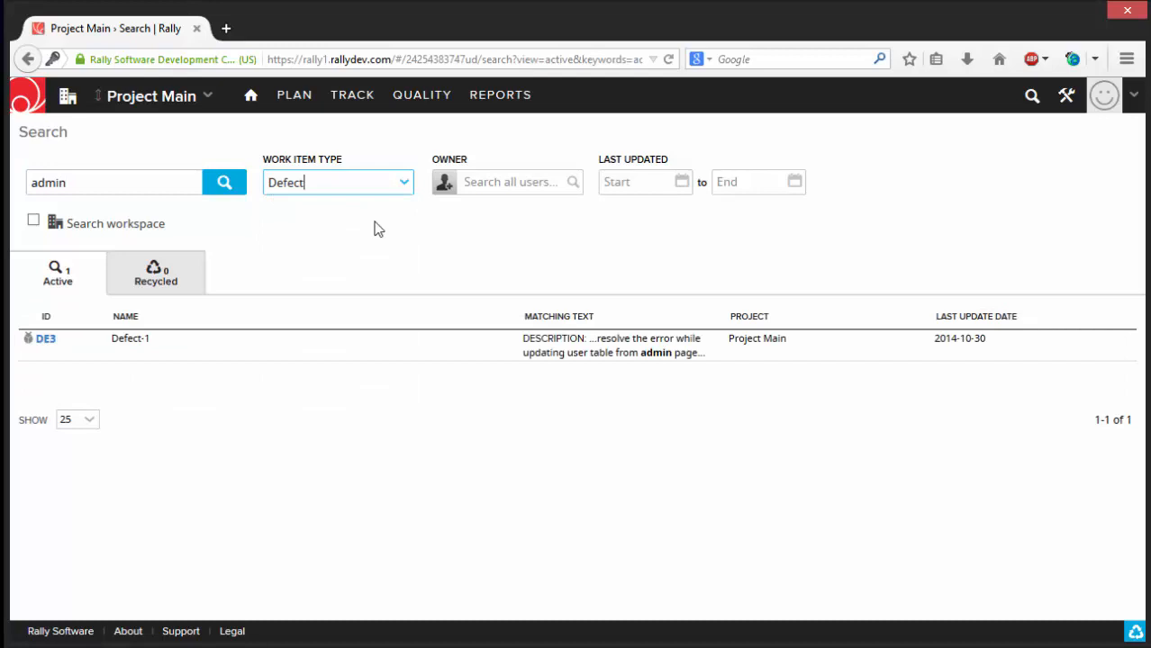
- Look through the Users, Workspaces & Projects and Subscription pages of the setup area, and return to the project
click(1068, 97)
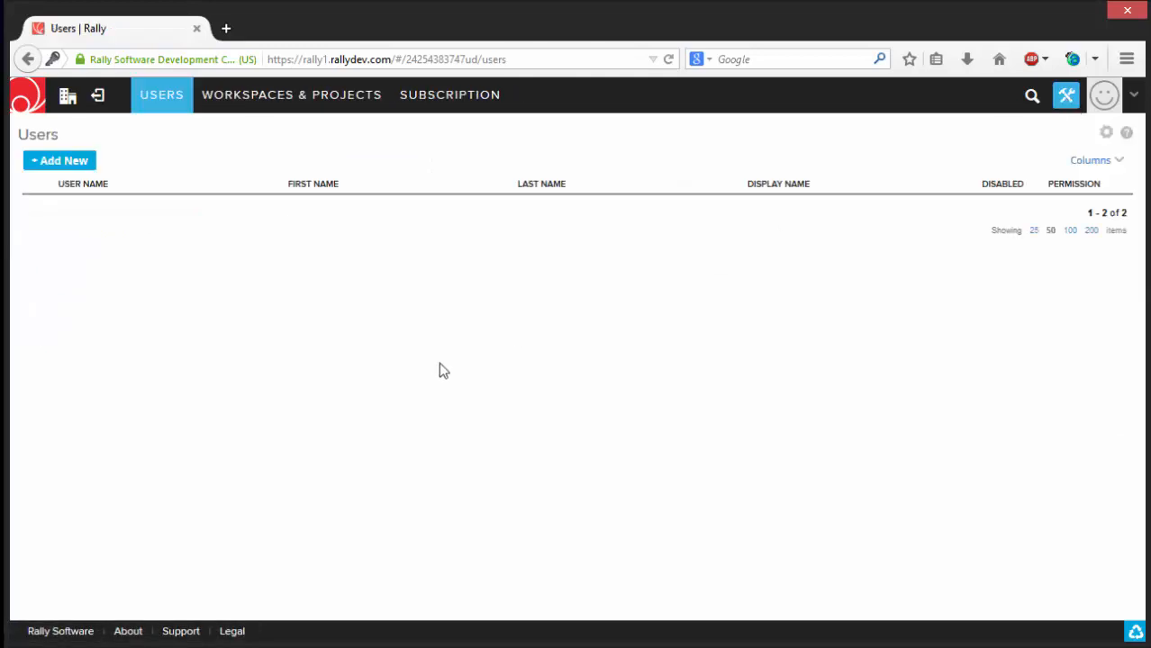
click(336, 105)
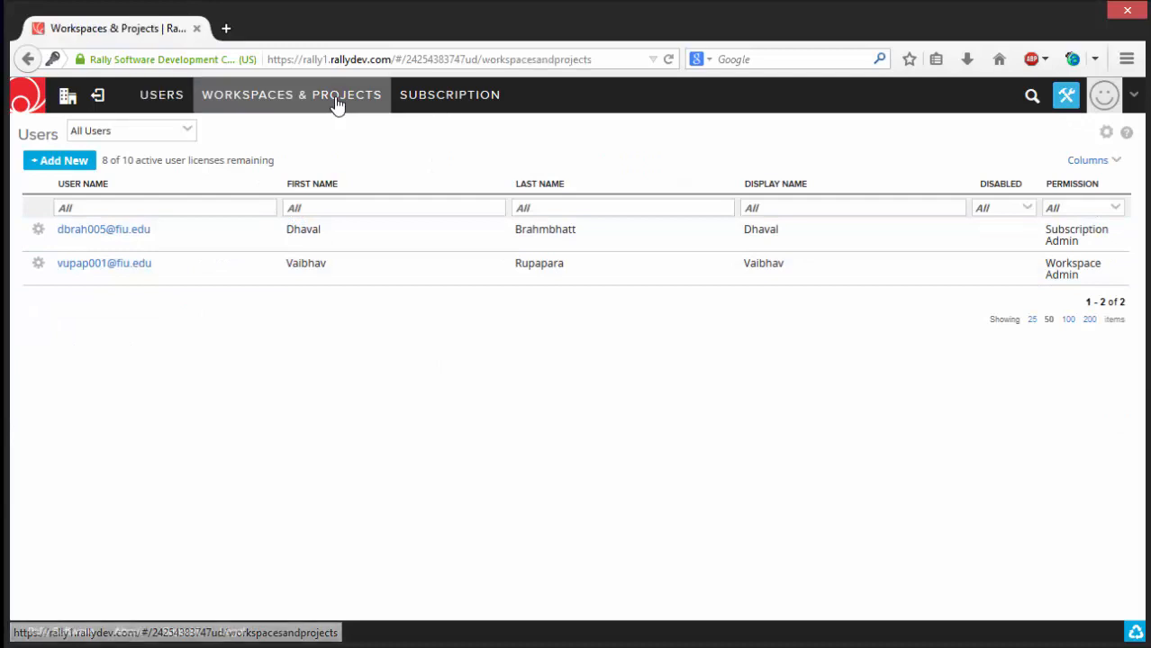
click(461, 95)
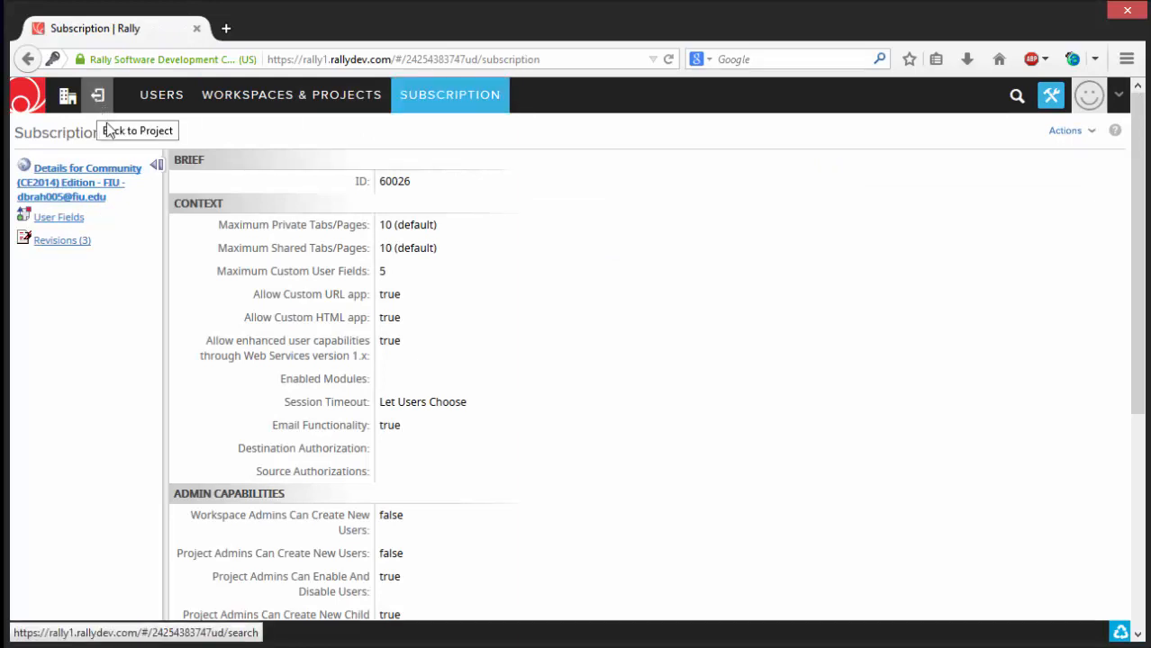
click(1061, 106)
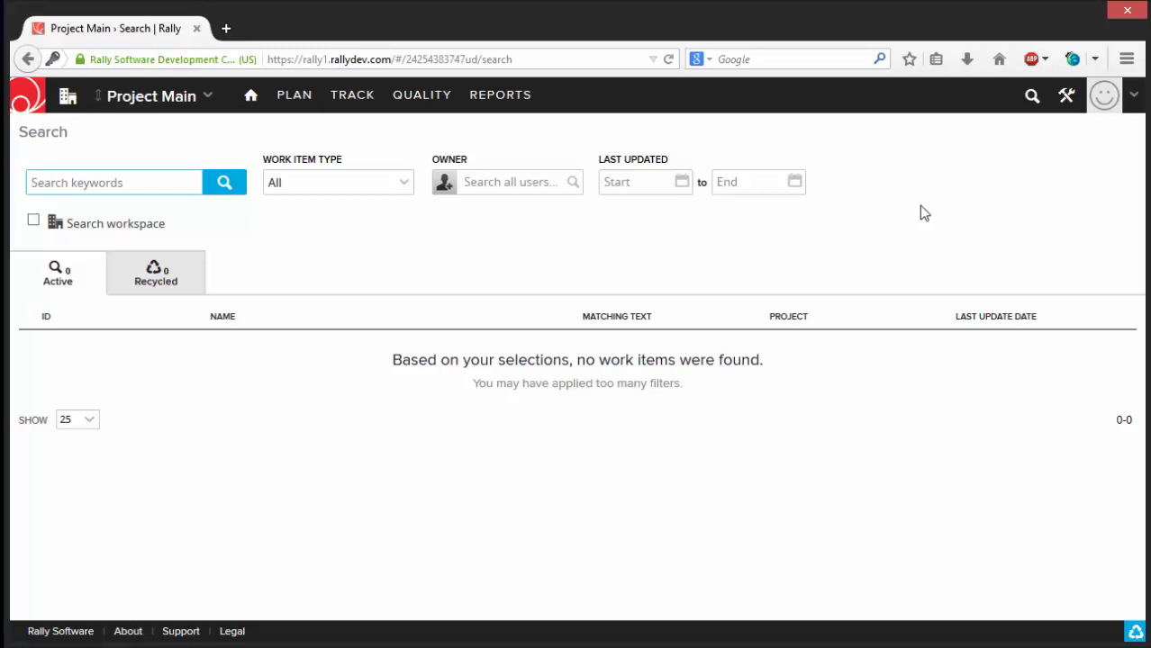
- Review the account's profile and notification rules in My Settings, and return to the project's Dashboard
click(1134, 99)
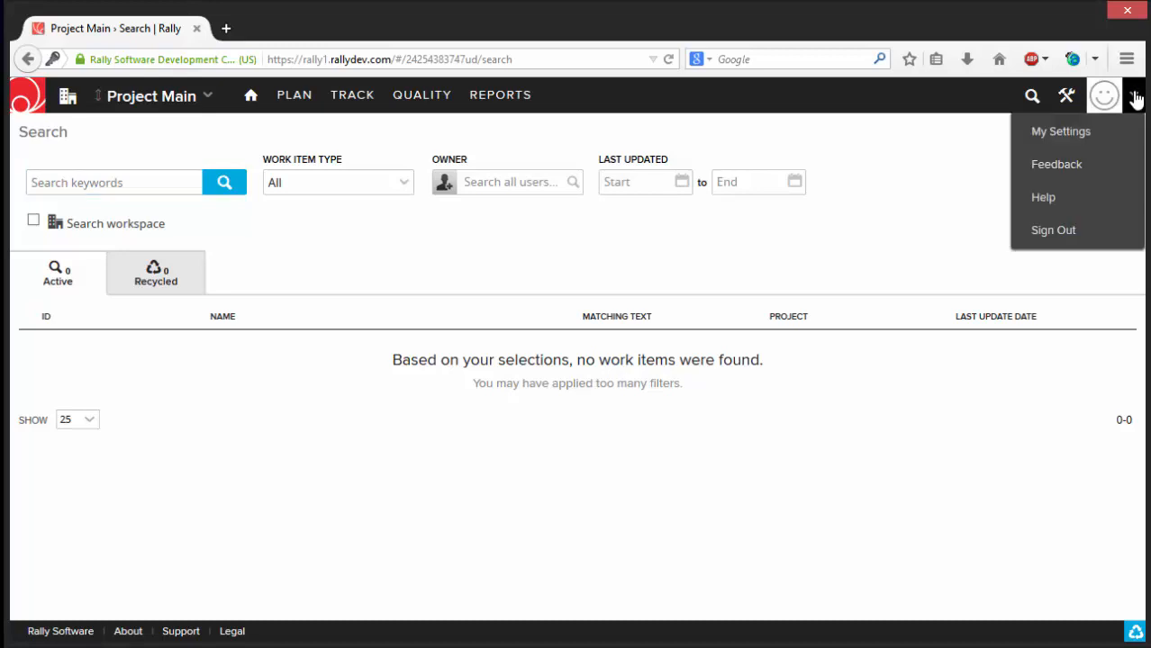
click(1092, 132)
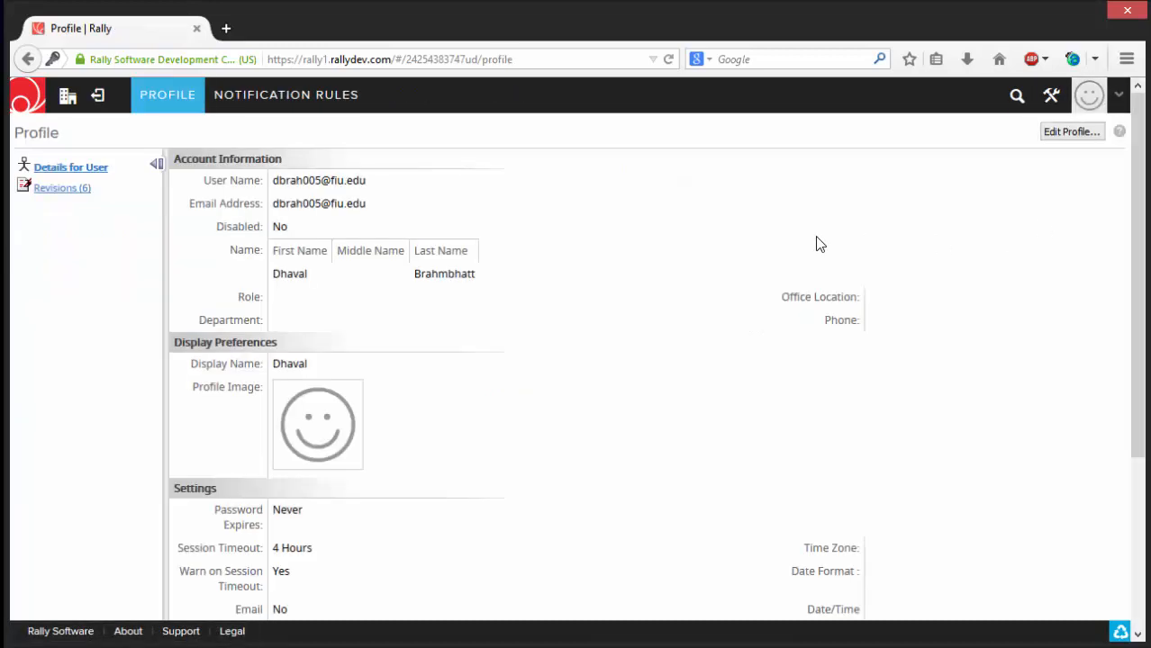
click(260, 97)
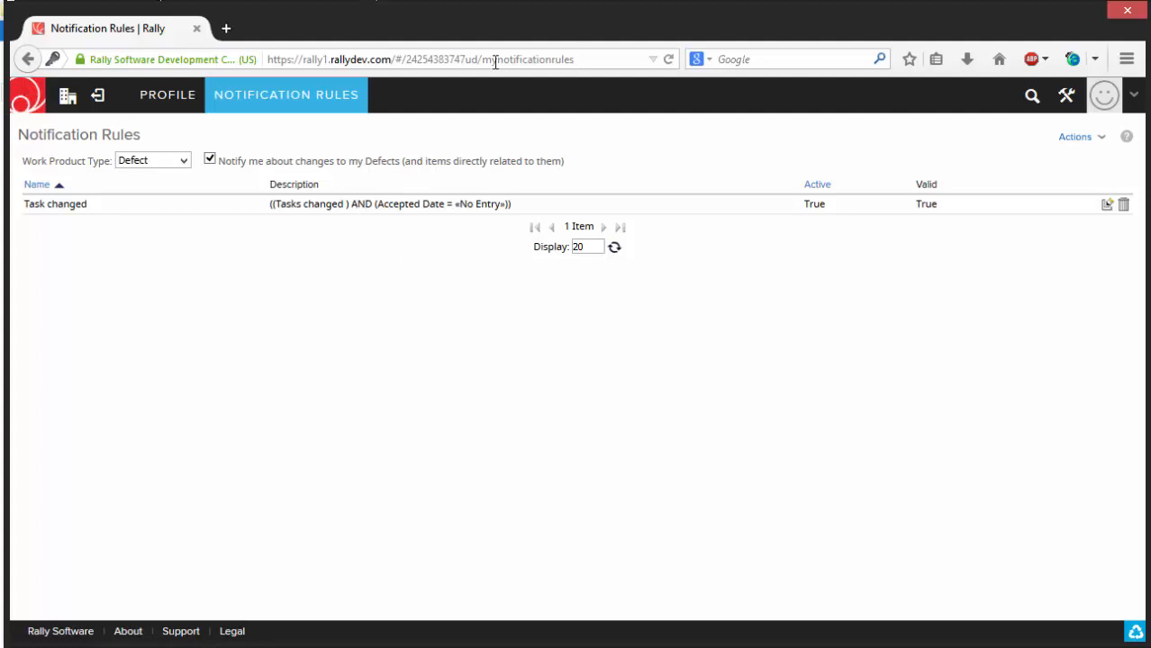
click(96, 101)
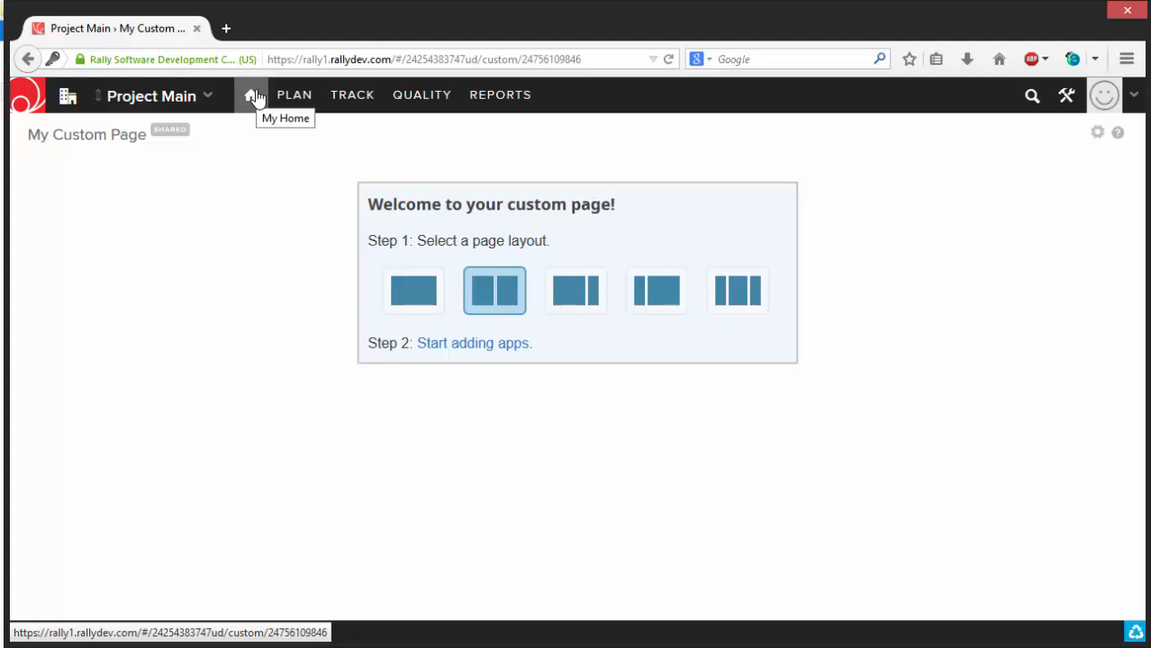
mouse_move(256, 97)
click(230, 137)
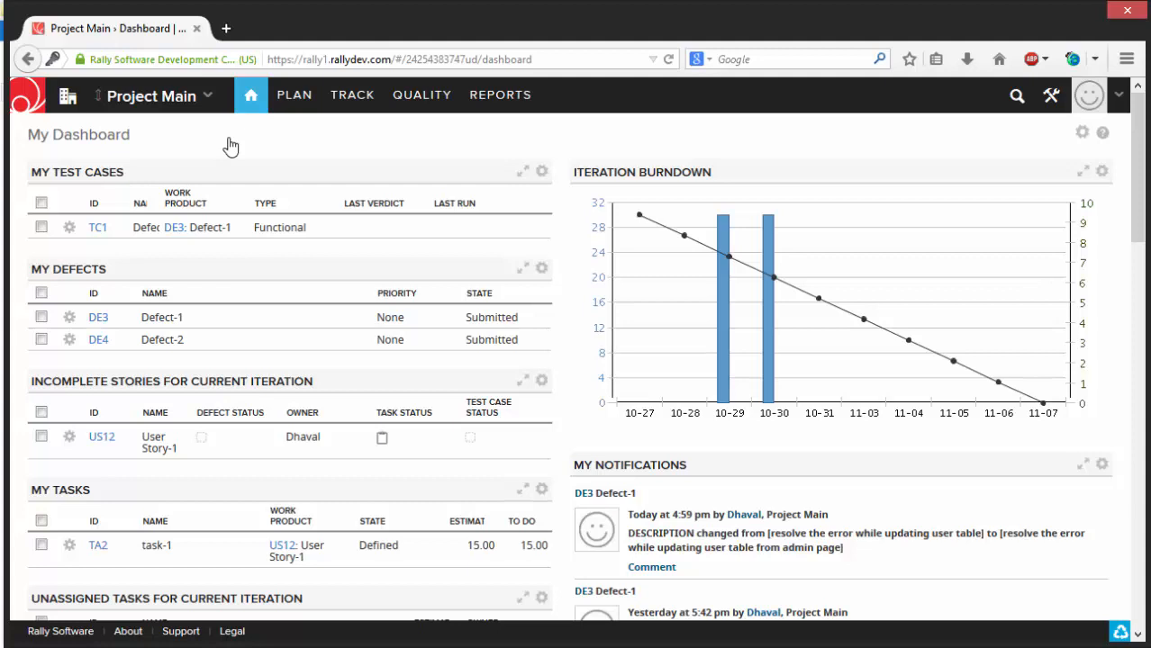
- Add the Kanban Board app from the app catalog to My Custom Page
mouse_move(248, 98)
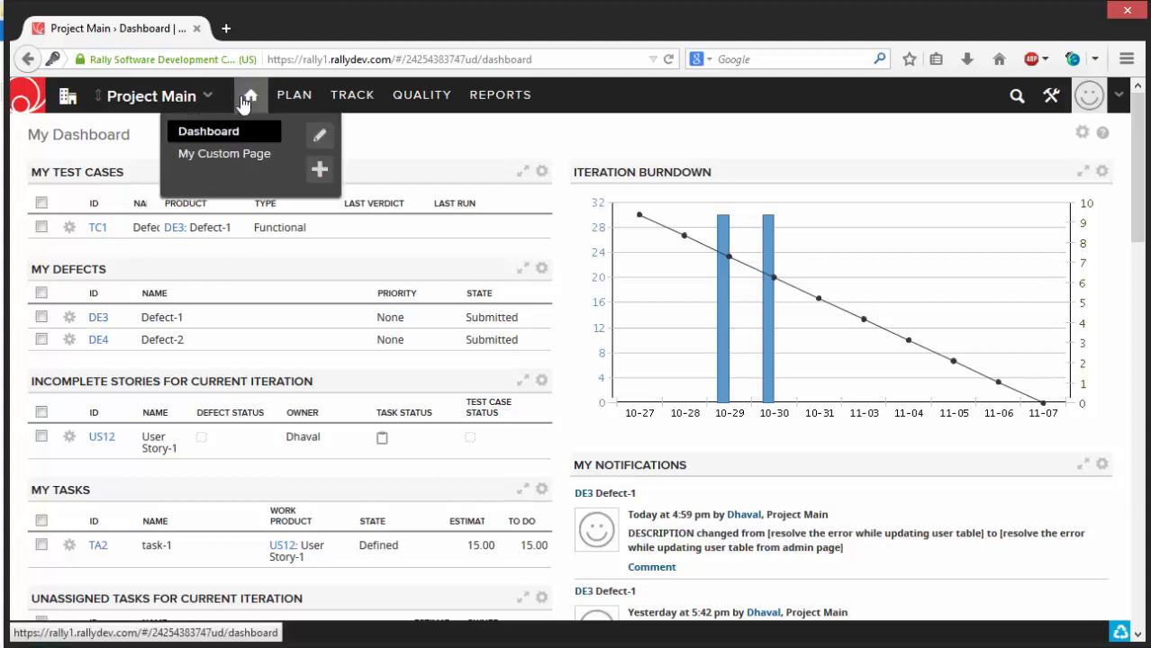
click(237, 155)
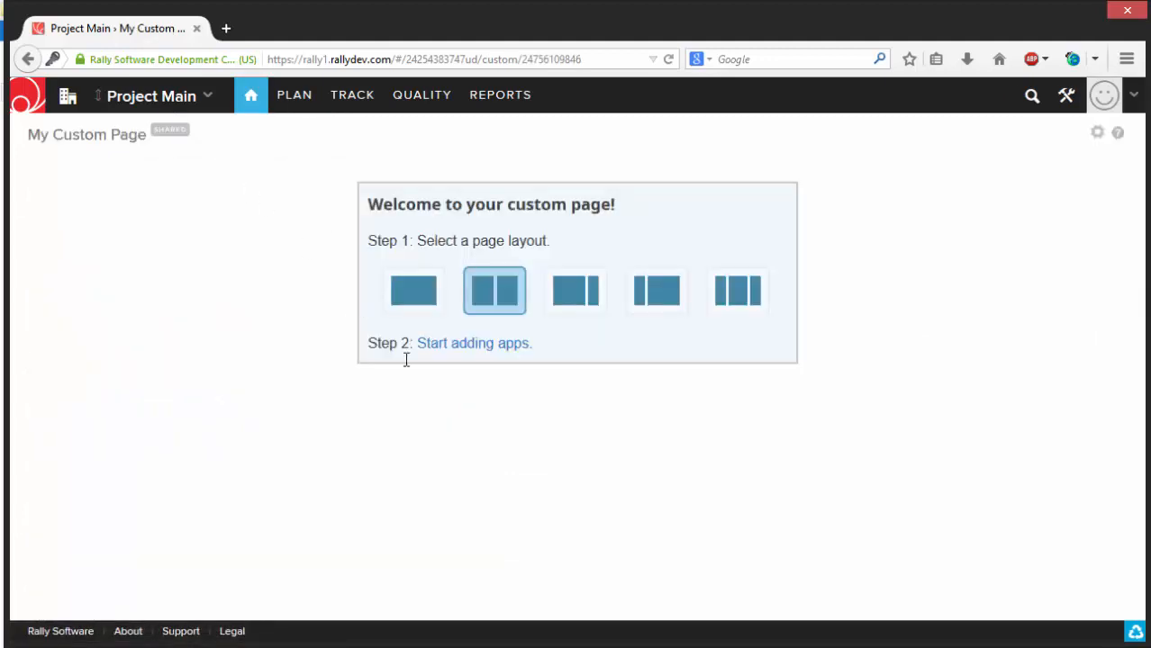
click(449, 345)
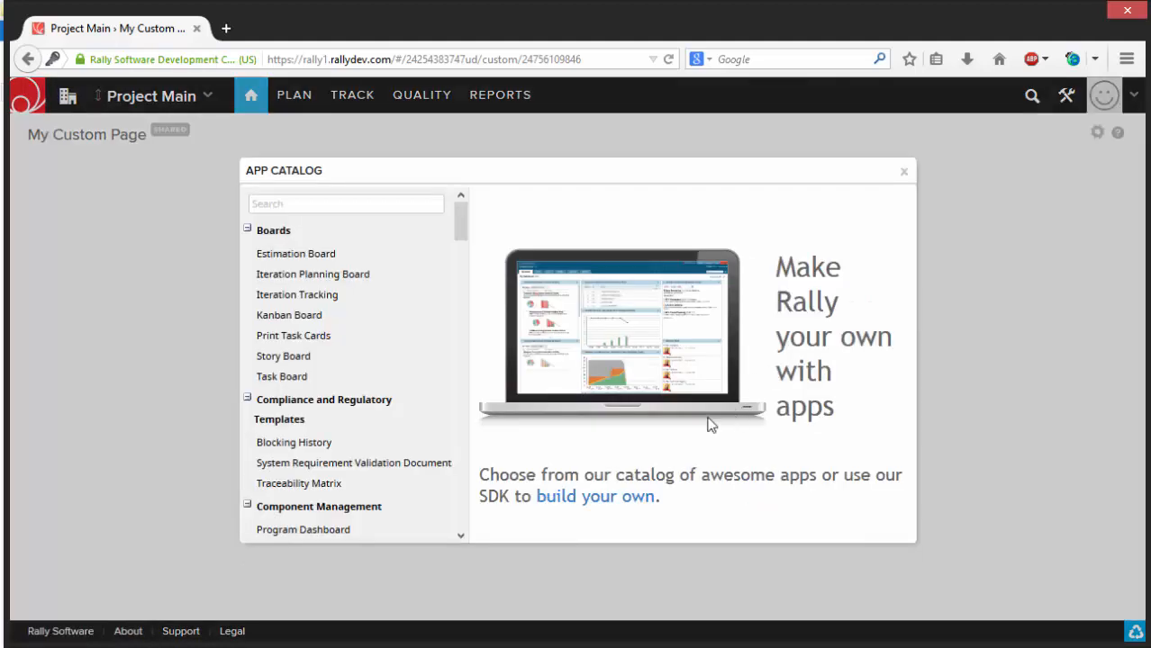
click(307, 315)
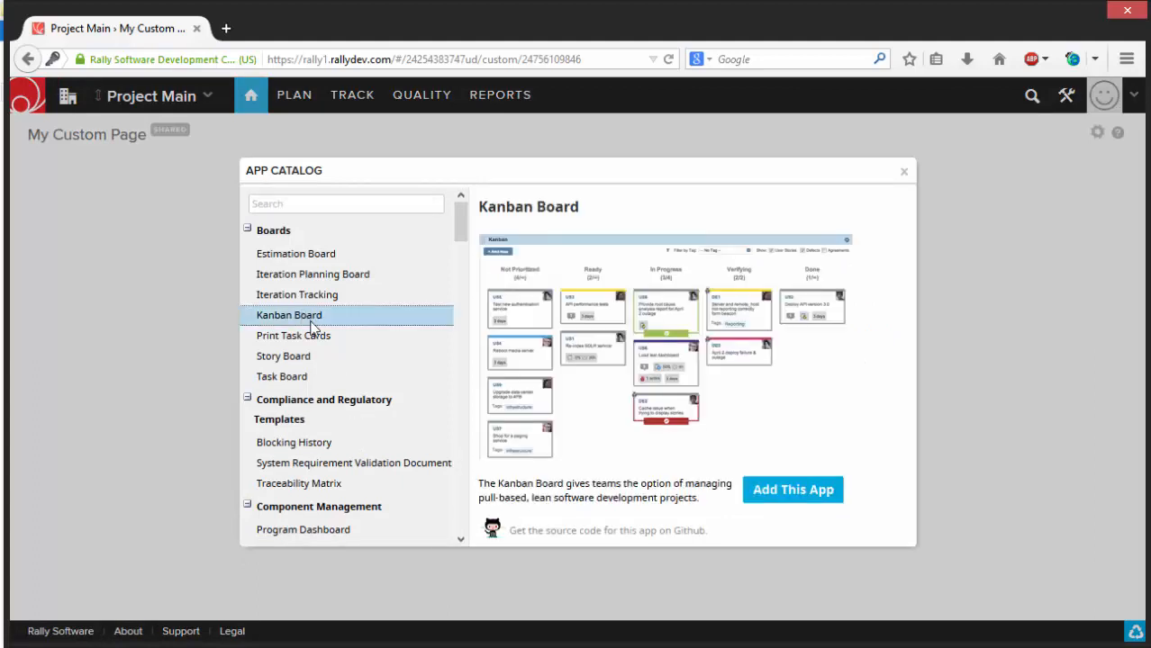
click(776, 495)
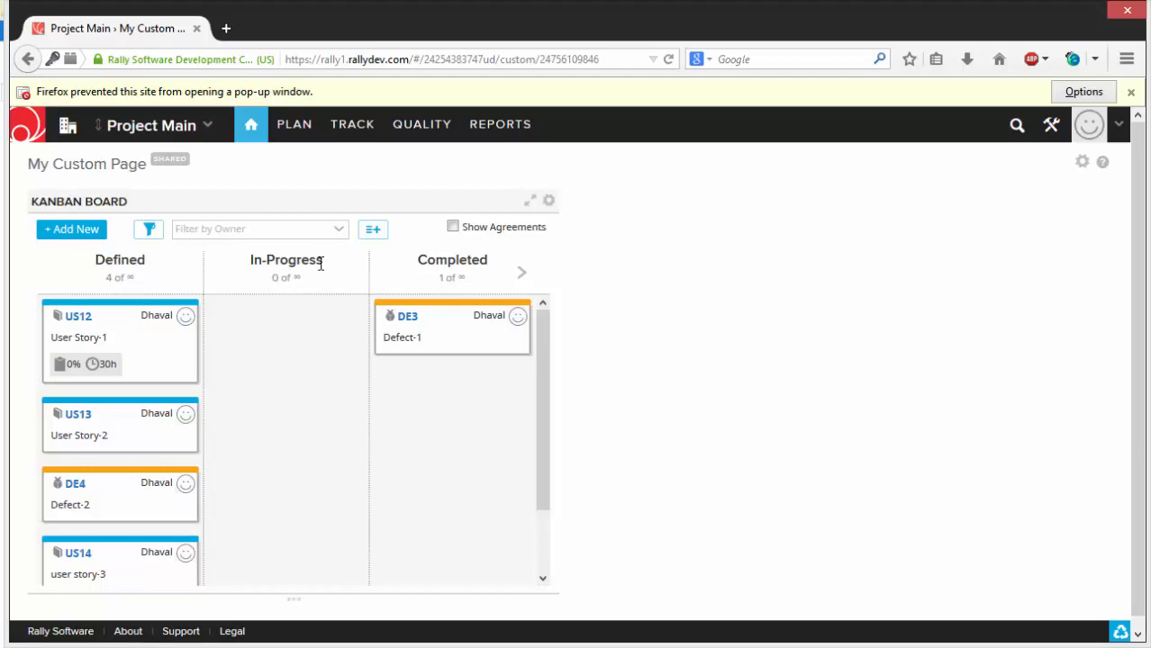
- View the project's Backlog, User Stories and Releases planning pages
mouse_move(295, 132)
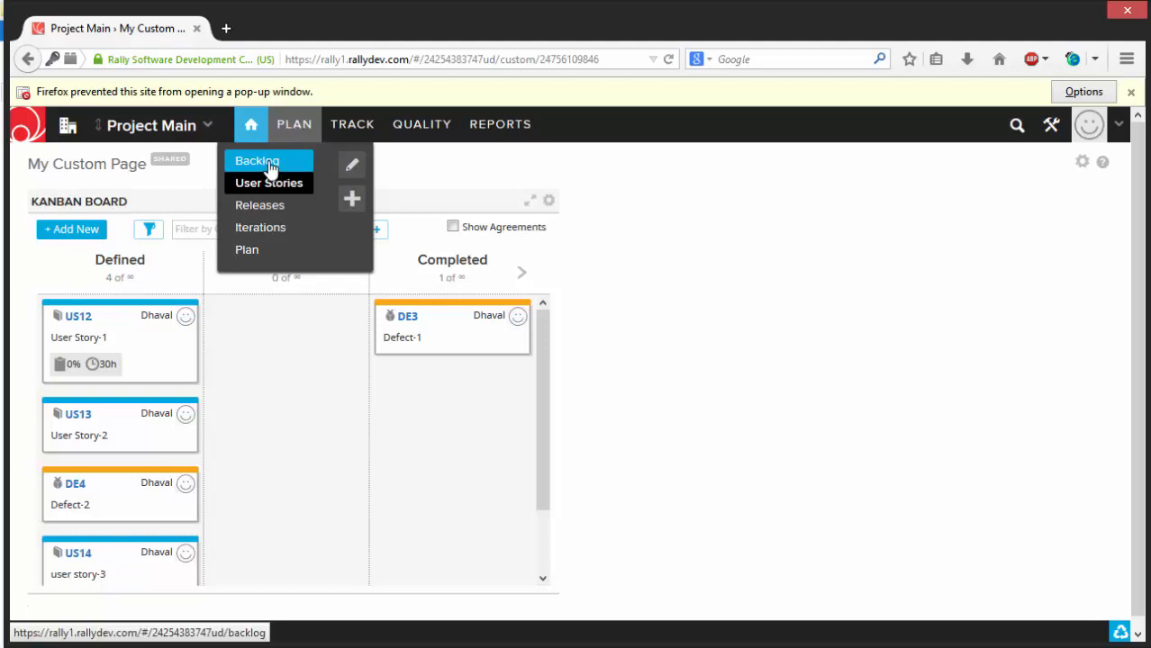
click(269, 164)
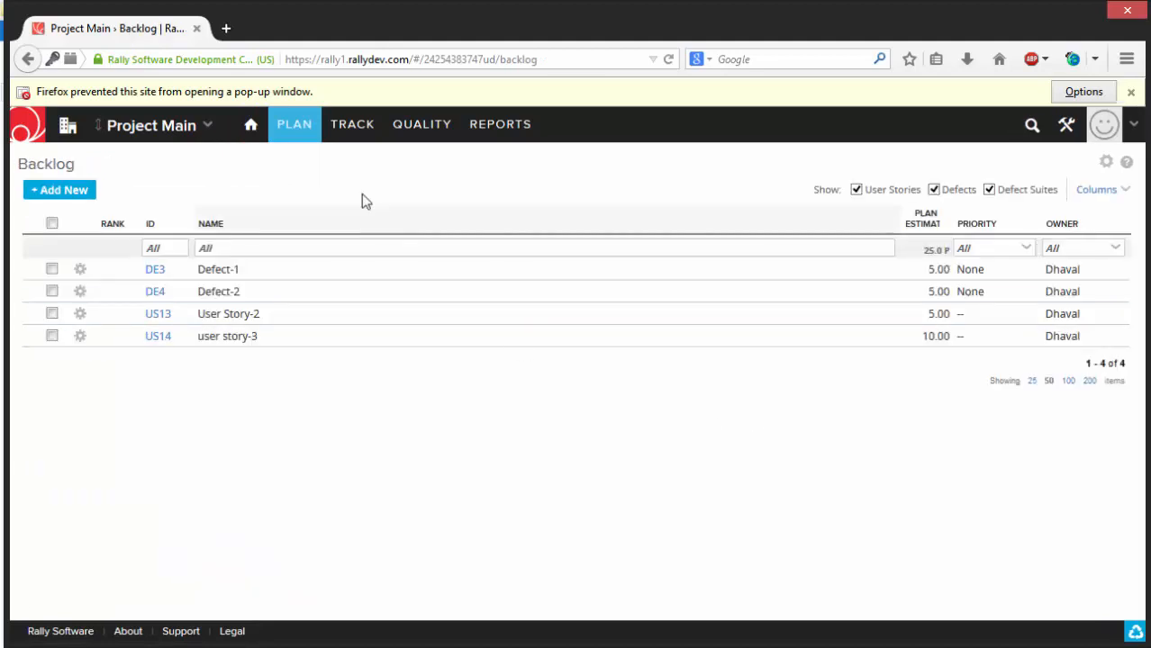
click(292, 184)
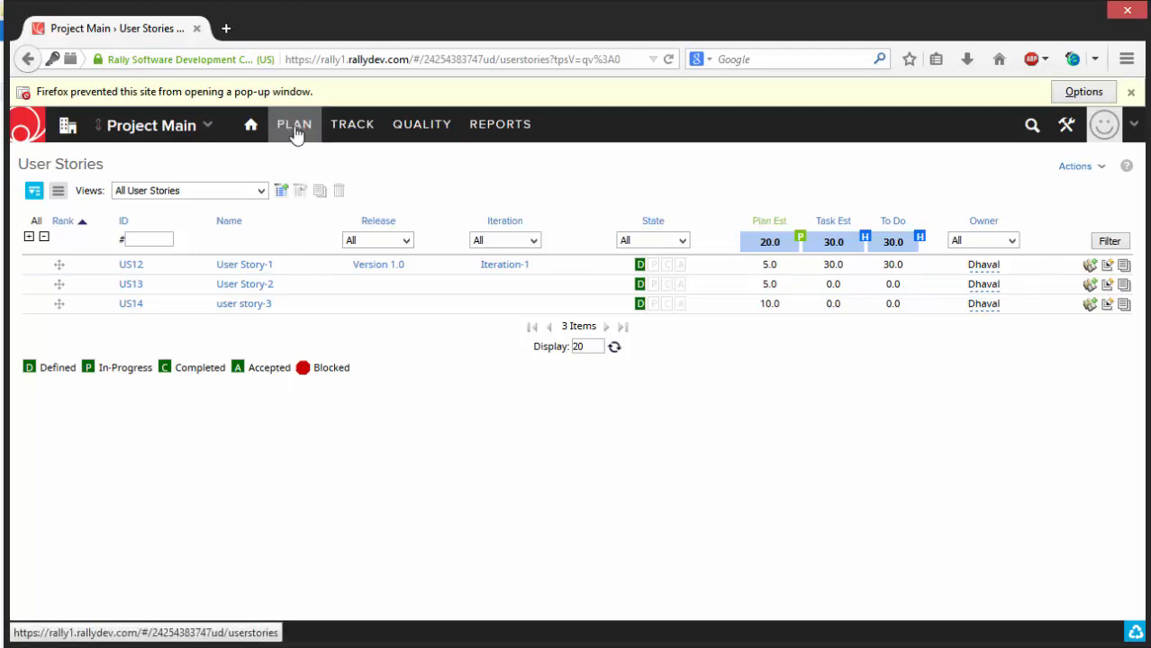
mouse_move(295, 133)
click(297, 205)
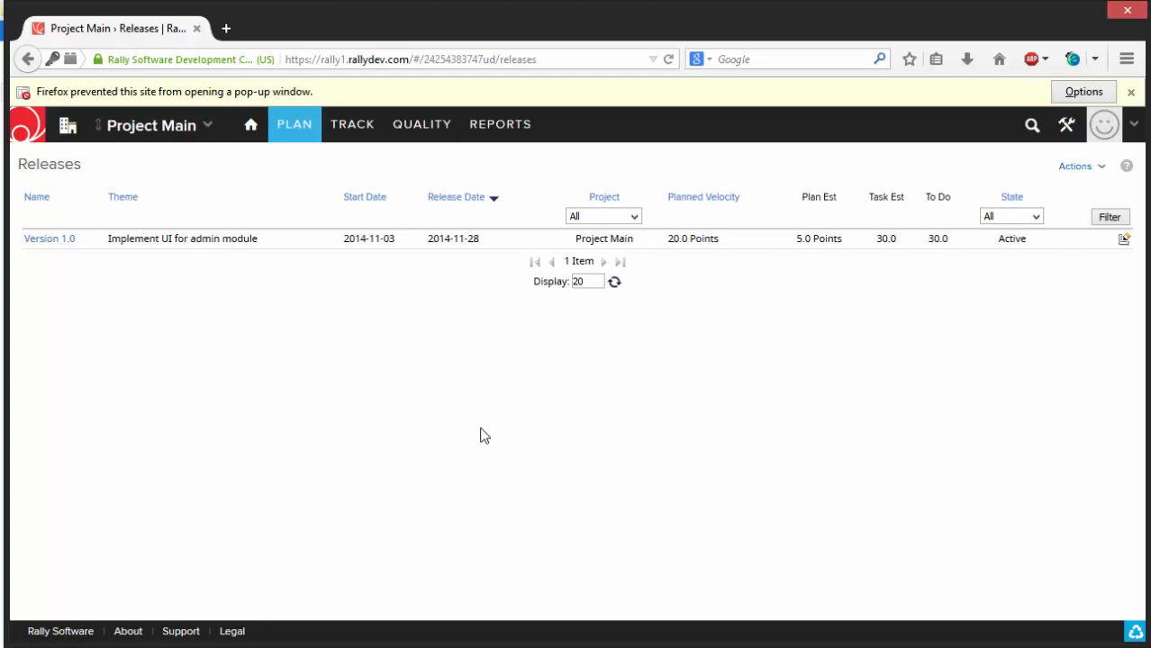
- View the form for creating a new release and close it without saving
click(1079, 167)
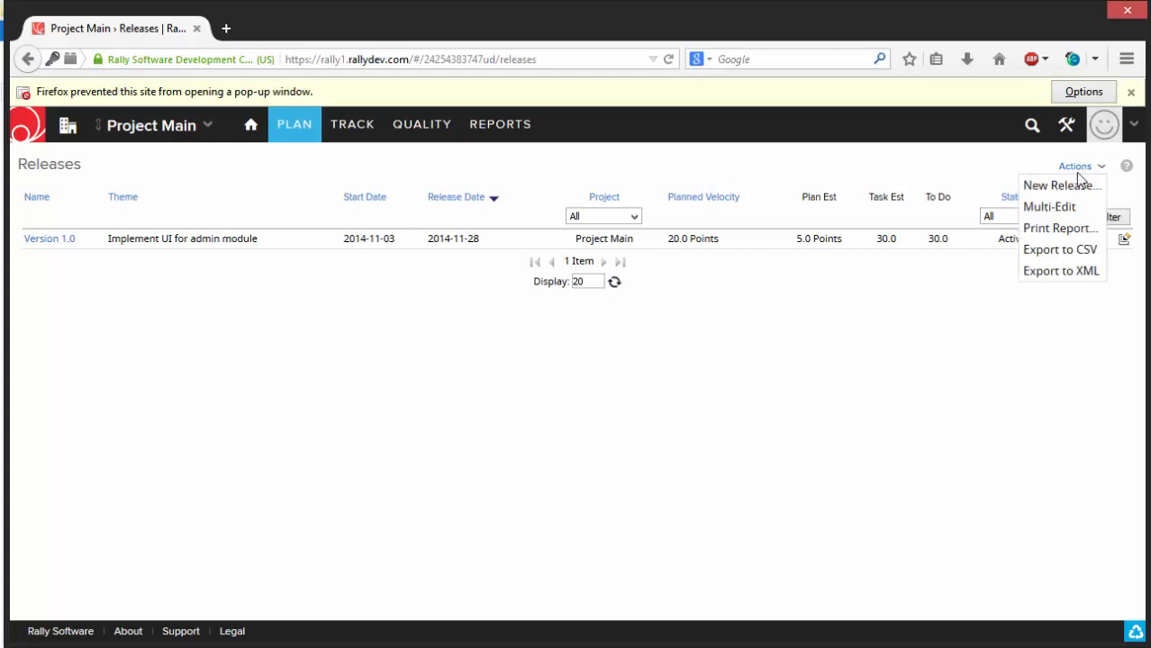
click(1061, 185)
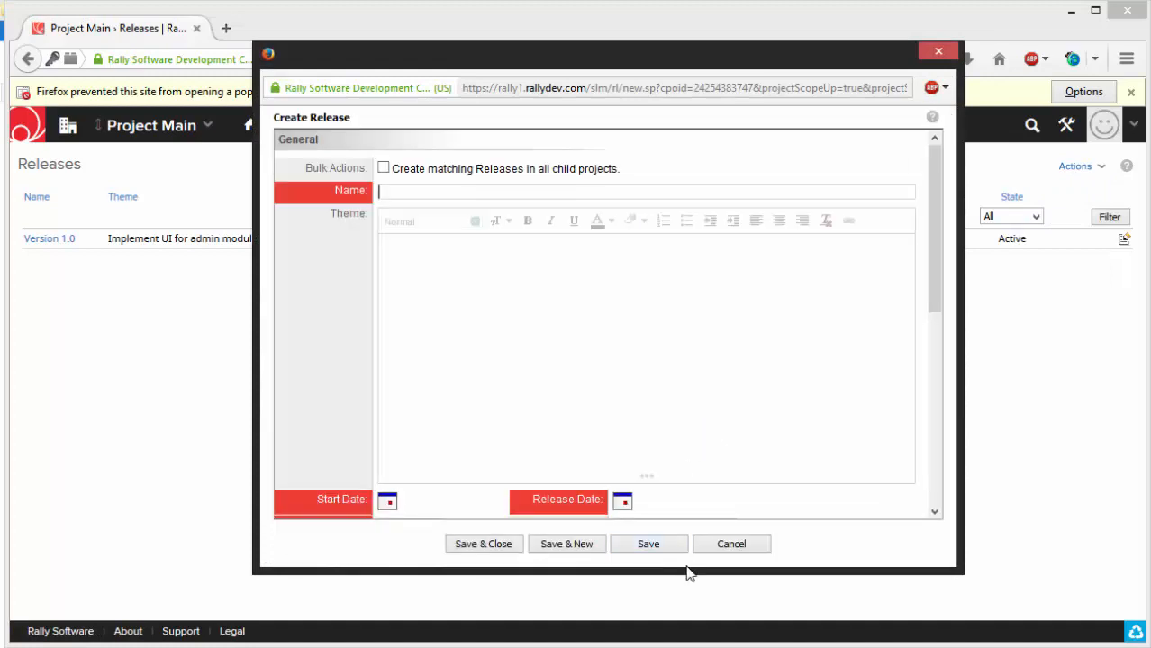
click(720, 549)
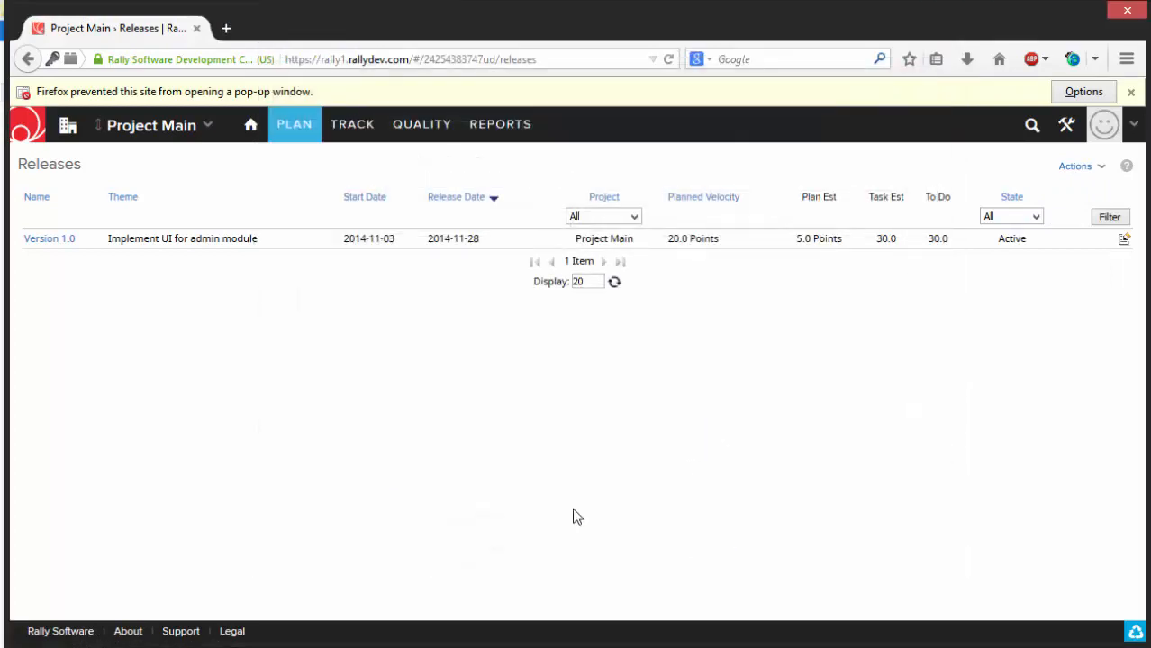
- View the project's Iterations list, and open the Plan page showing the backlog beside the Version 1.0 iterations
mouse_move(295, 124)
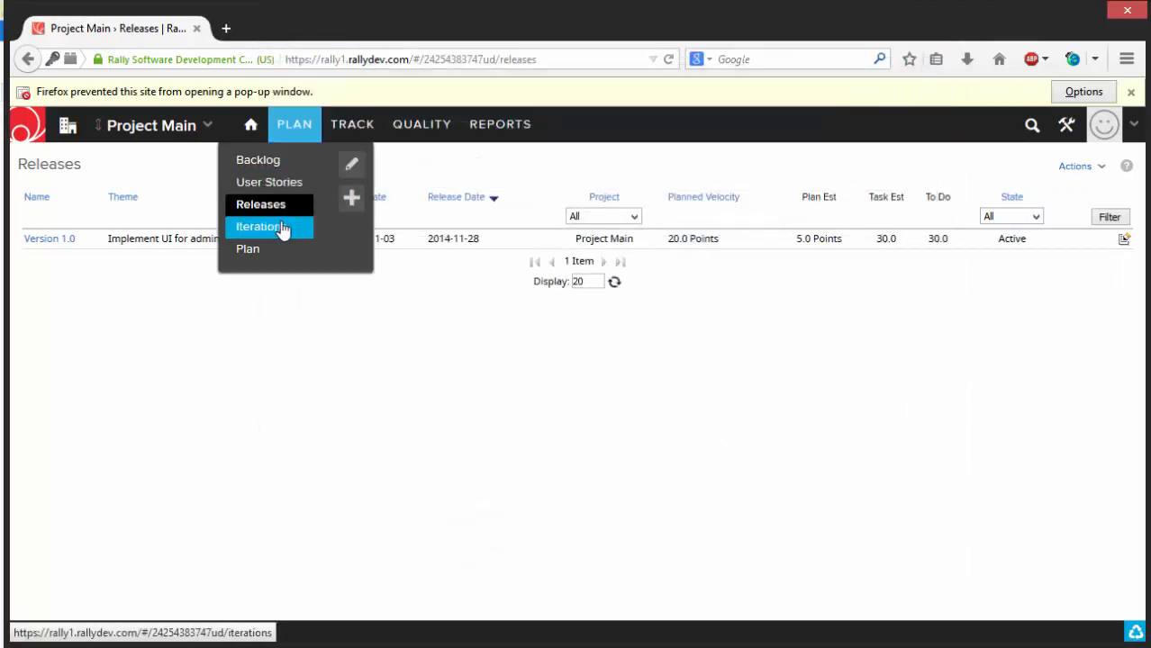
click(283, 229)
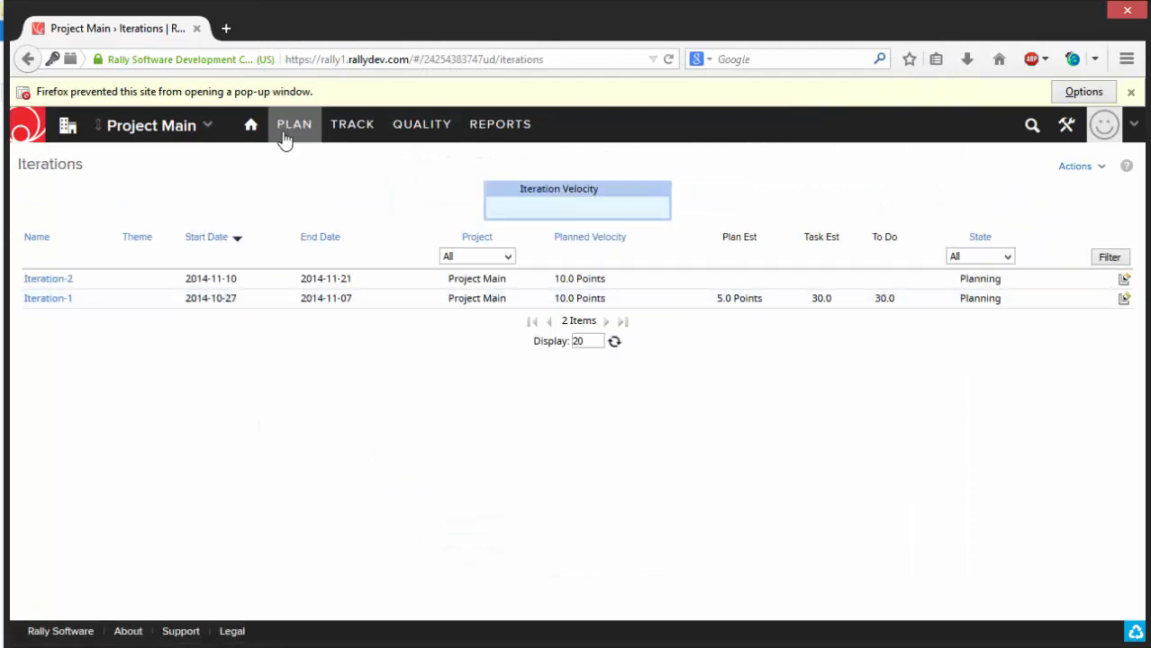
mouse_move(285, 135)
click(250, 251)
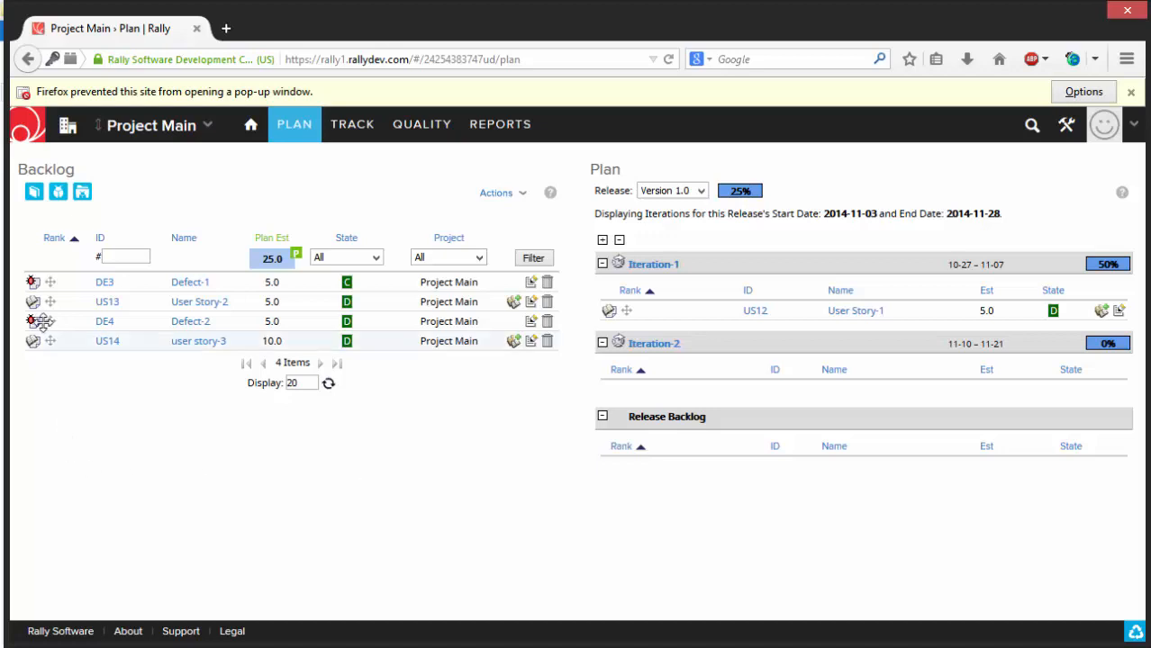
- Schedule Defect-1 from the backlog into Iteration-1, and User Story-2, Defect-2 and user story-3 into Iteration-2
drag(50, 281, 625, 260)
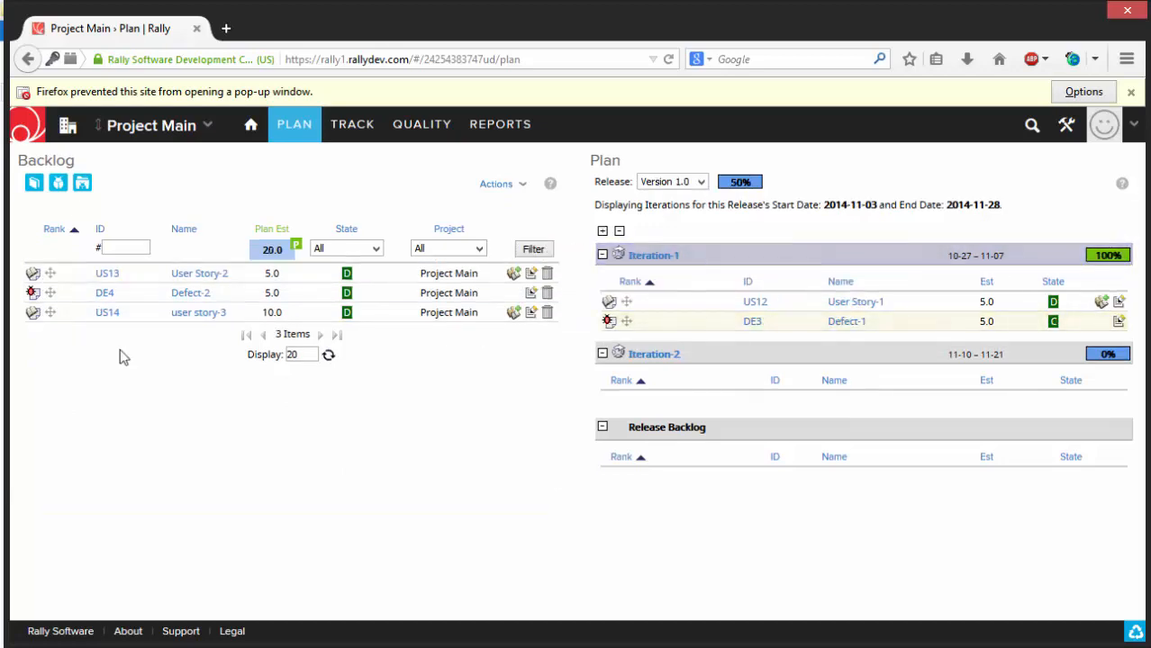
drag(49, 273, 647, 351)
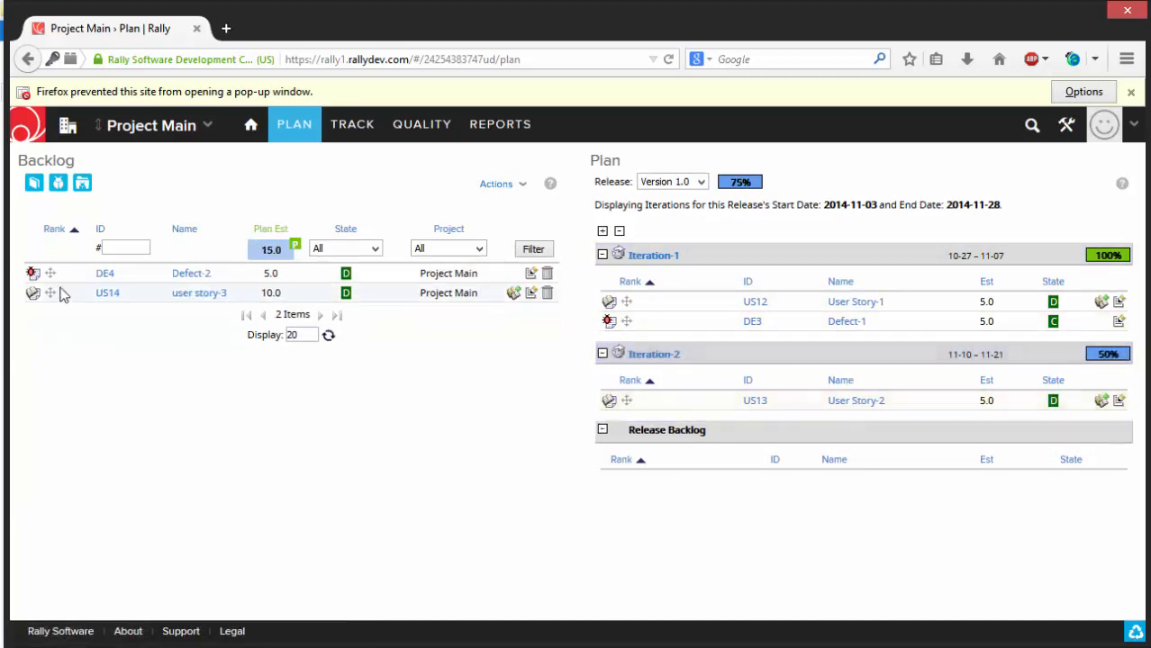
drag(50, 273, 650, 362)
drag(50, 273, 694, 367)
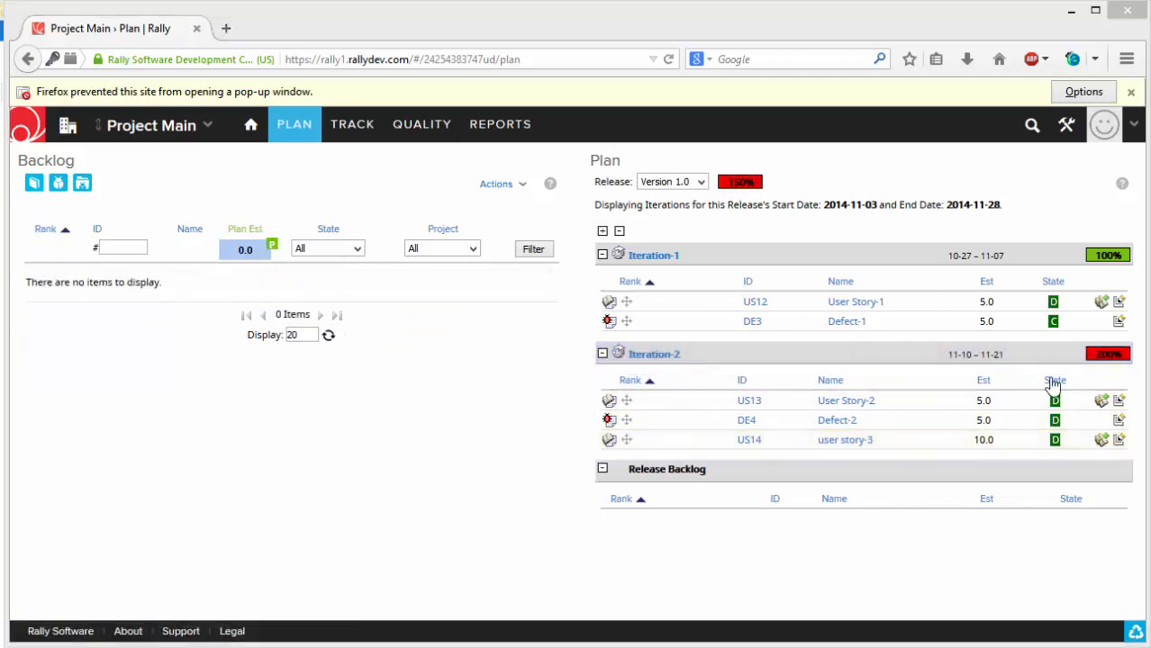
- Return user story-3 from Iteration-2 to the backlog, and clear the browser's blocked pop-up notice through its options
mouse_move(1090, 362)
mouse_move(1095, 362)
drag(630, 442, 117, 279)
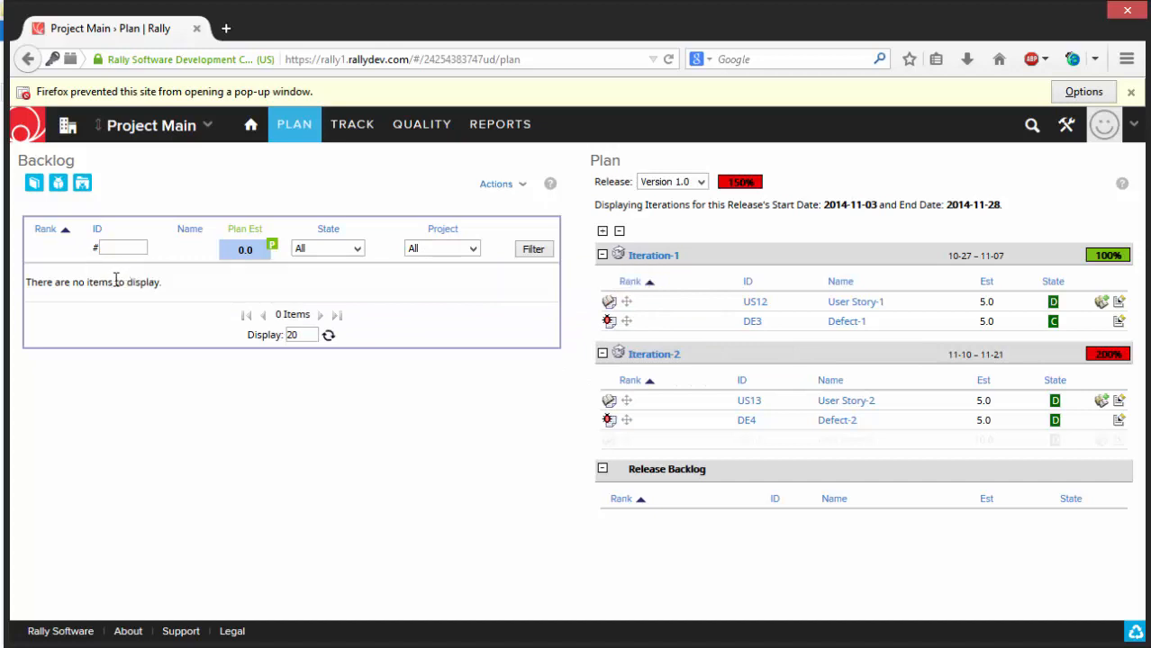
click(1084, 92)
click(1033, 118)
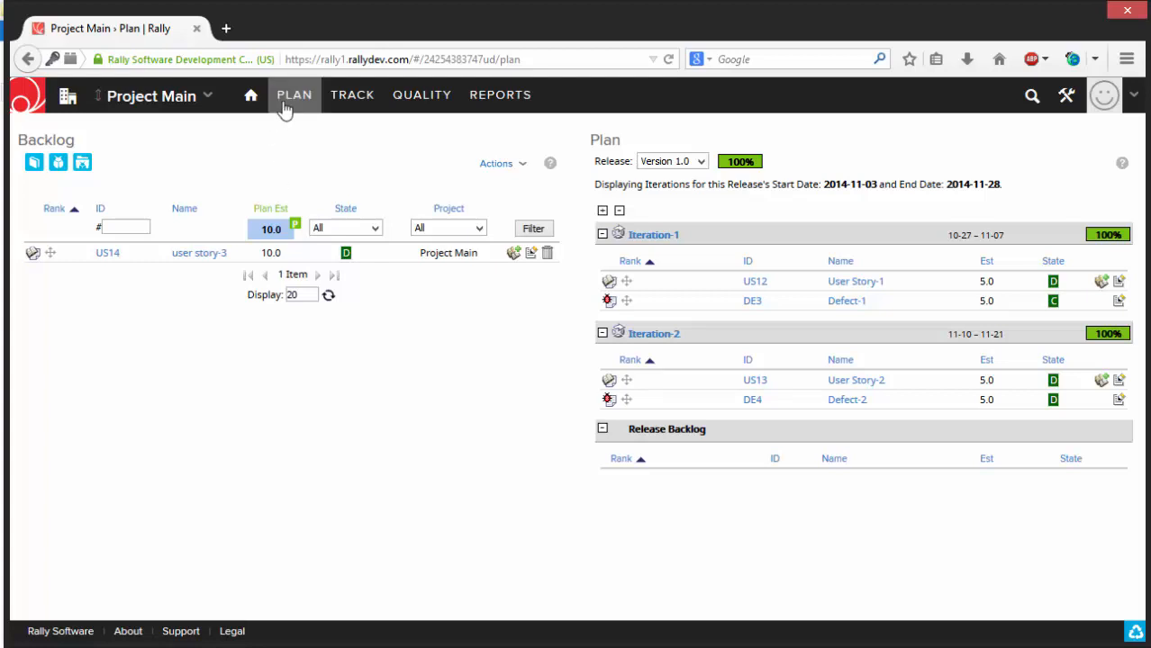
- Move User Story-1 to the In-Progress state on the Iteration Status board for Iteration-1
mouse_move(350, 104)
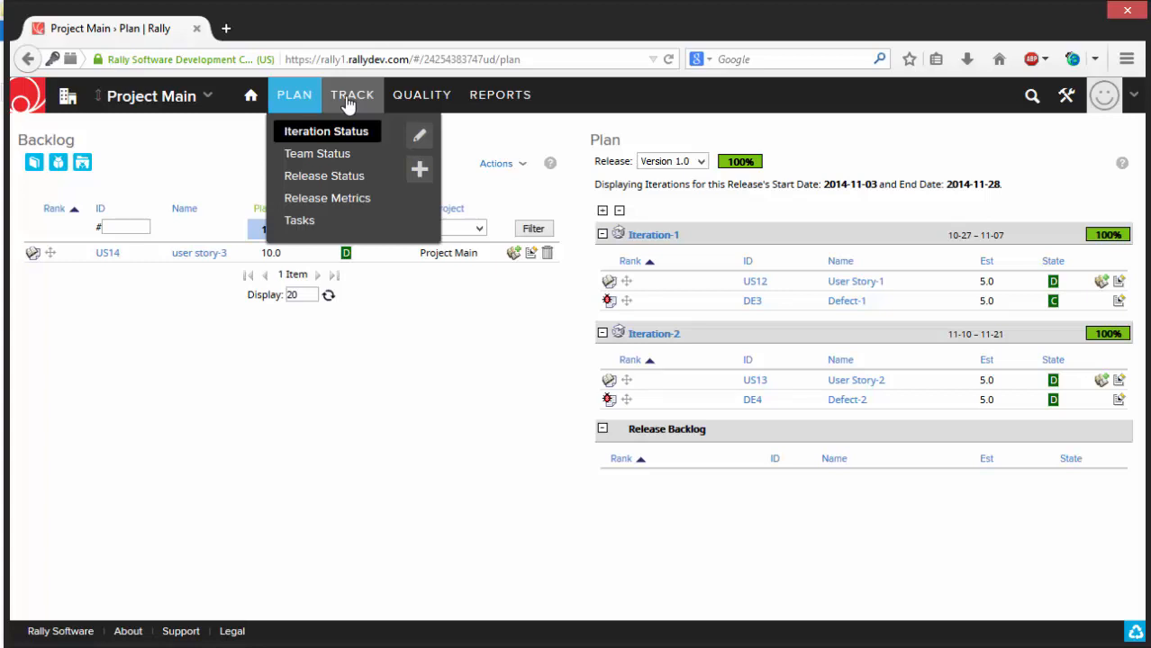
click(340, 133)
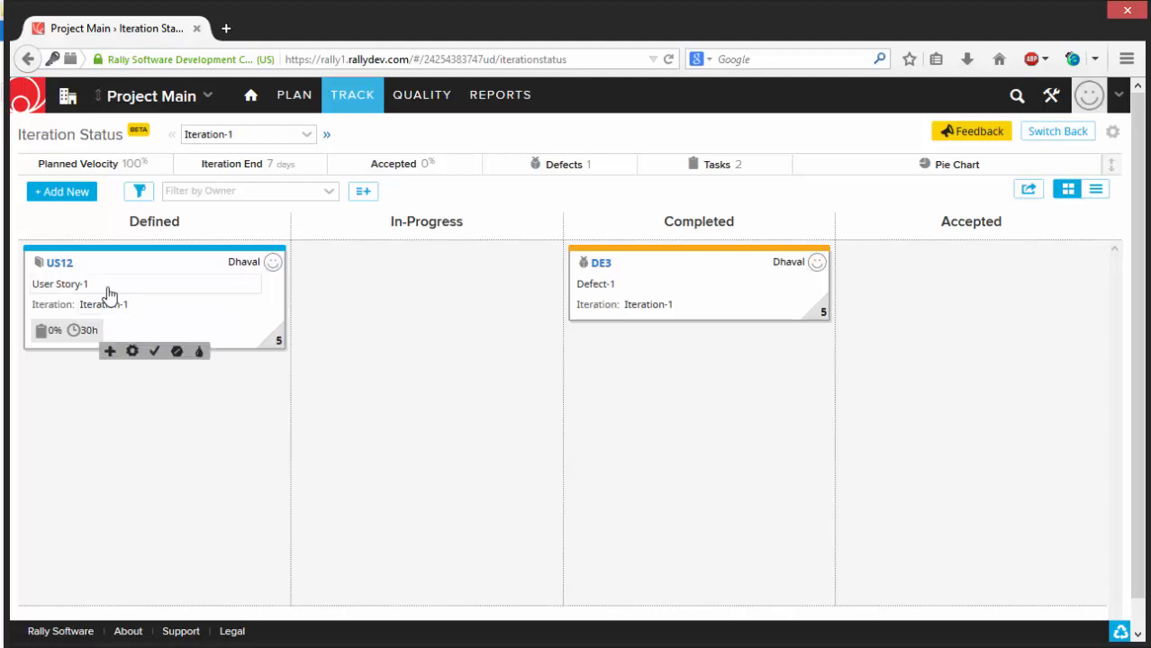
drag(86, 245, 450, 274)
- Switch the Iteration Status page to the list view and expand its summary metrics
click(1095, 189)
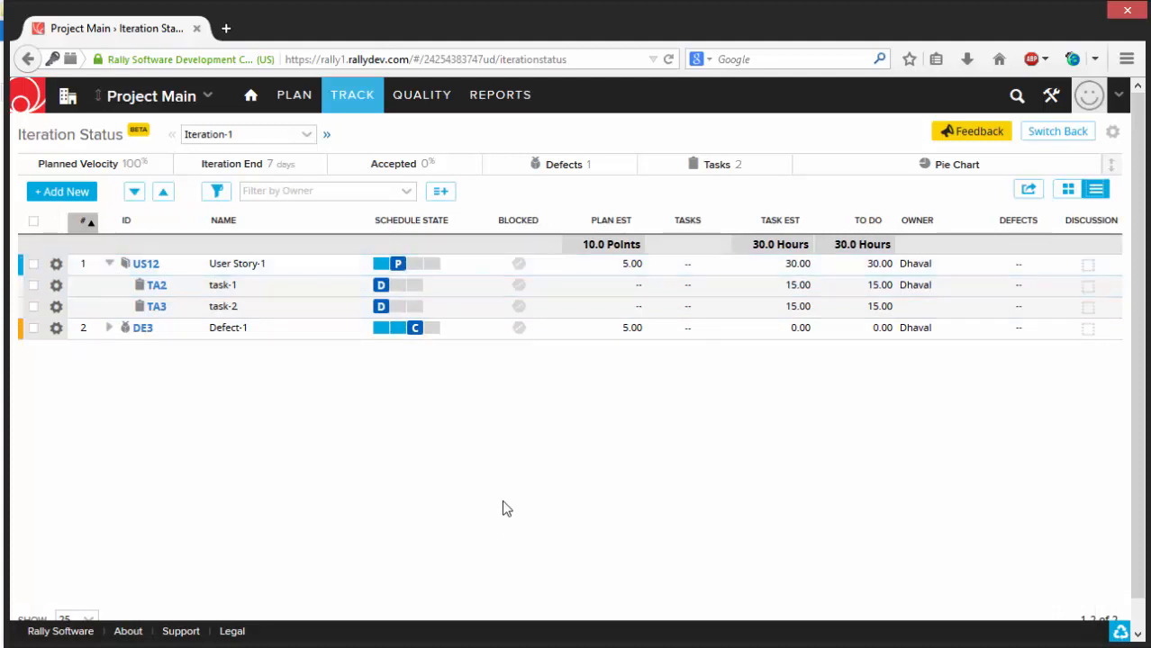
click(1112, 166)
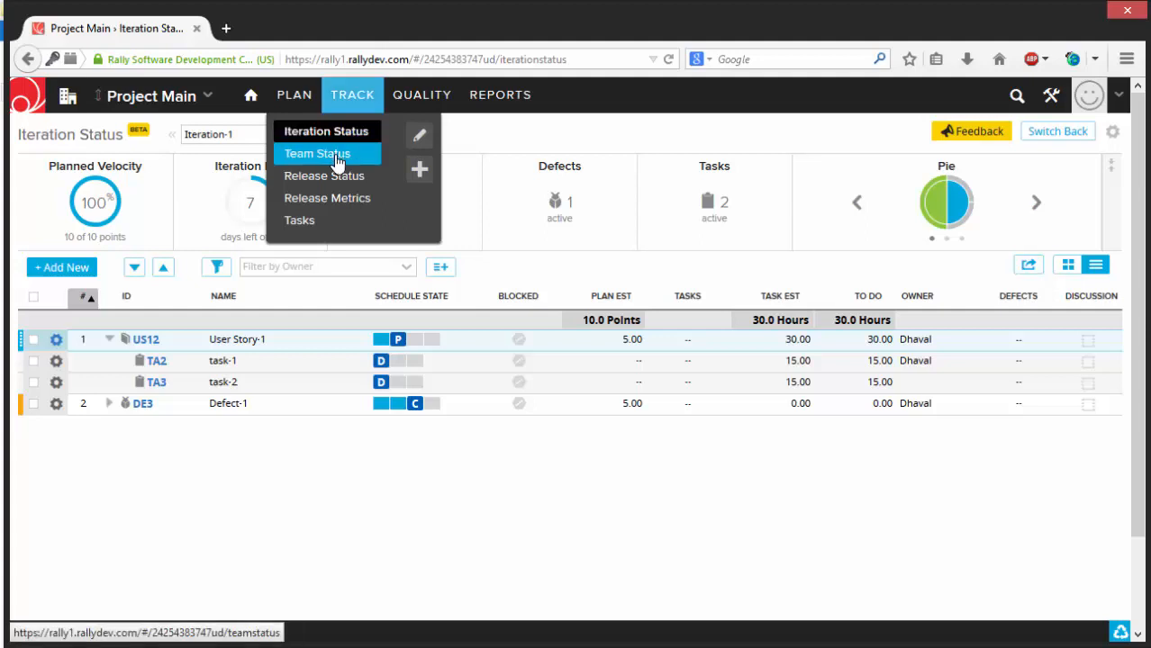
- View the Team Status page for Iteration-1 and open the Release Status page
click(317, 154)
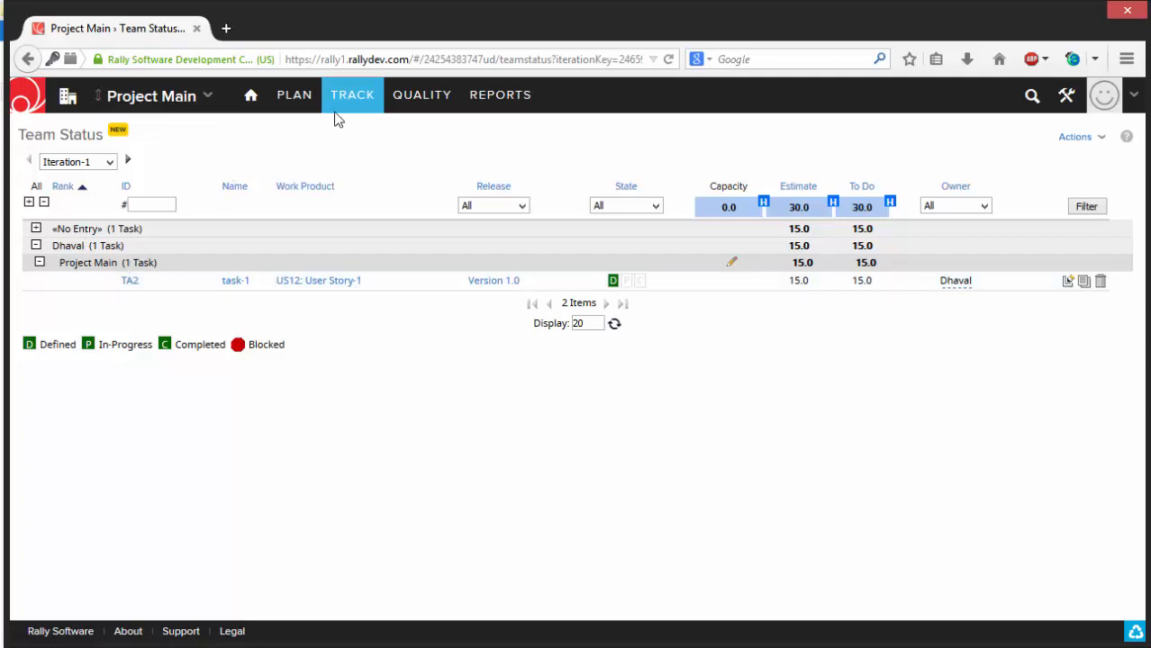
mouse_move(338, 101)
click(320, 178)
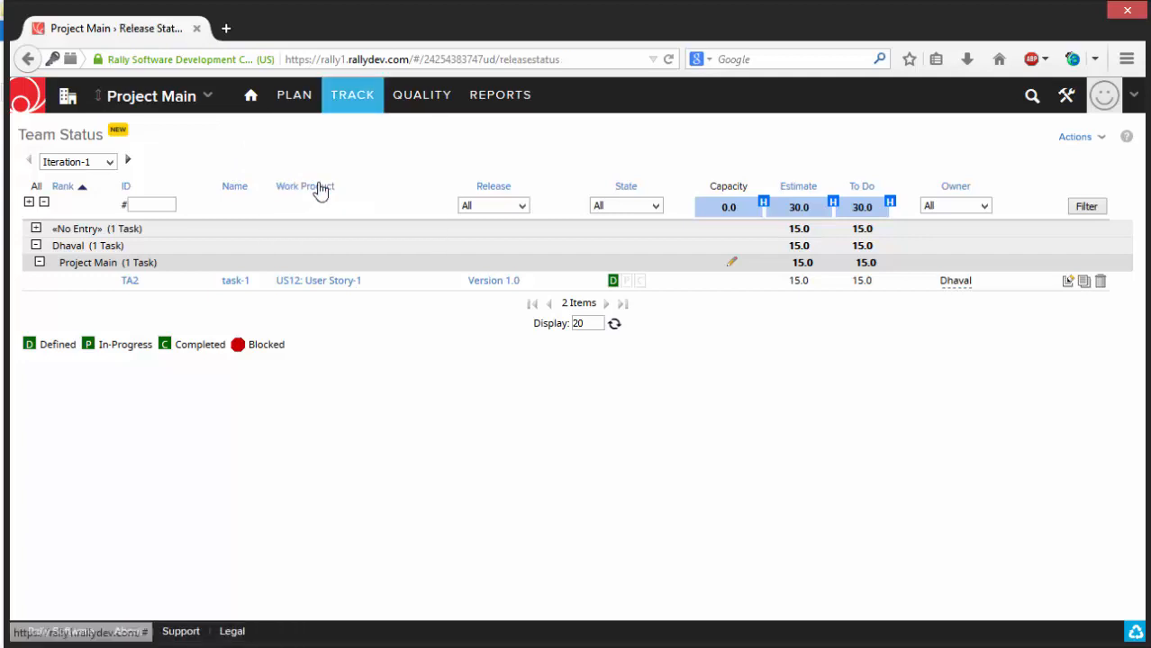
- Review the Version 1.0 release status in the task, test case and defect views, and return to the task view
click(34, 162)
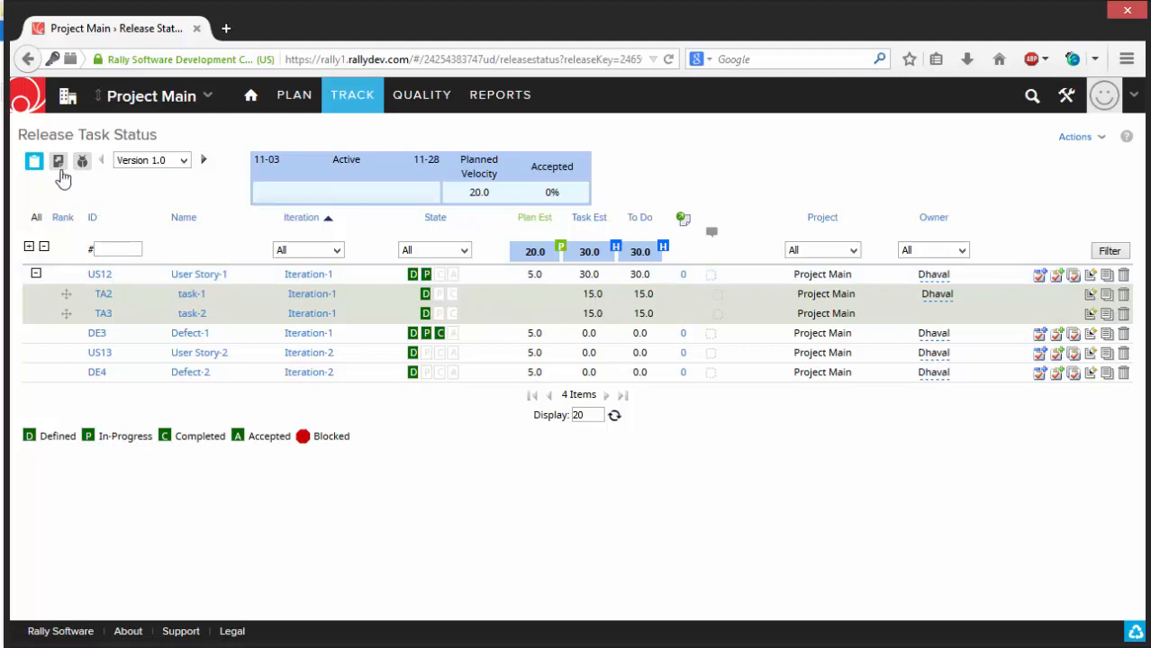
click(57, 161)
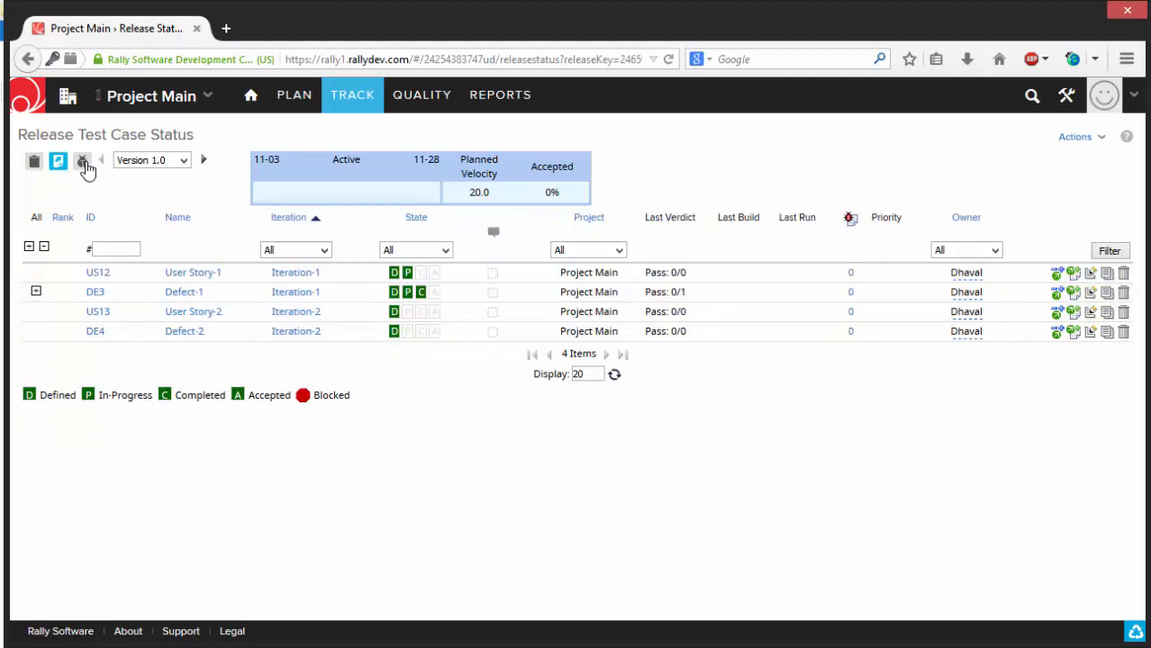
click(83, 164)
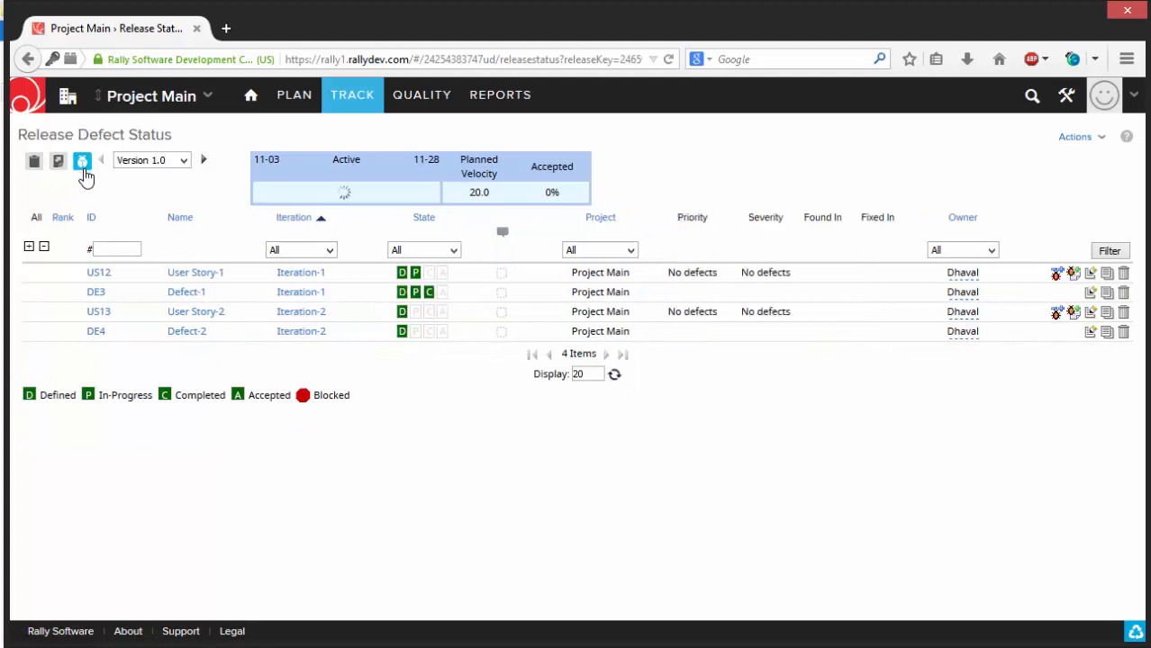
click(34, 164)
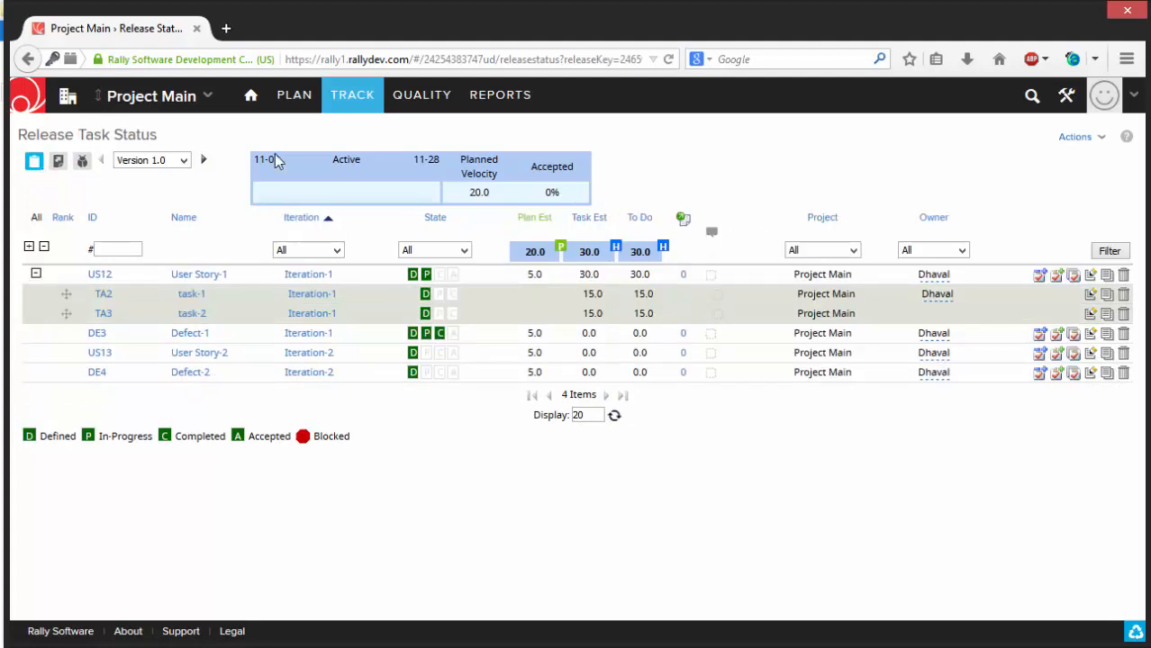
- View the Release Metrics page for Version 1.0 and the Tasks page, and return to Release Metrics
mouse_move(367, 103)
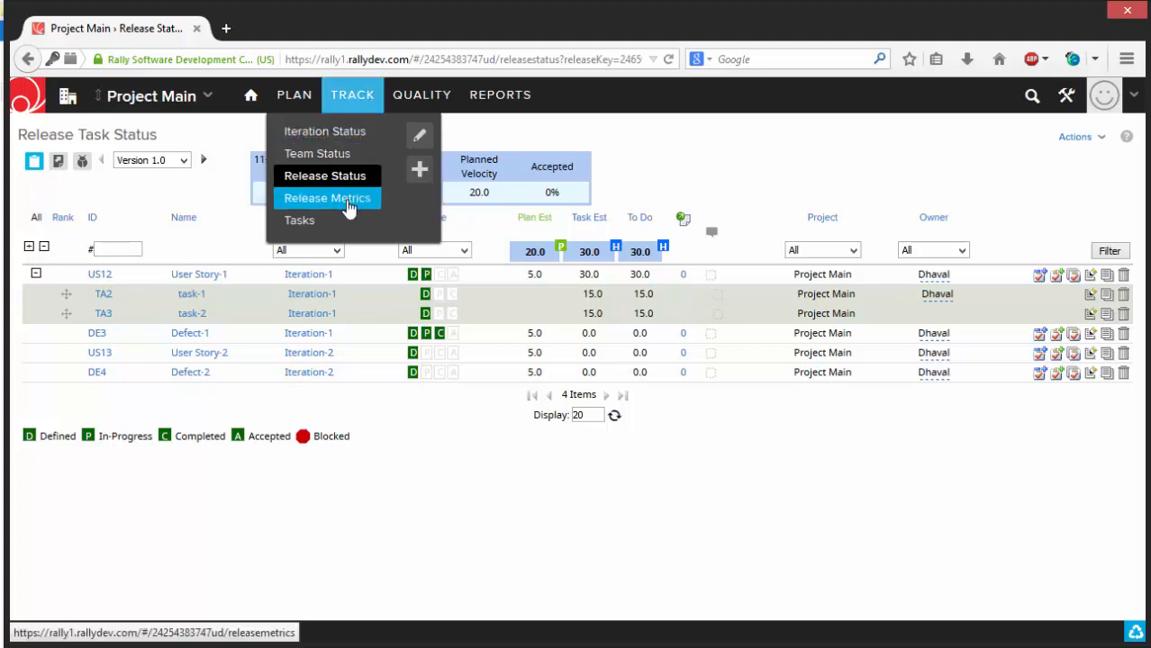
click(349, 205)
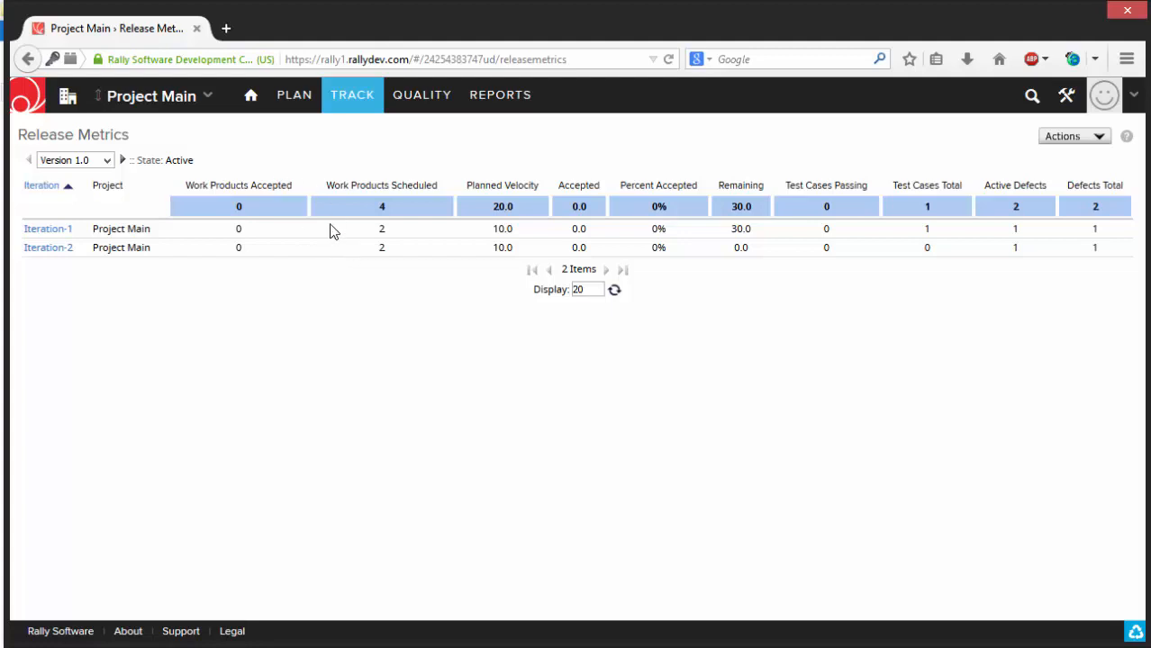
mouse_move(341, 108)
click(337, 224)
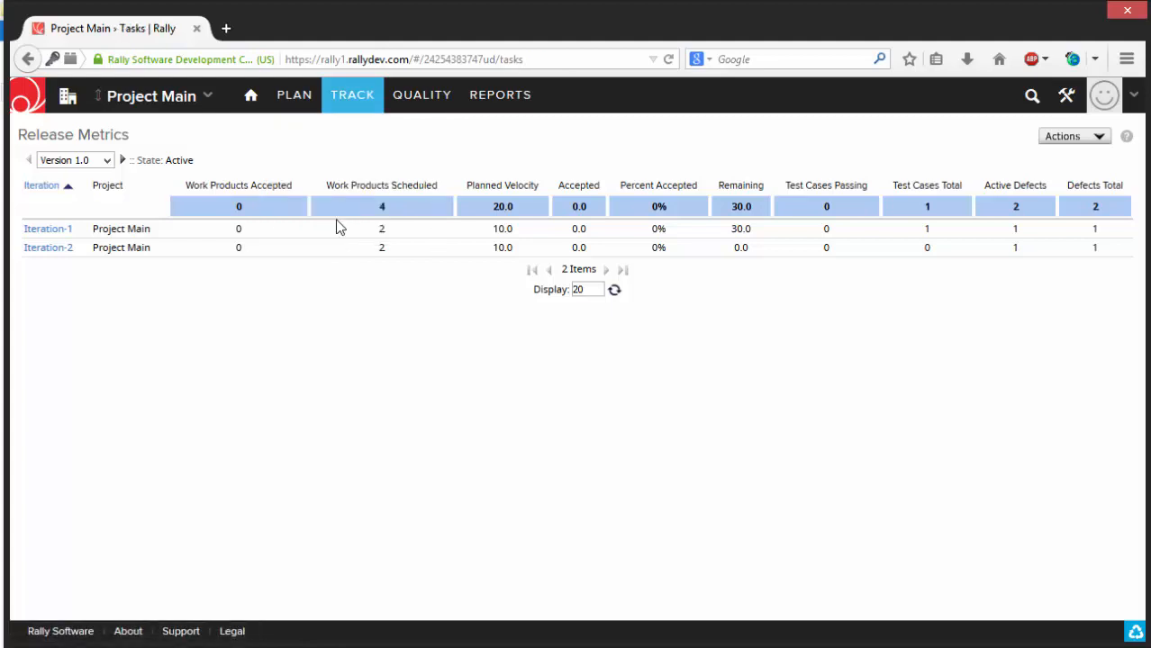
mouse_move(335, 105)
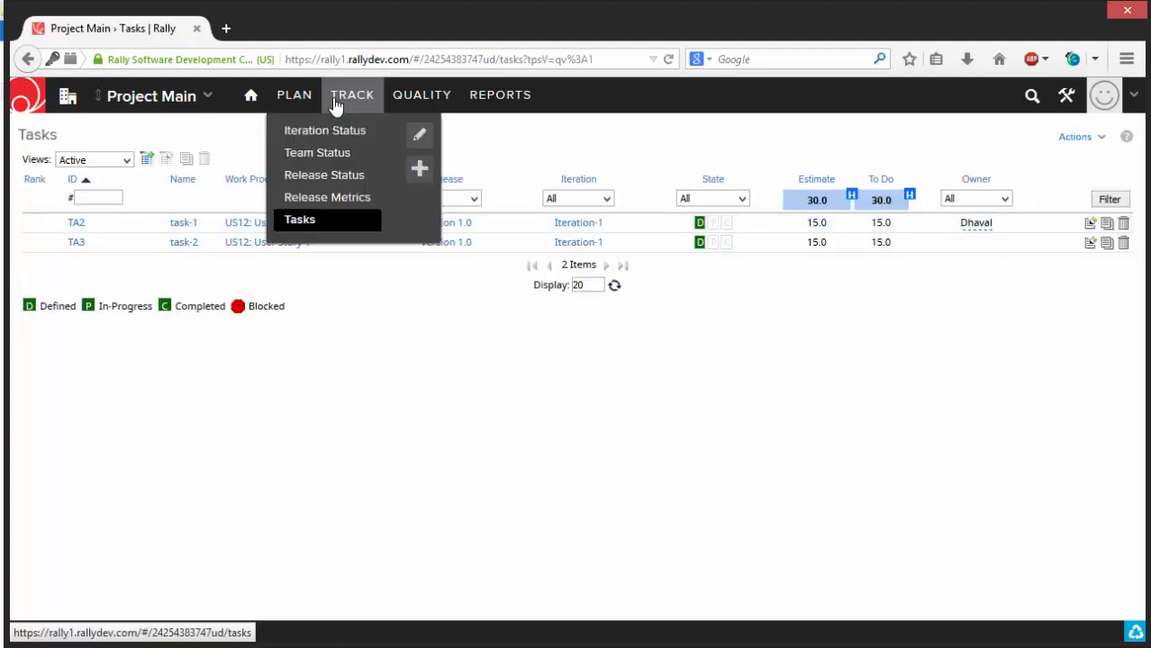
click(315, 200)
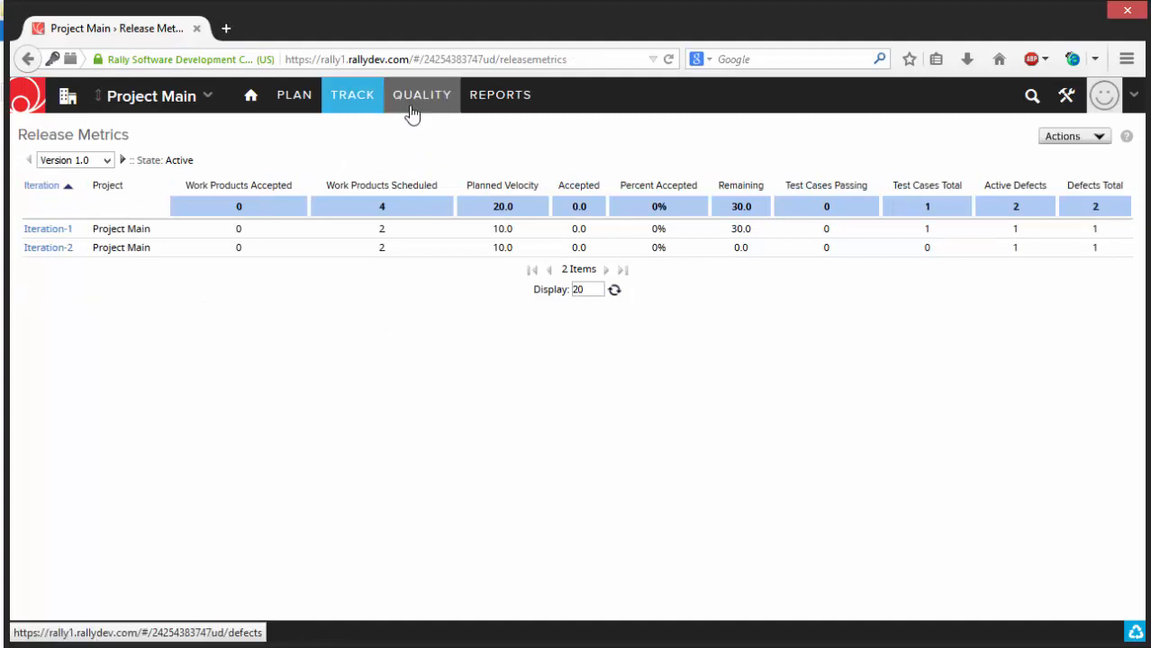
- View the project's Defects and Defect Suites pages, and open the Reports page
mouse_move(412, 110)
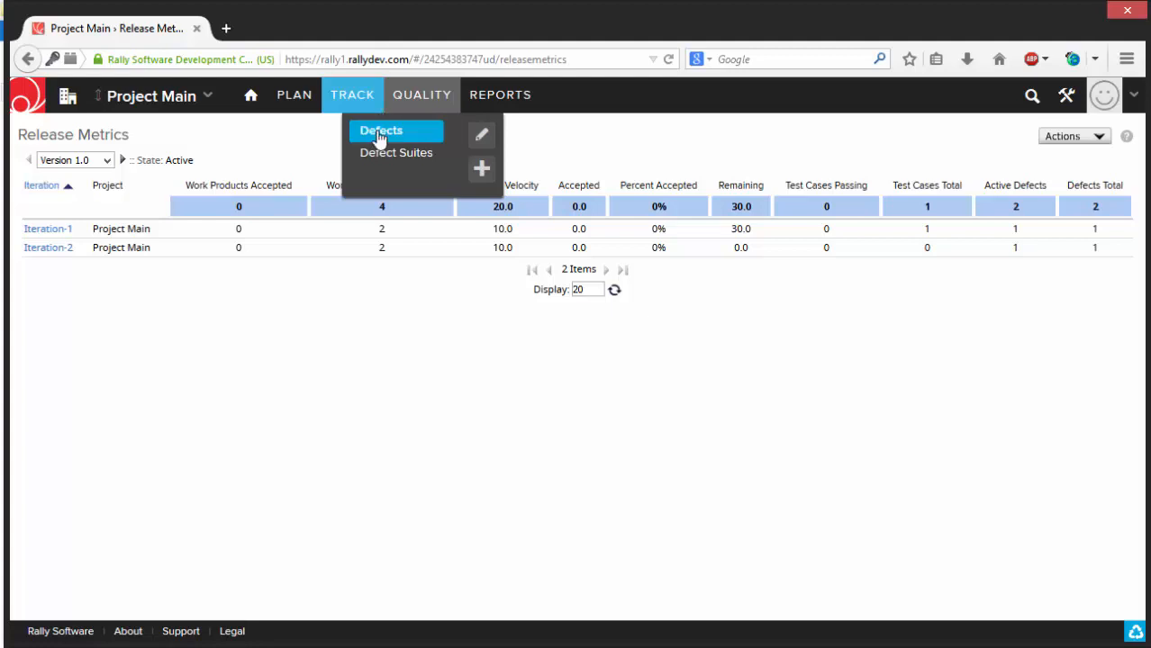
click(378, 133)
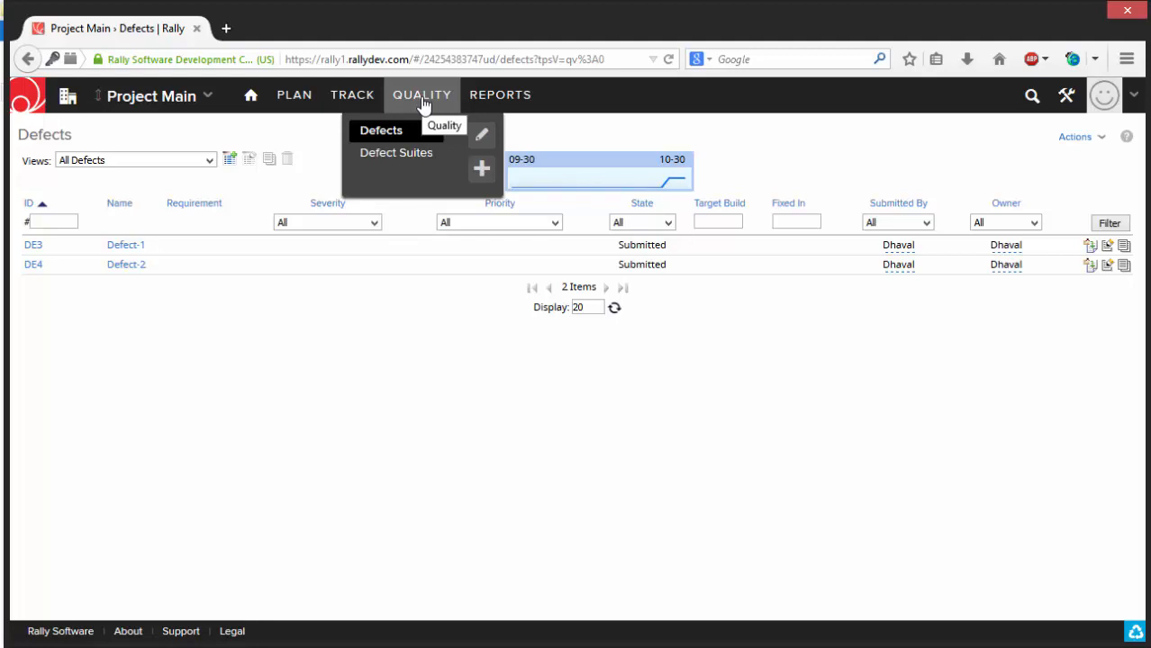
click(387, 158)
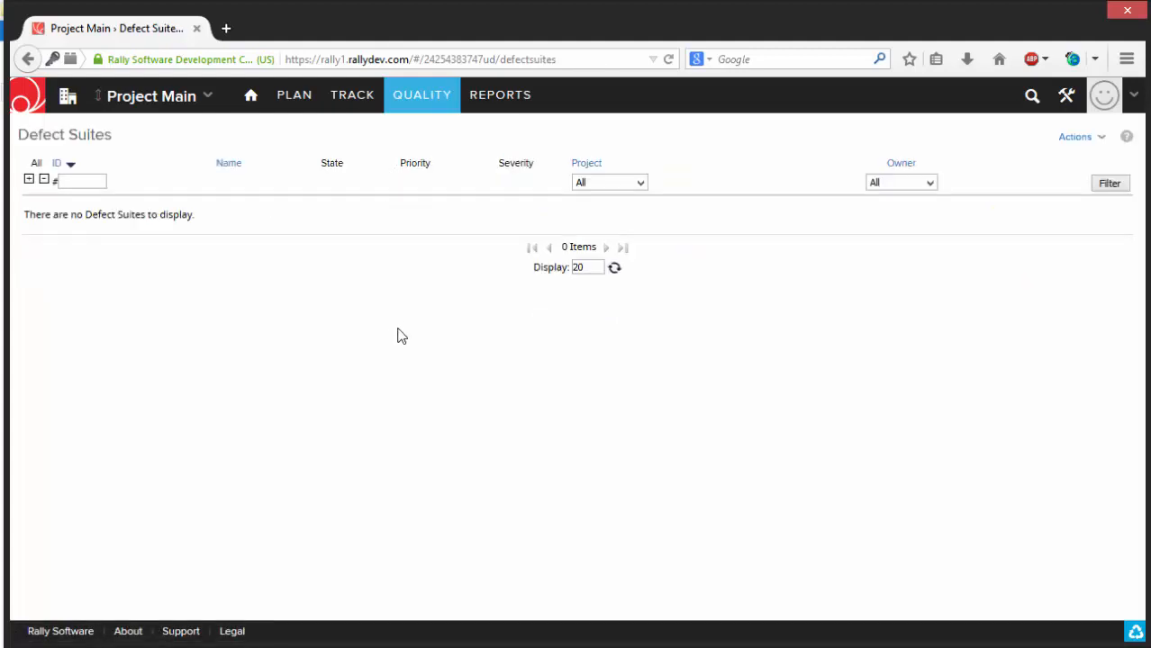
mouse_move(498, 106)
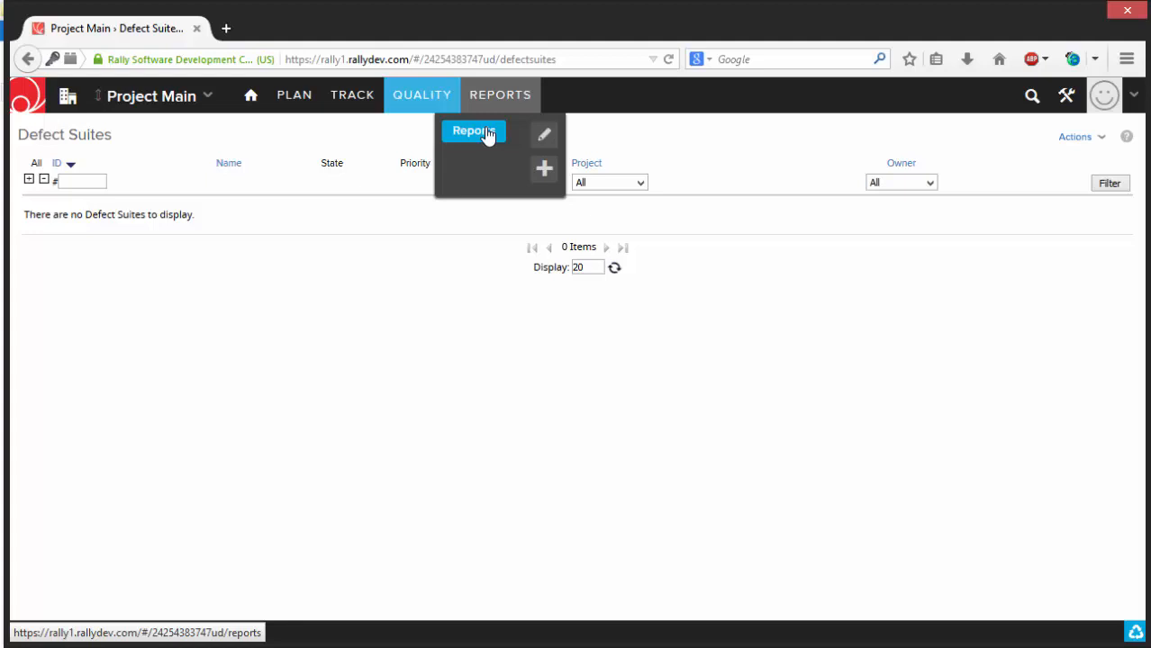
click(486, 134)
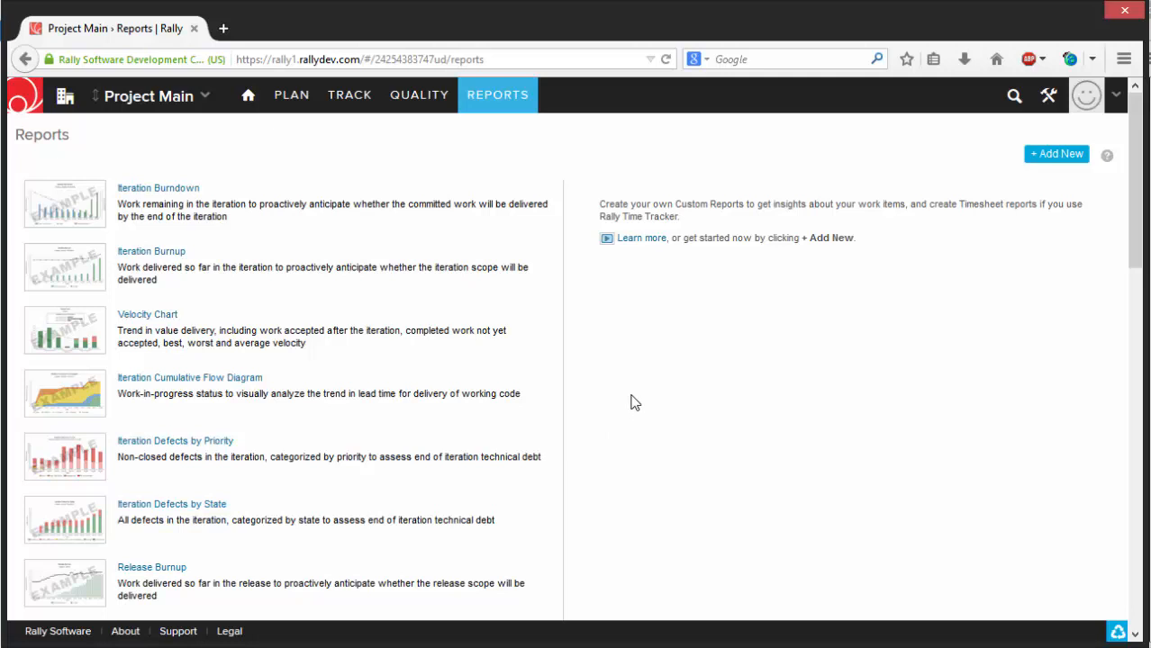
- View the project backlog and open the User Stories page
mouse_move(287, 101)
click(274, 131)
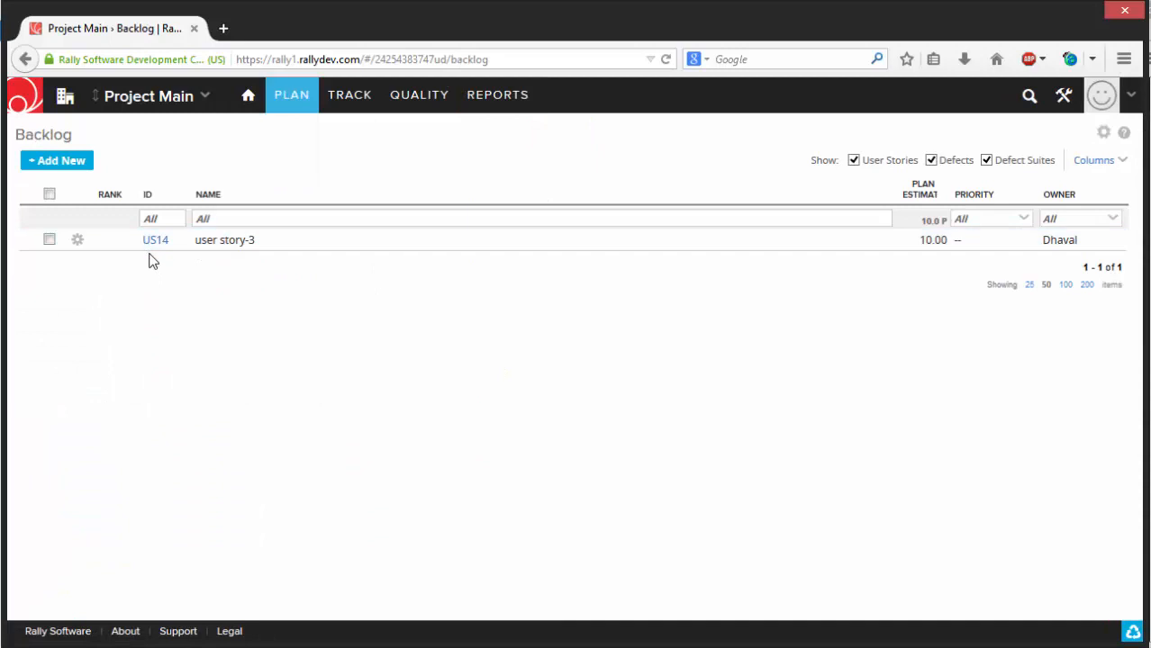
mouse_move(277, 108)
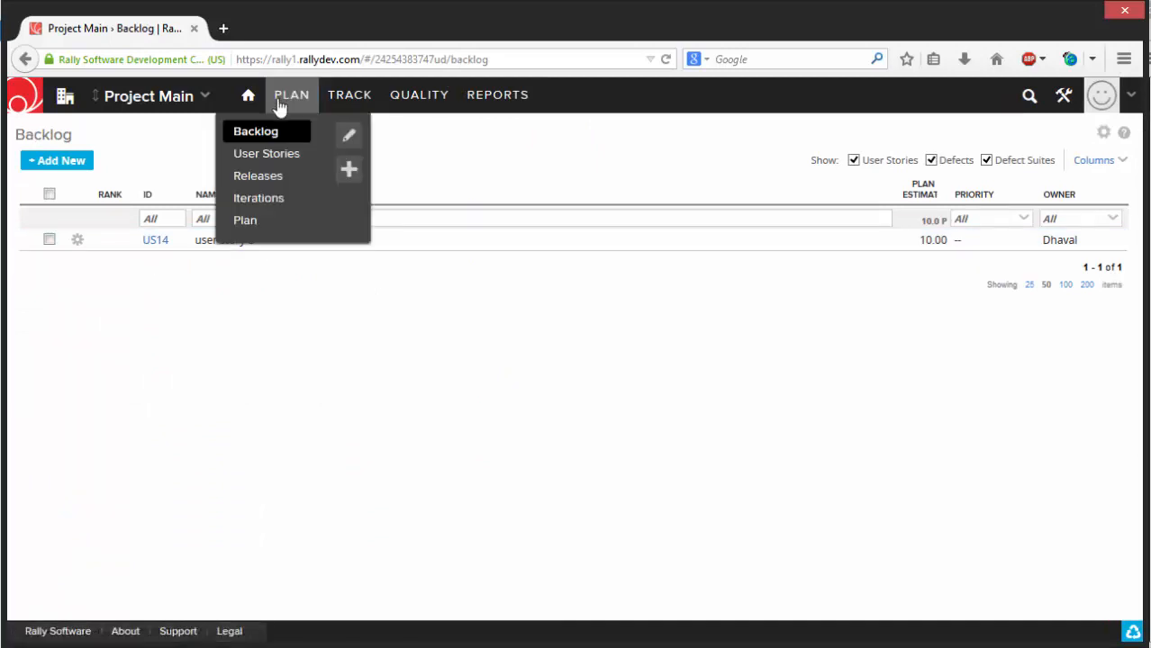
click(266, 160)
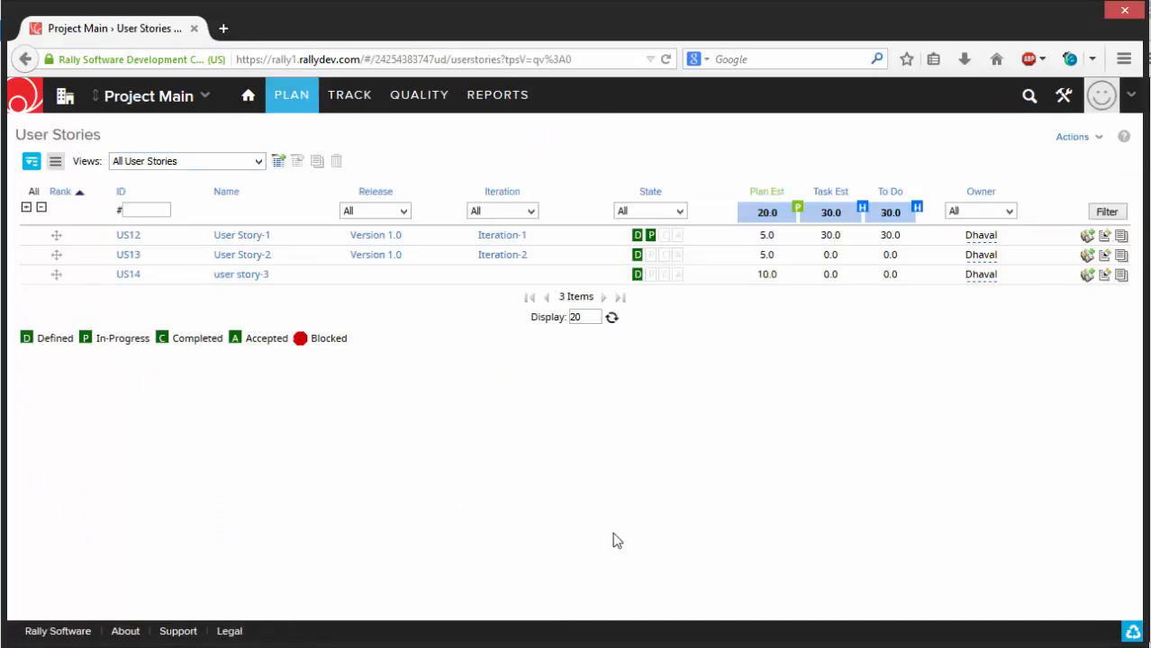
- Start a new user story named "User Story-4" with the description "implement the application logic for final module"
click(1094, 139)
mouse_move(1079, 147)
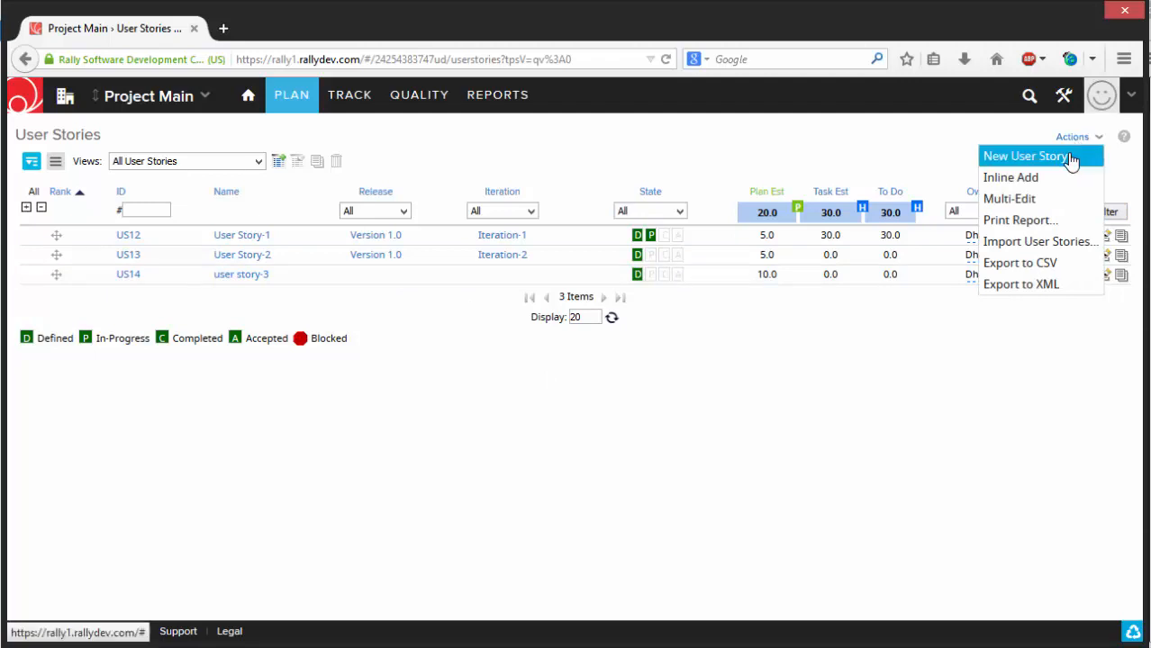
click(1025, 157)
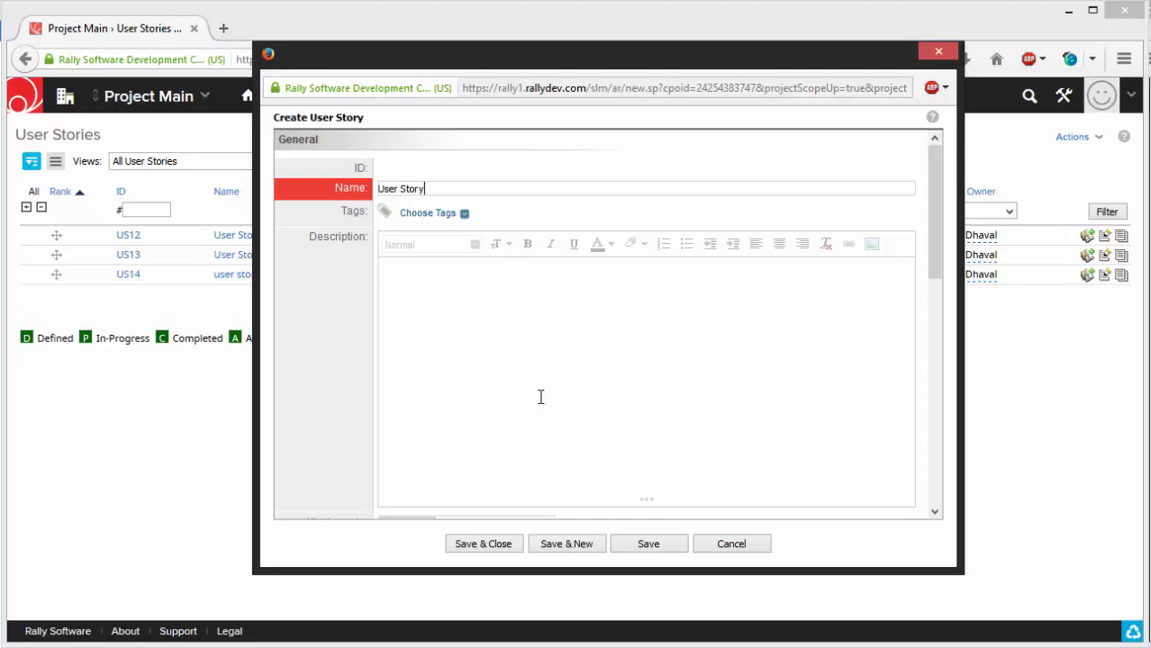
click(540, 397)
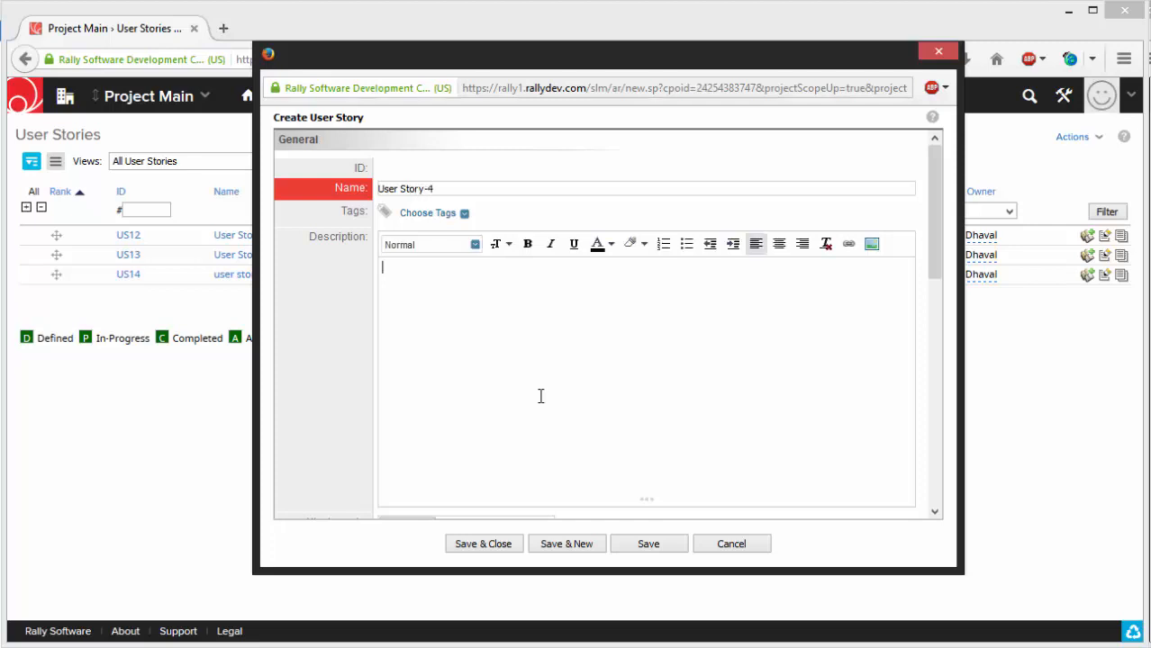
text(implement the appli)
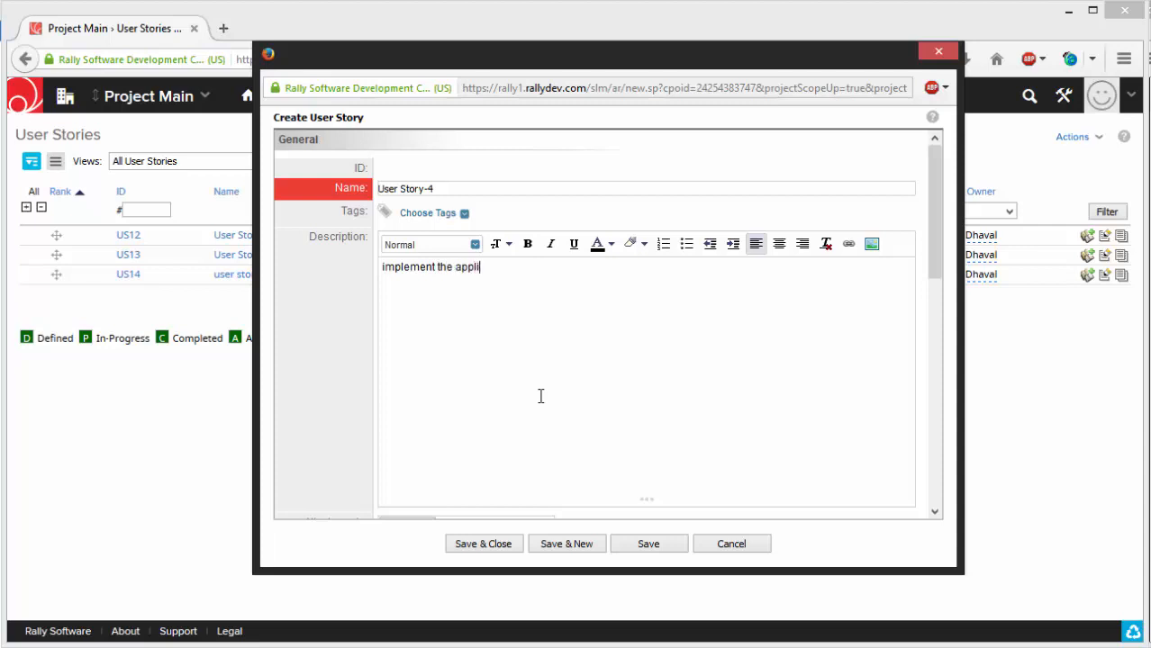
text(cation logic for final module)
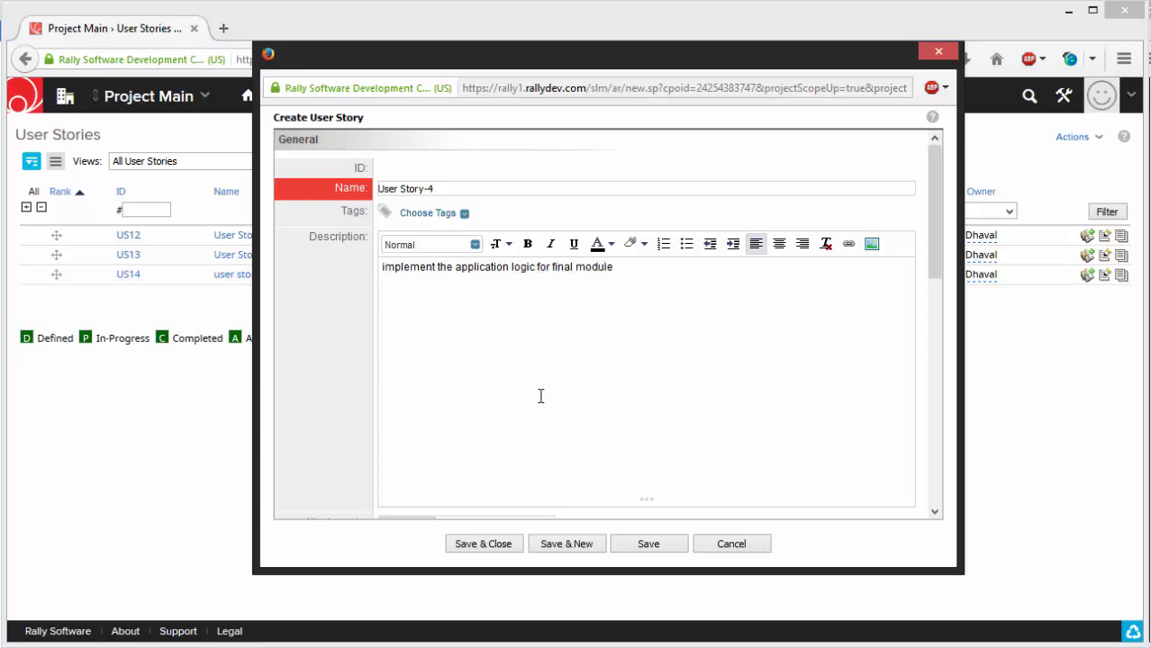
- Examine the available owner and project choices in the new user story's form
scroll(541, 396, down, 5)
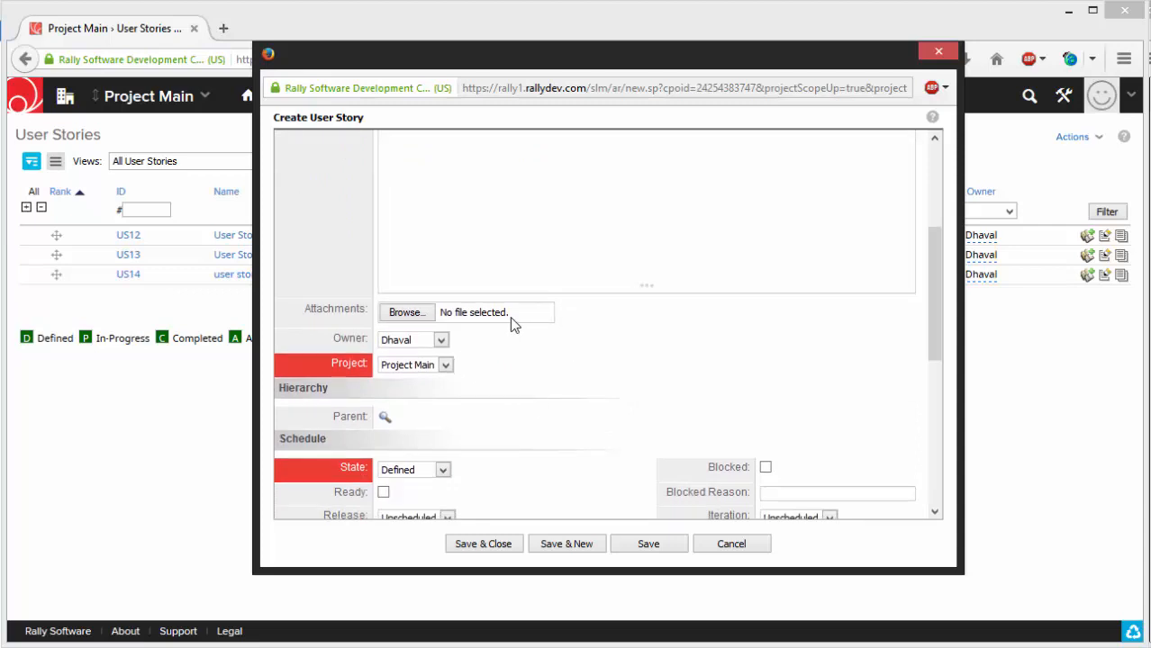
scroll(513, 335, down, 1)
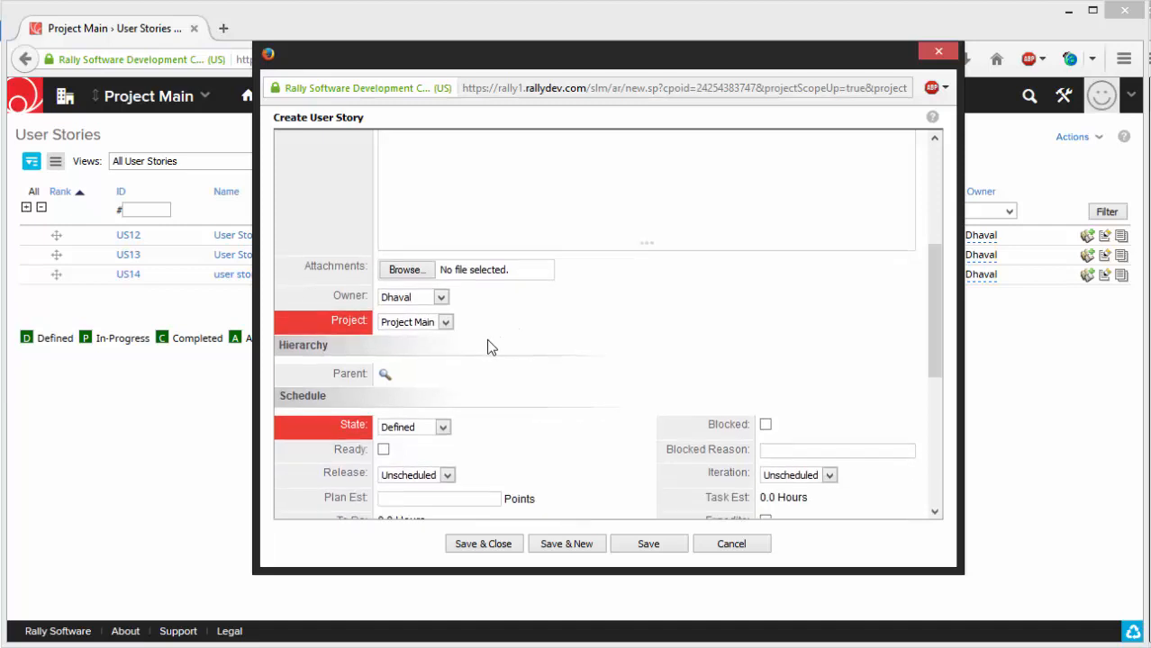
click(441, 298)
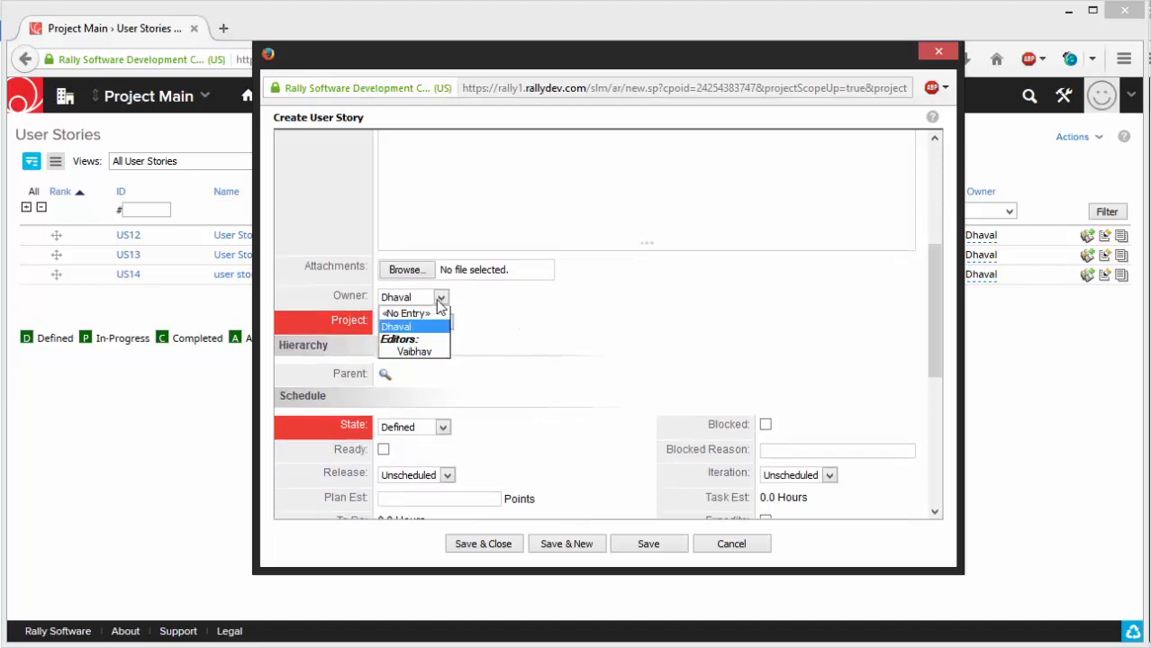
click(439, 299)
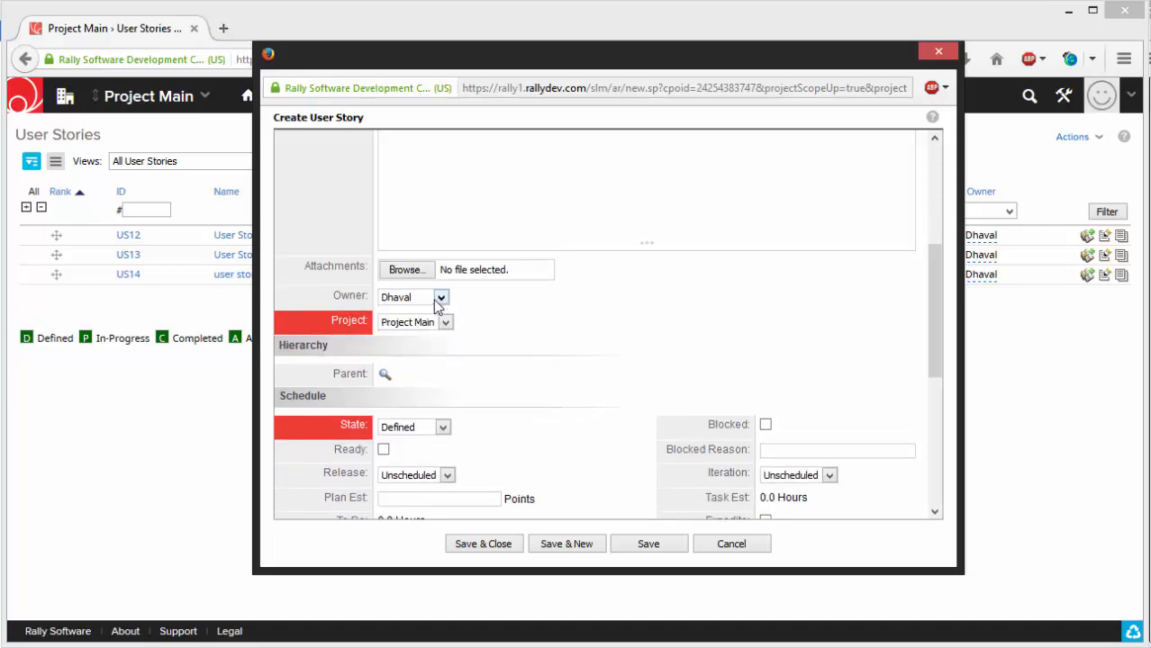
click(429, 298)
click(429, 300)
click(444, 325)
click(444, 324)
click(448, 325)
click(448, 326)
- Set the new user story's plan estimate to 10 points, and save and close the story
scroll(515, 337, down, 1)
scroll(518, 338, down, 3)
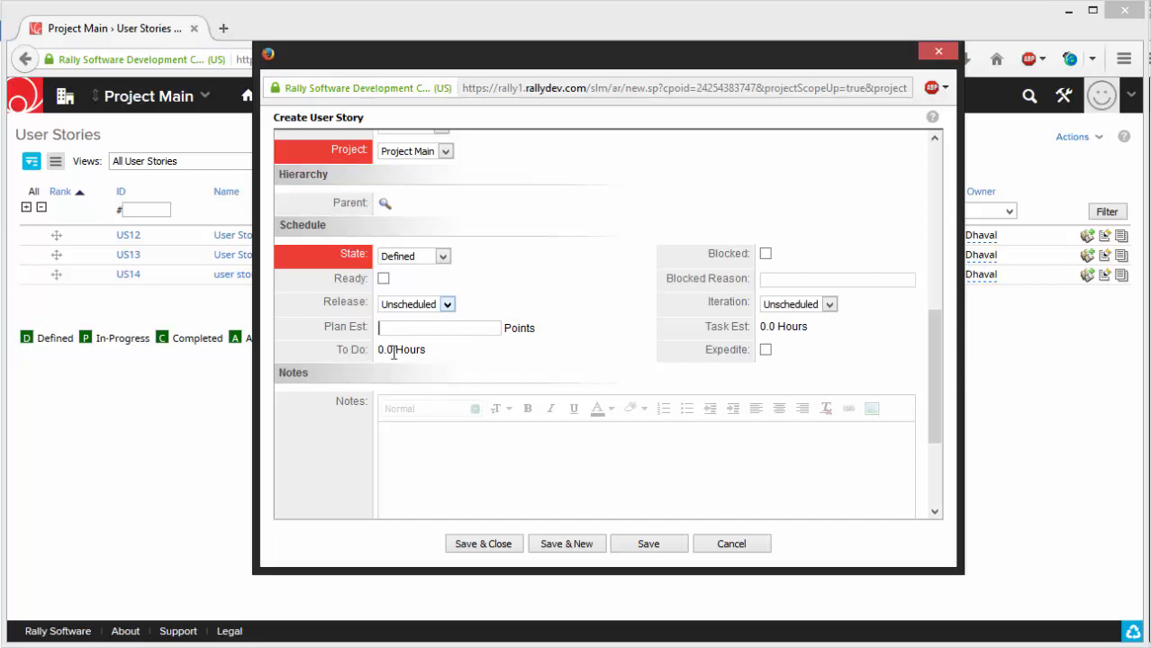
click(458, 331)
text(10)
click(478, 546)
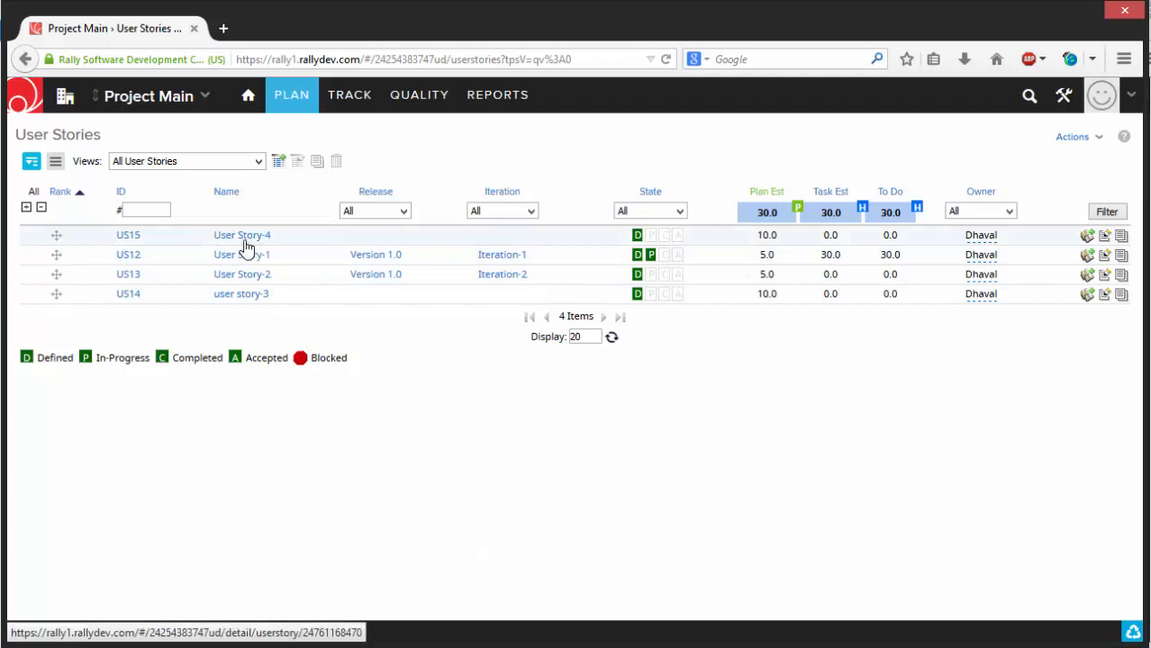
- Open User Story-4 from the backlog and display its Tasks list
mouse_move(282, 93)
click(277, 124)
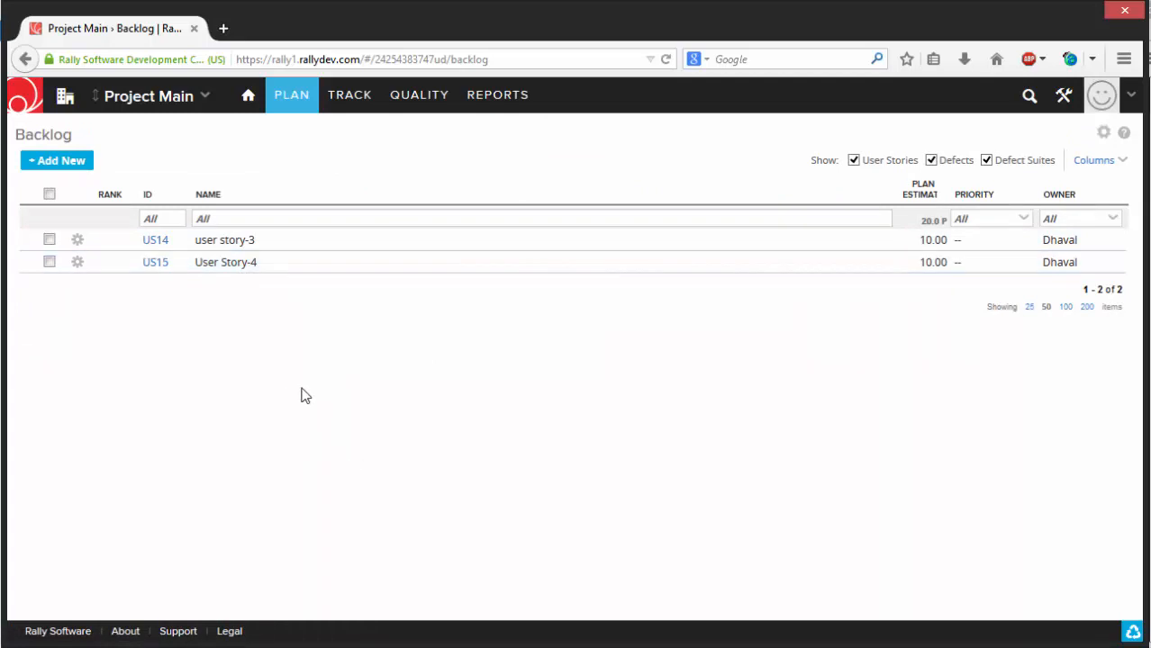
click(148, 264)
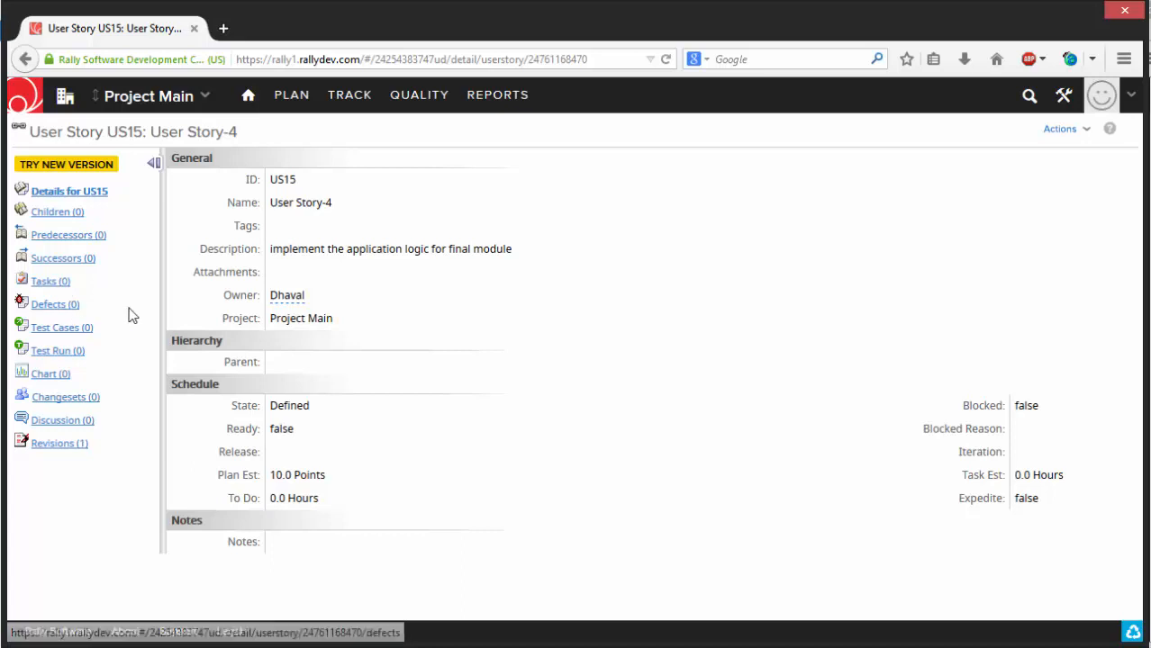
click(50, 284)
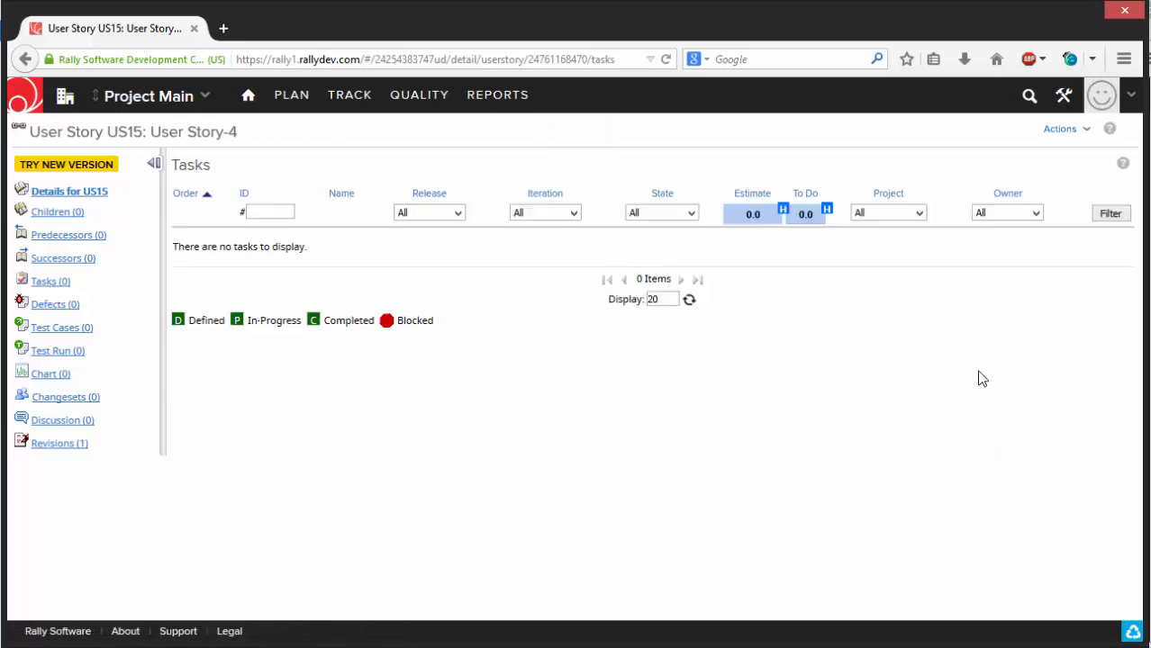
- Start a new task for User Story-4 named "task-1 - user story-4"
click(1066, 130)
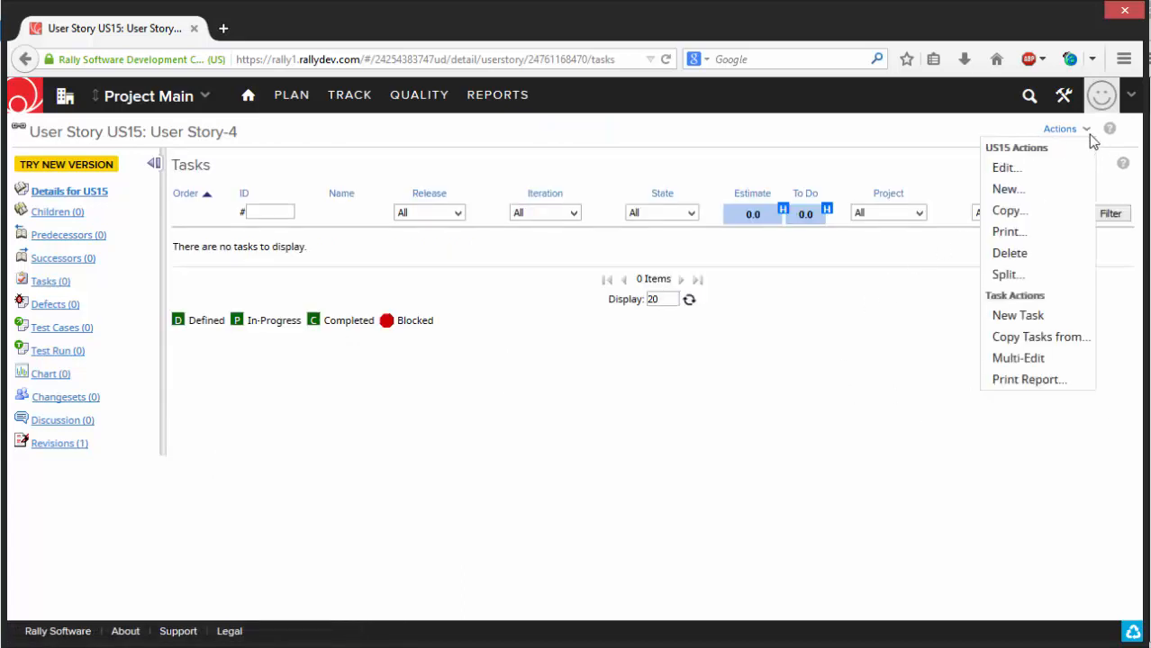
click(1018, 317)
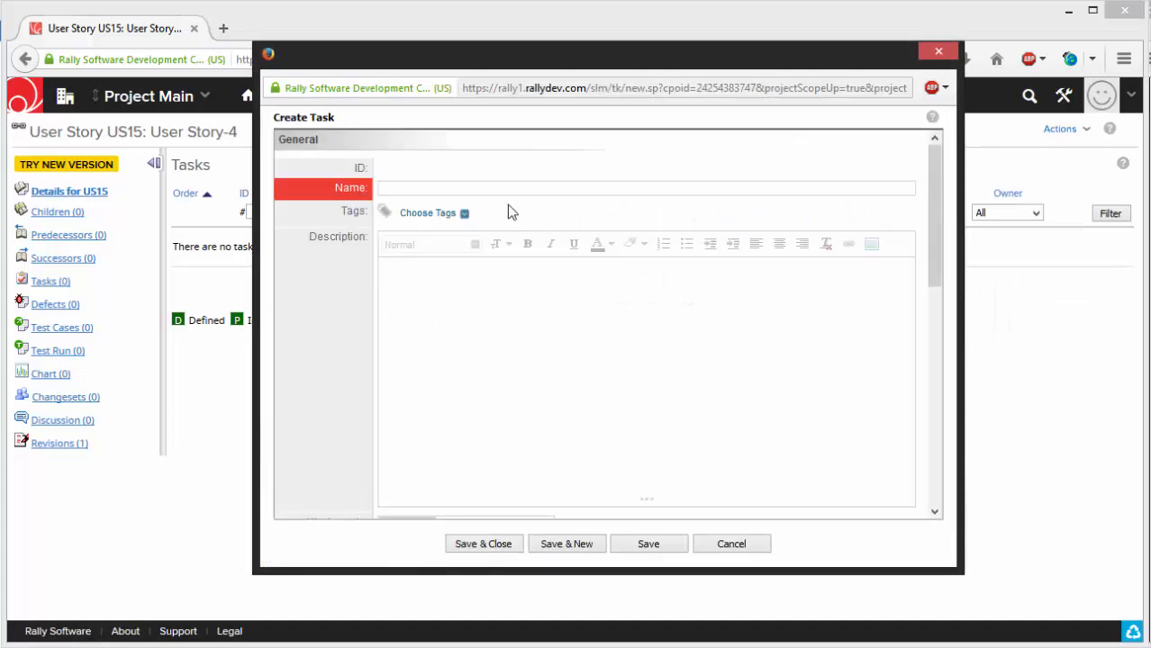
text(t)
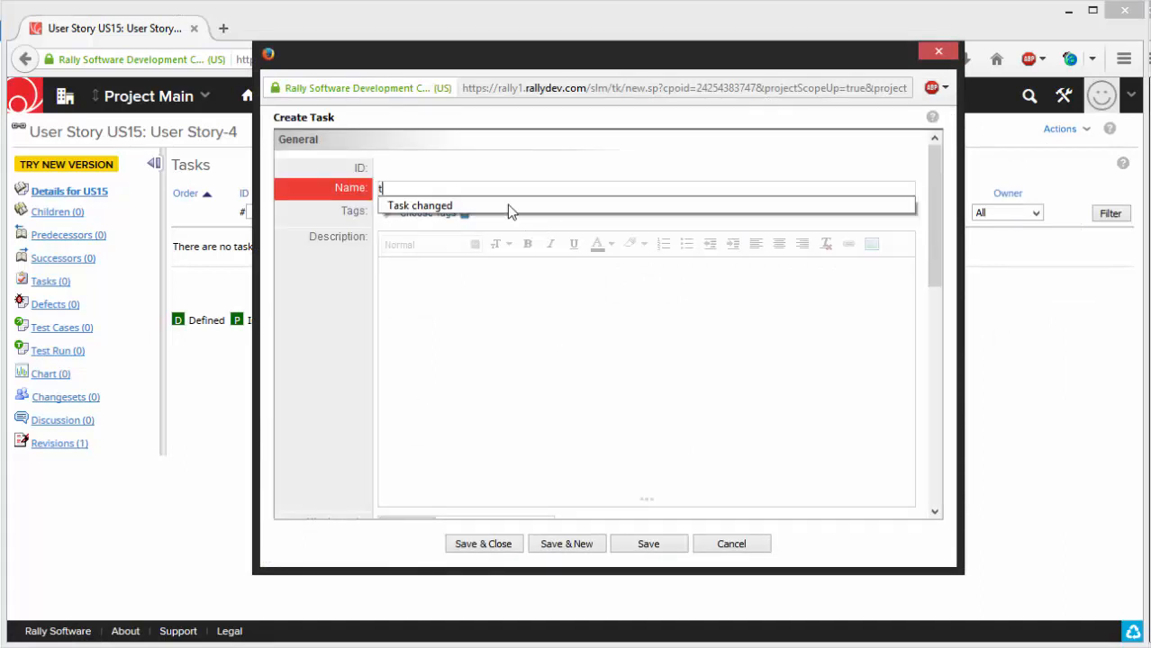
text(ask-1)
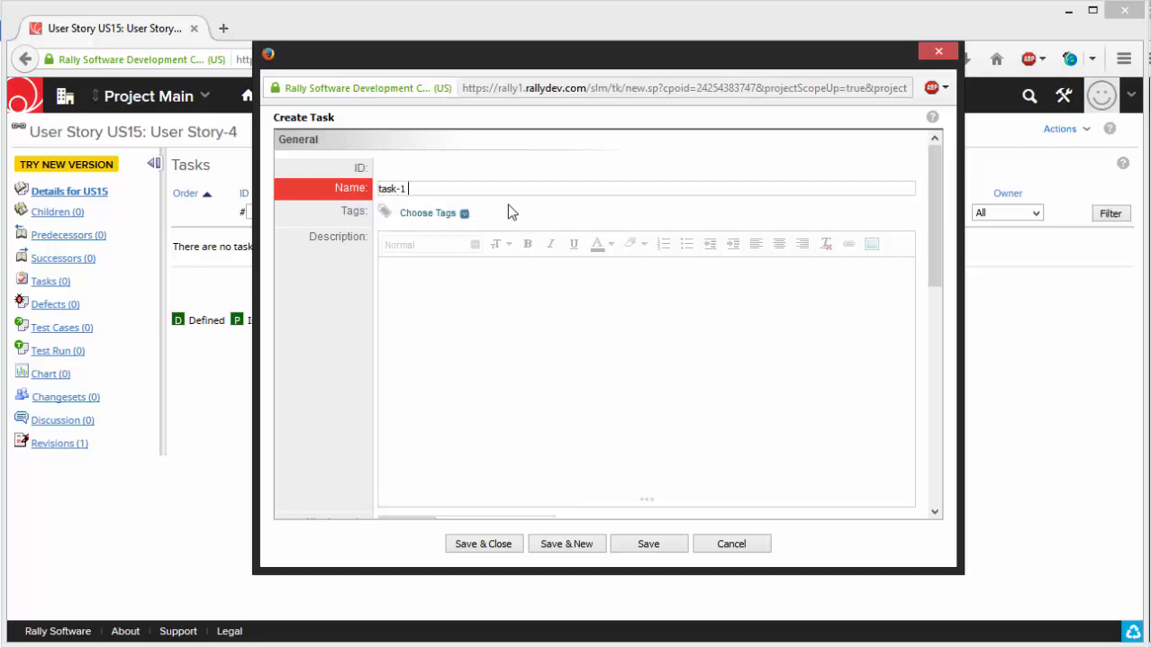
text( - user story-4)
- Assign the new task to the first person in the owner choices and check which project it belongs to
scroll(464, 386, down, 3)
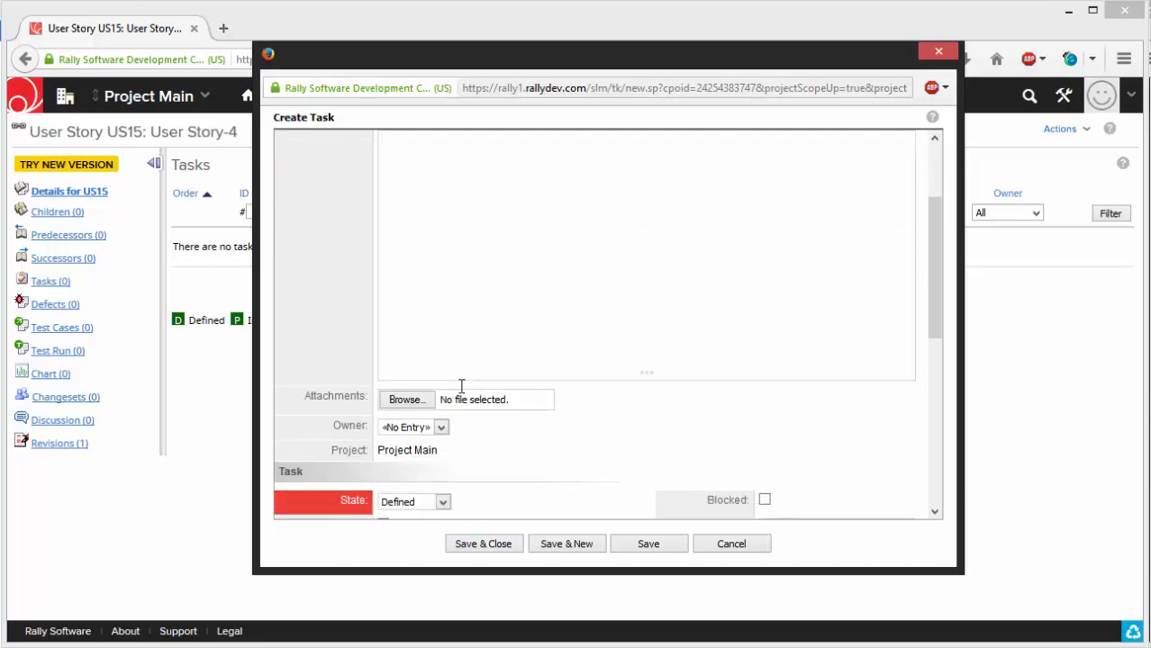
scroll(463, 378, down, 2)
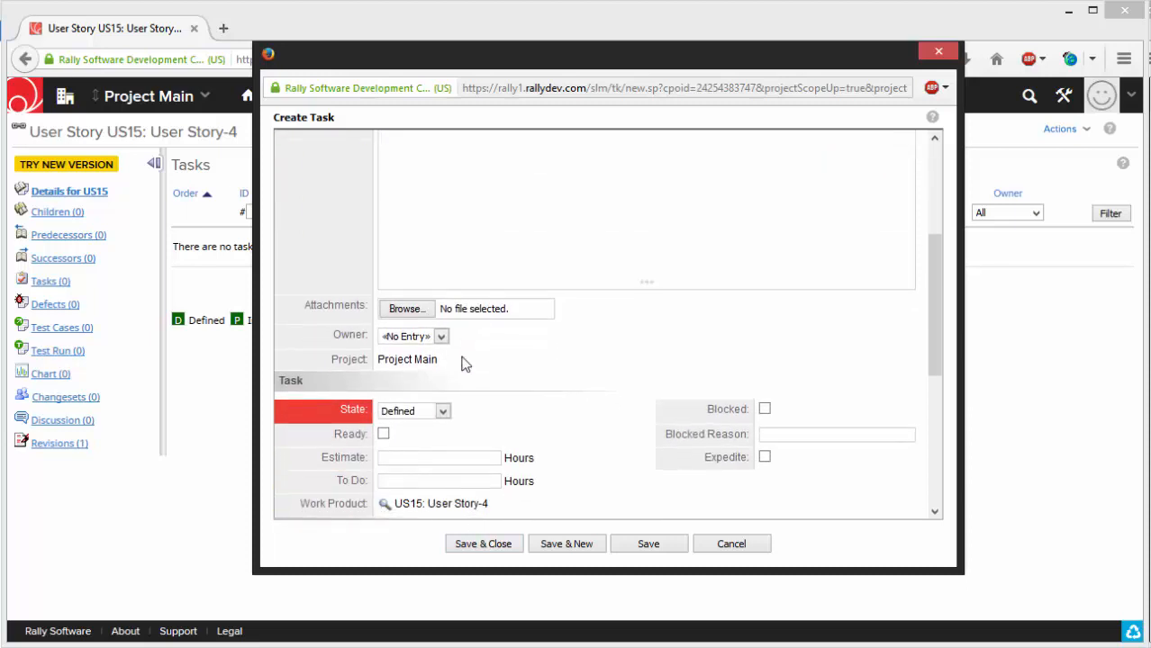
scroll(464, 362, down, 1)
click(441, 298)
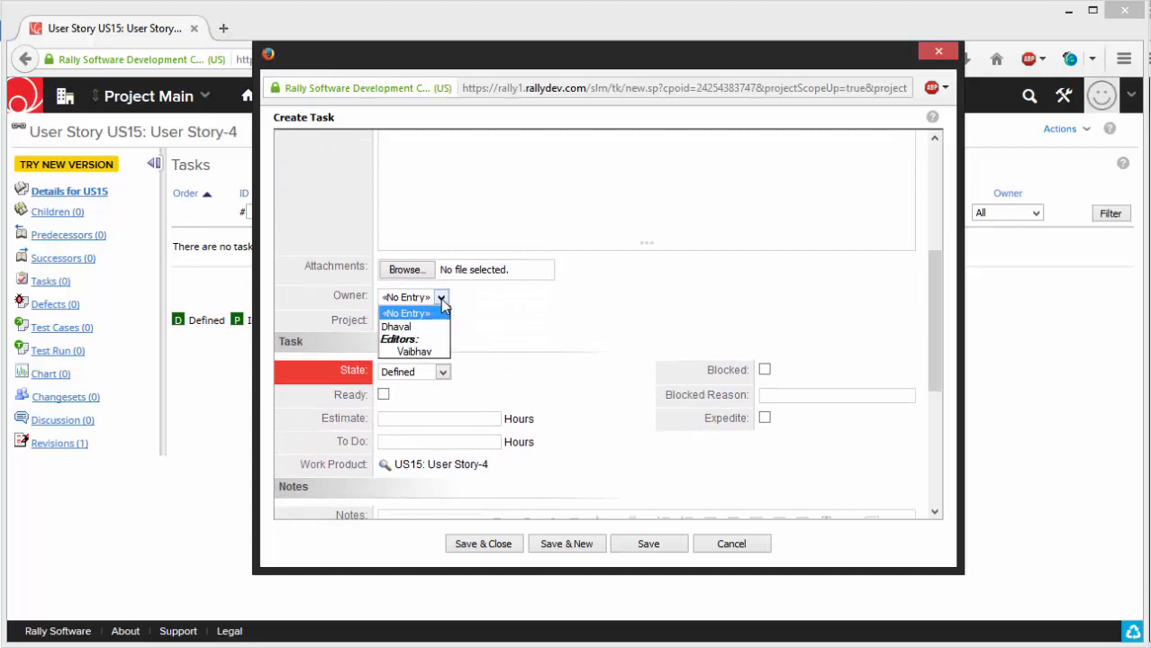
click(423, 328)
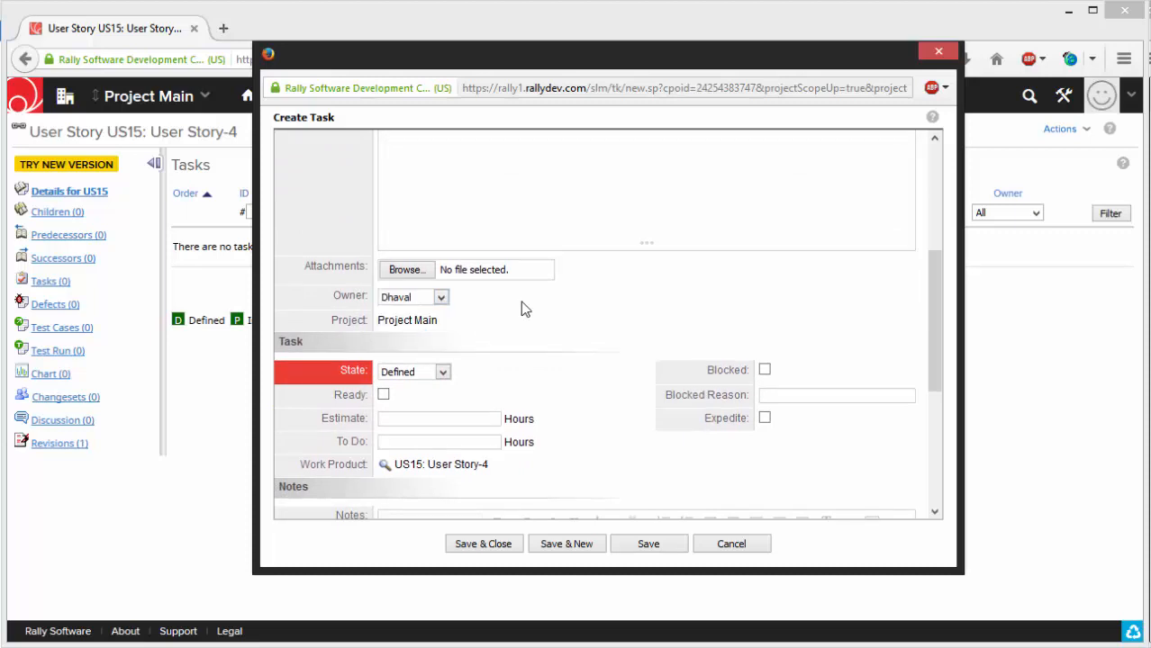
scroll(521, 301, down, 2)
scroll(463, 273, down, 2)
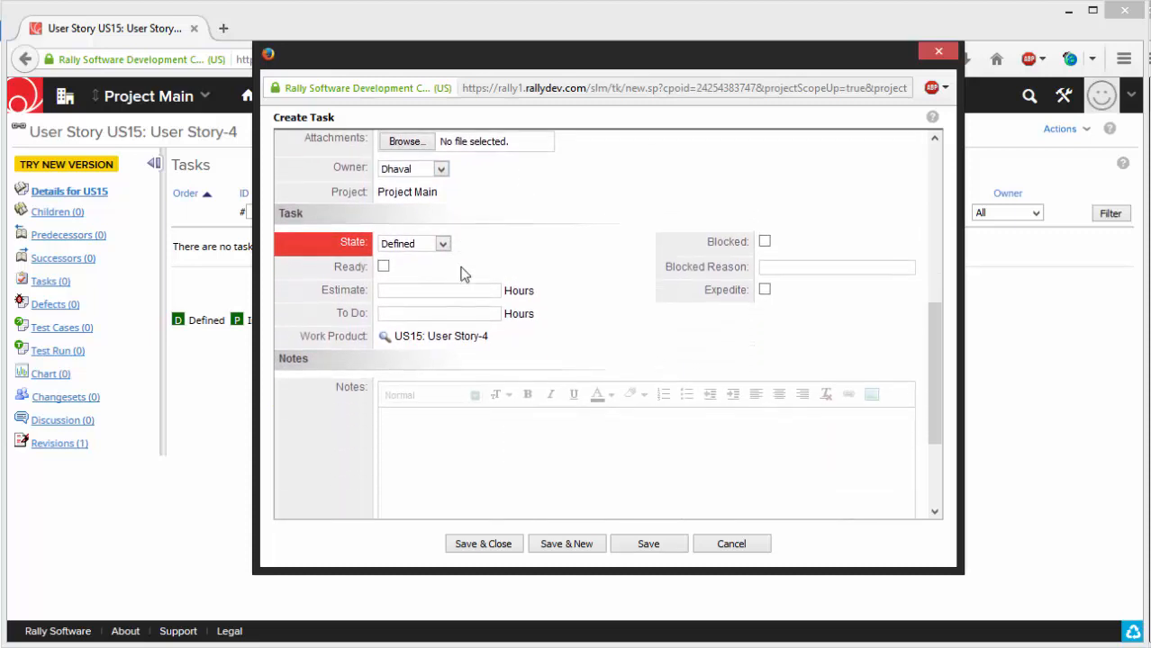
scroll(442, 262, up, 1)
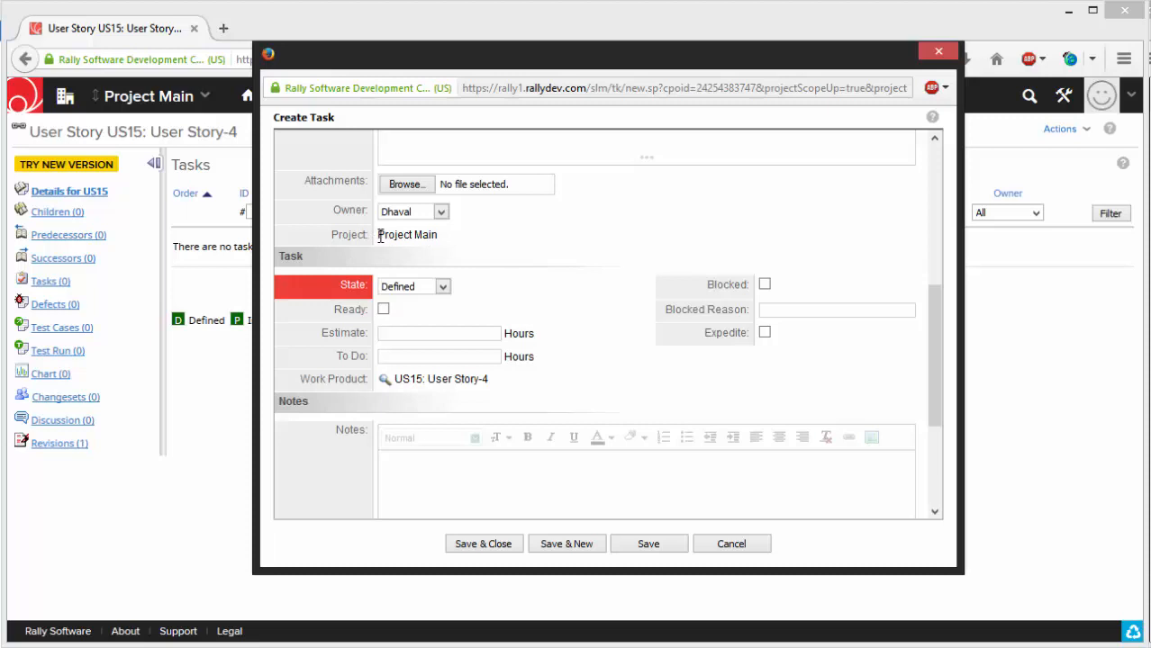
drag(379, 235, 449, 239)
click(467, 241)
- Set the new task's estimate to 5 hours, and save and close the task
scroll(472, 243, down, 1)
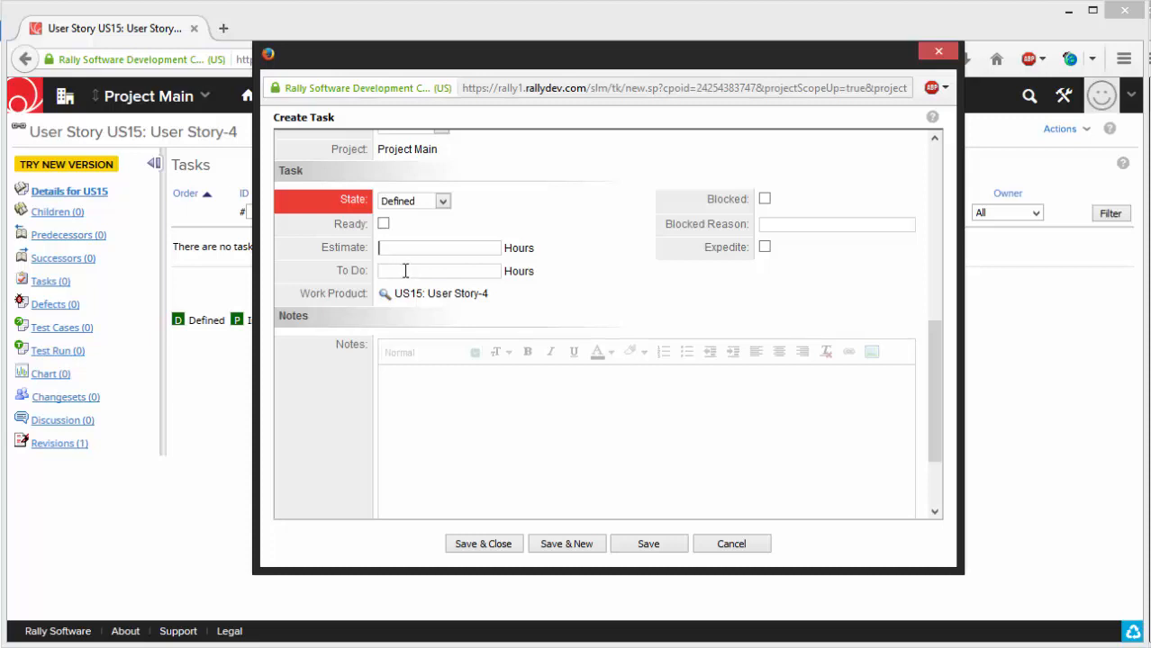
text(5)
scroll(612, 280, down, 2)
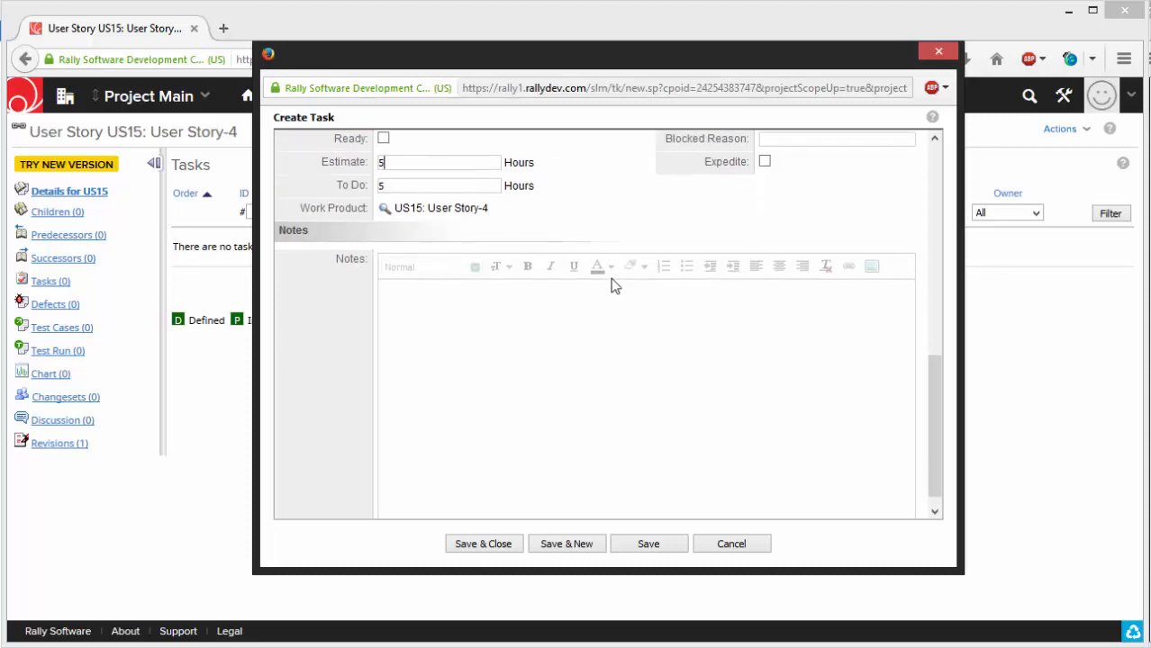
scroll(611, 285, up, 2)
scroll(610, 284, down, 2)
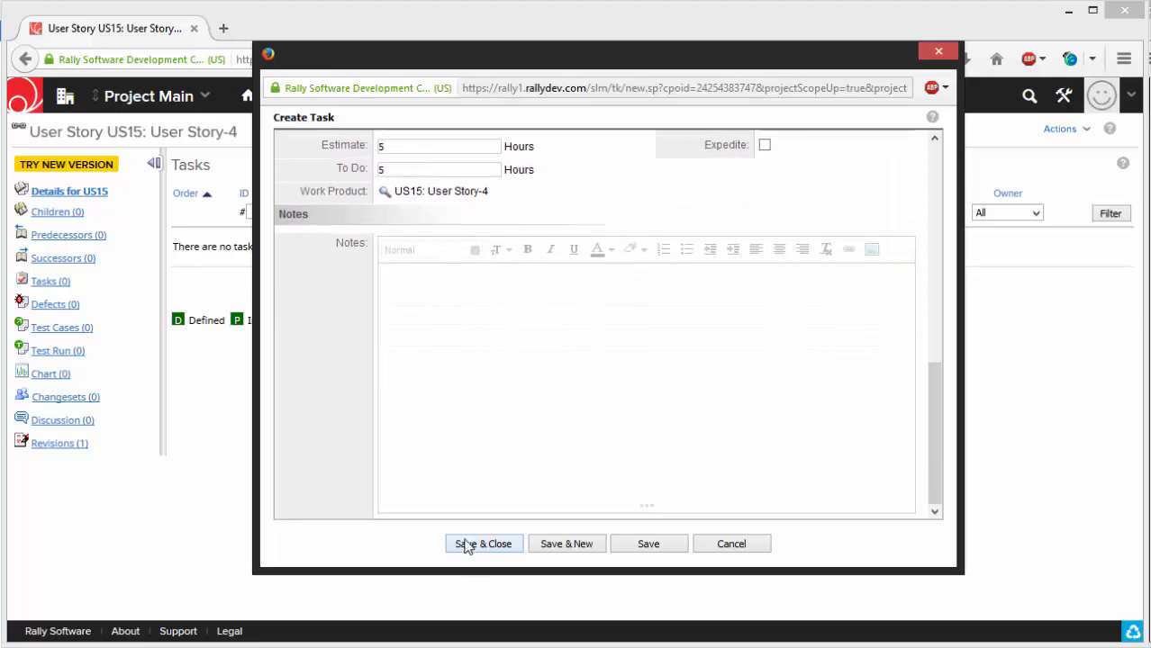
click(466, 545)
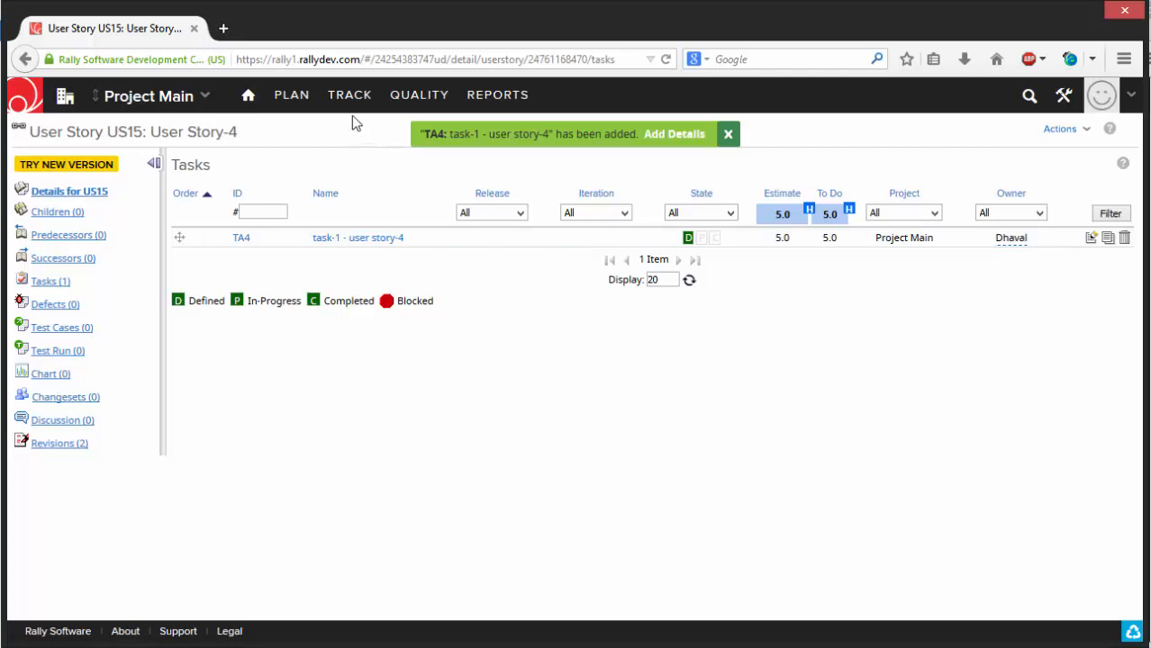
- Open User Story-4 from the User Stories list to view its details
mouse_move(300, 96)
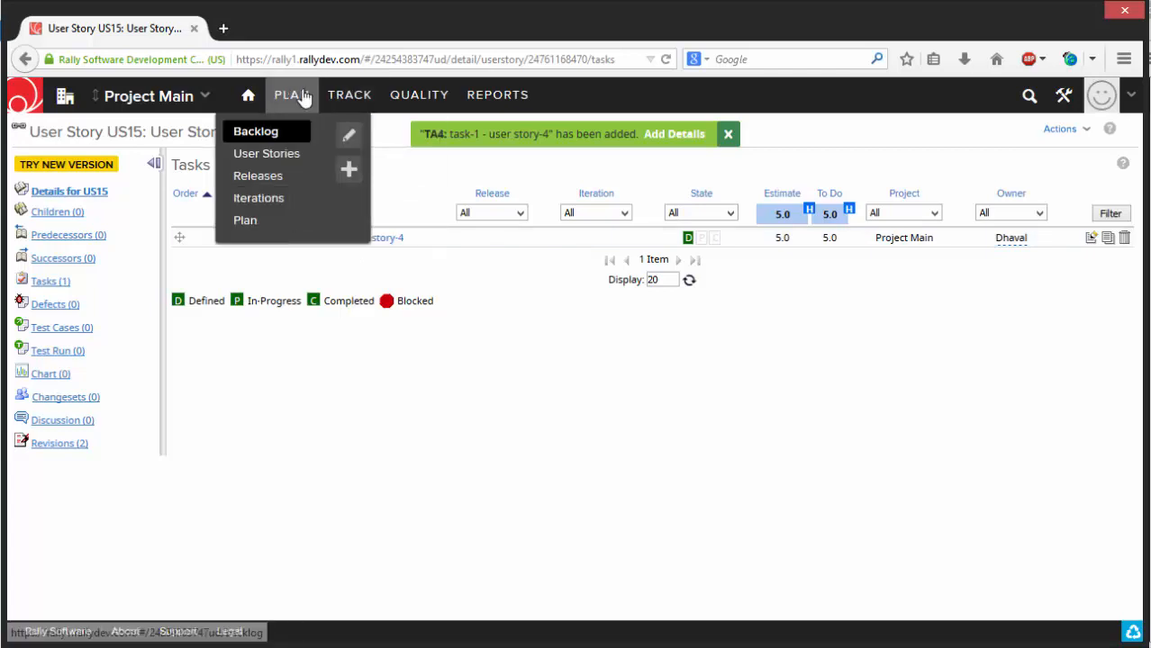
click(276, 158)
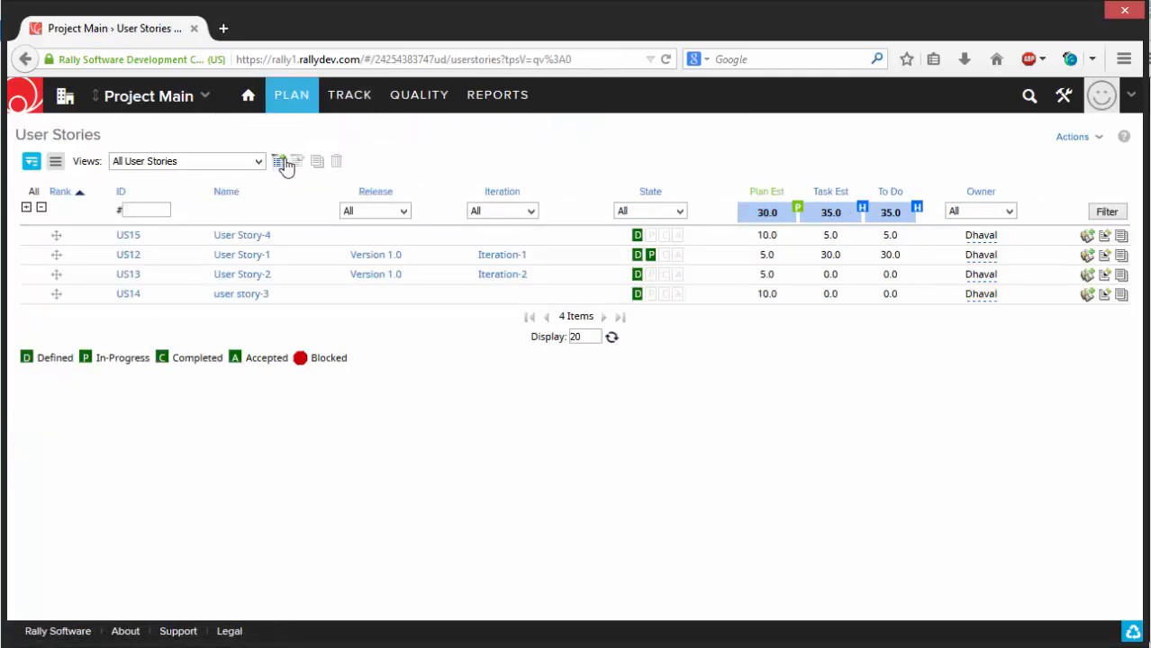
click(243, 236)
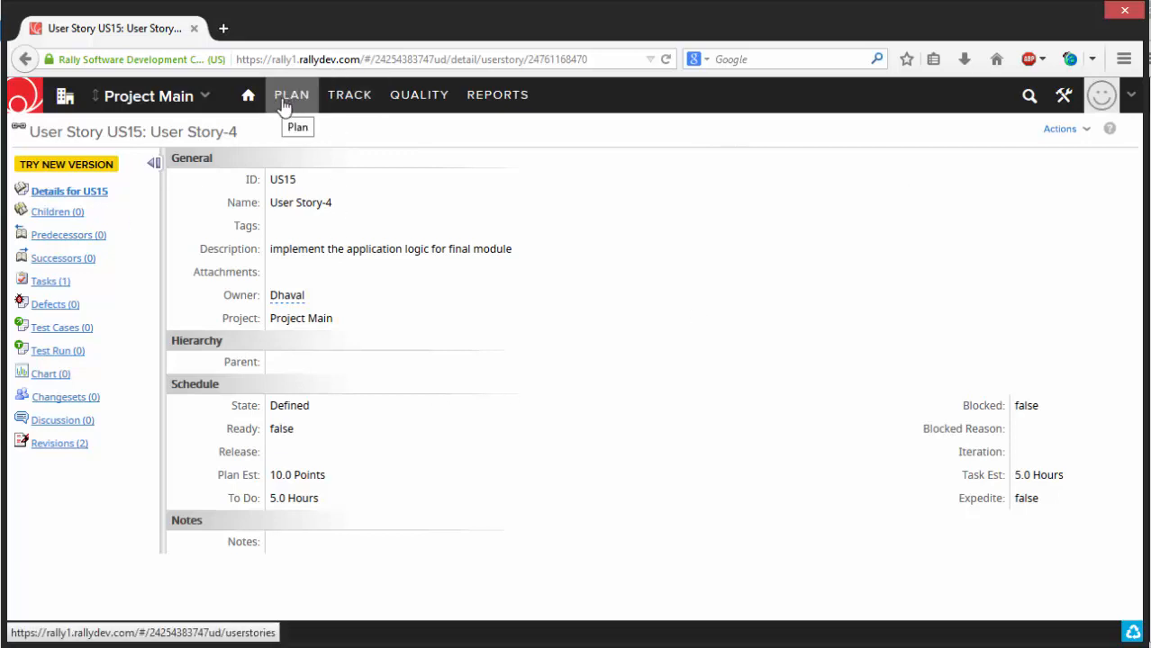
mouse_move(276, 108)
click(267, 154)
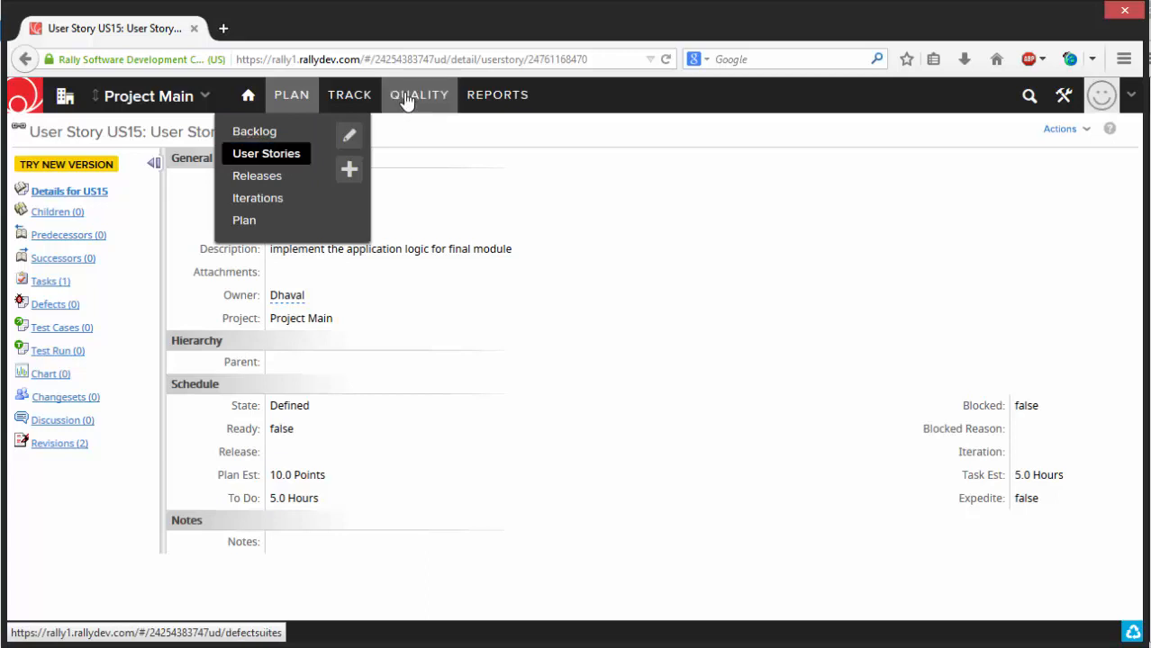
- Start a new defect named "defect-3" from the Defects page
mouse_move(408, 99)
click(387, 135)
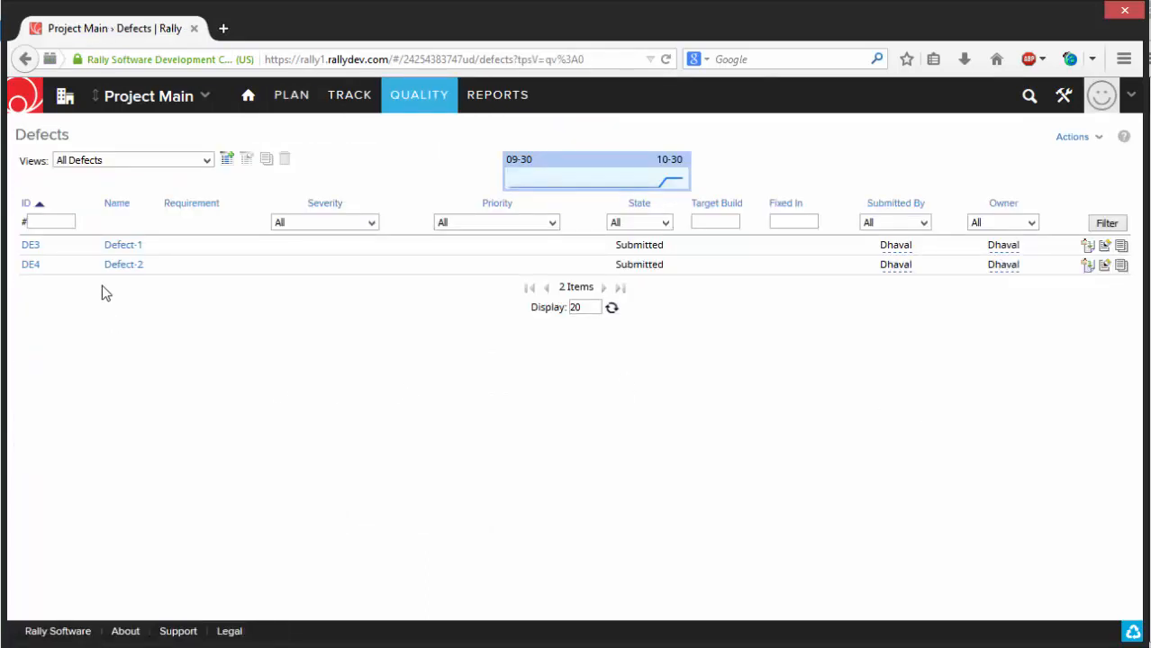
click(1072, 142)
click(1049, 162)
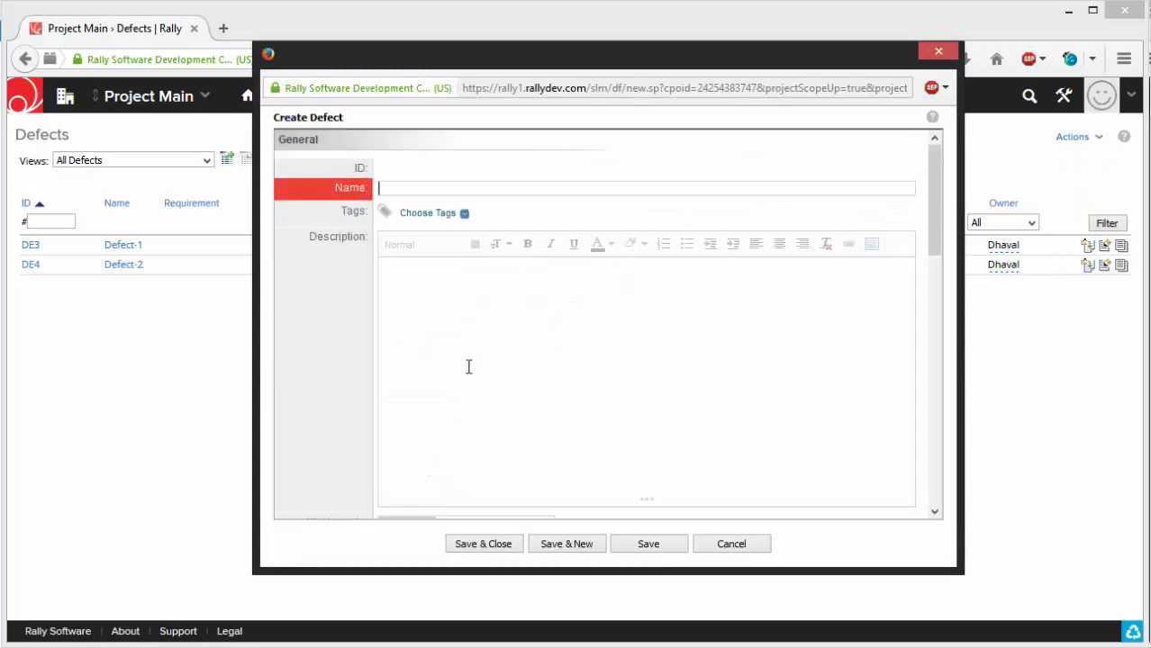
text(fect-3)
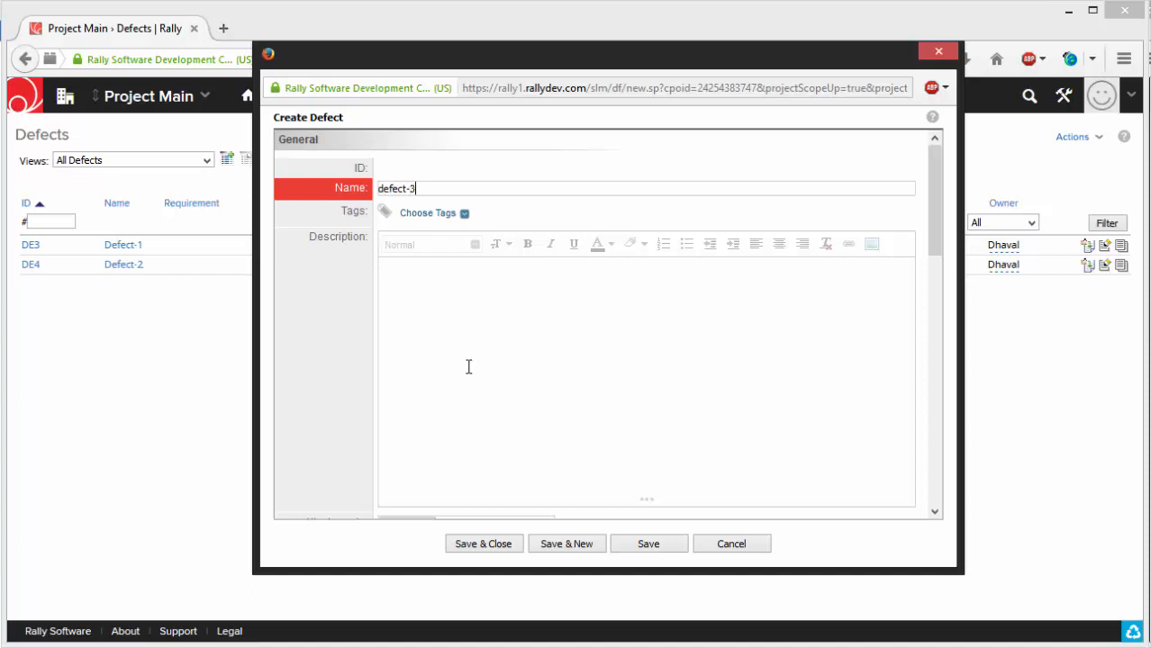
- Enter "resolve the UI issue on the login page" as the new defect's description
click(462, 360)
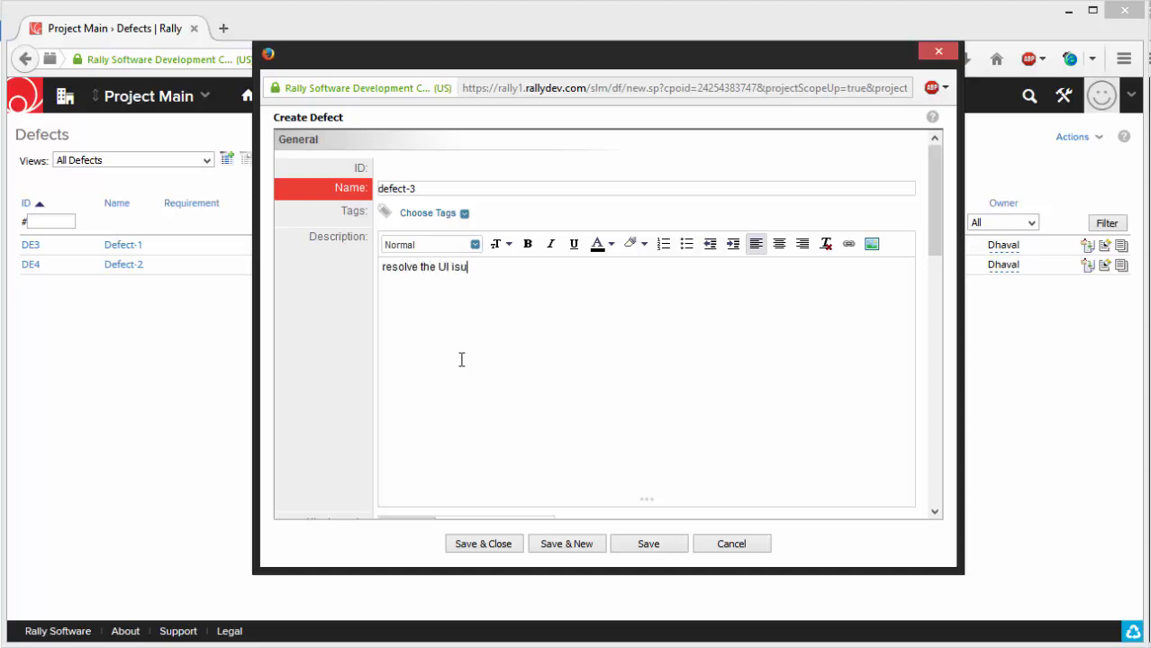
key(BackSpace)
text(sue on the login page)
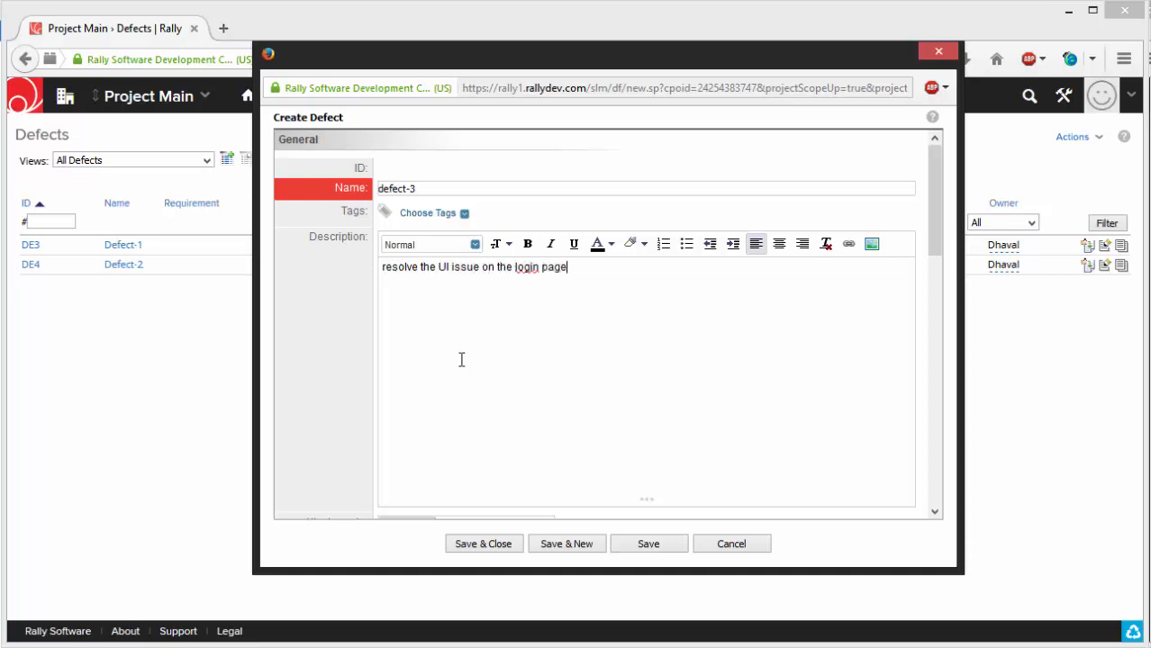
- Assign the new defect to the first person in the owner choices
scroll(541, 346, down, 5)
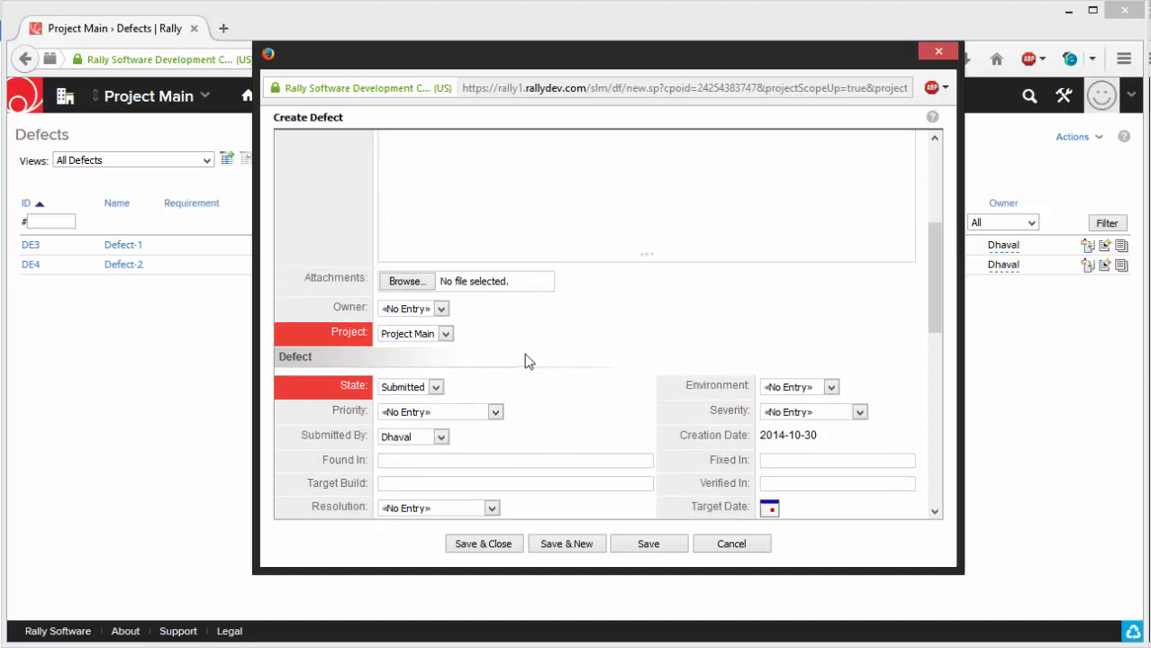
scroll(529, 360, down, 2)
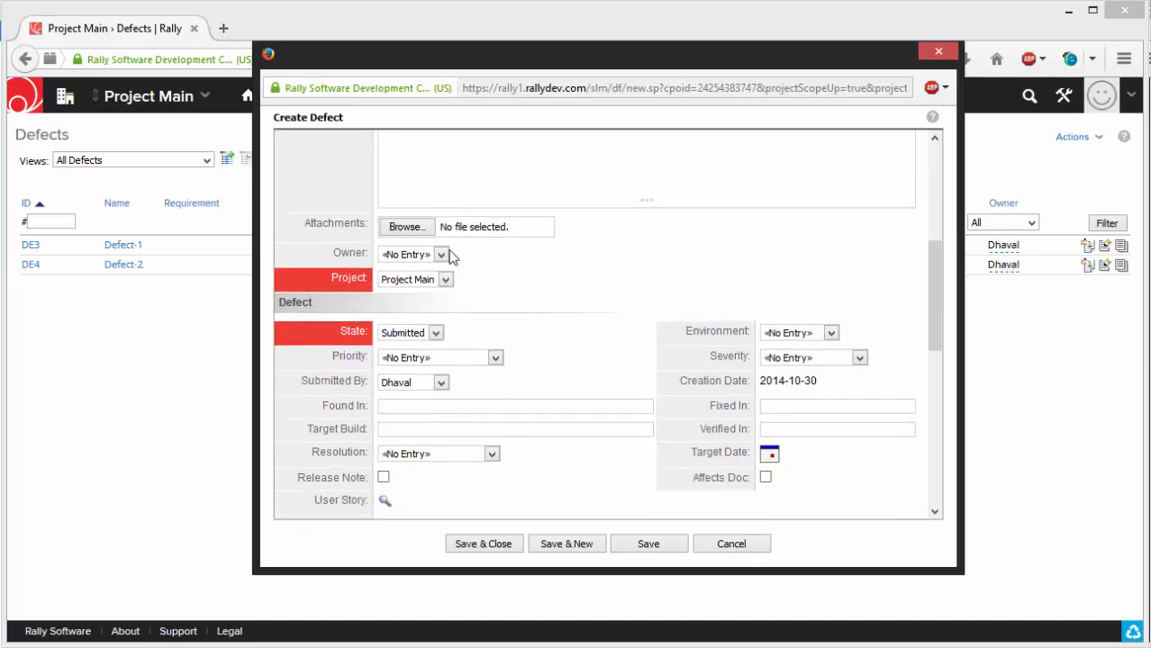
click(442, 256)
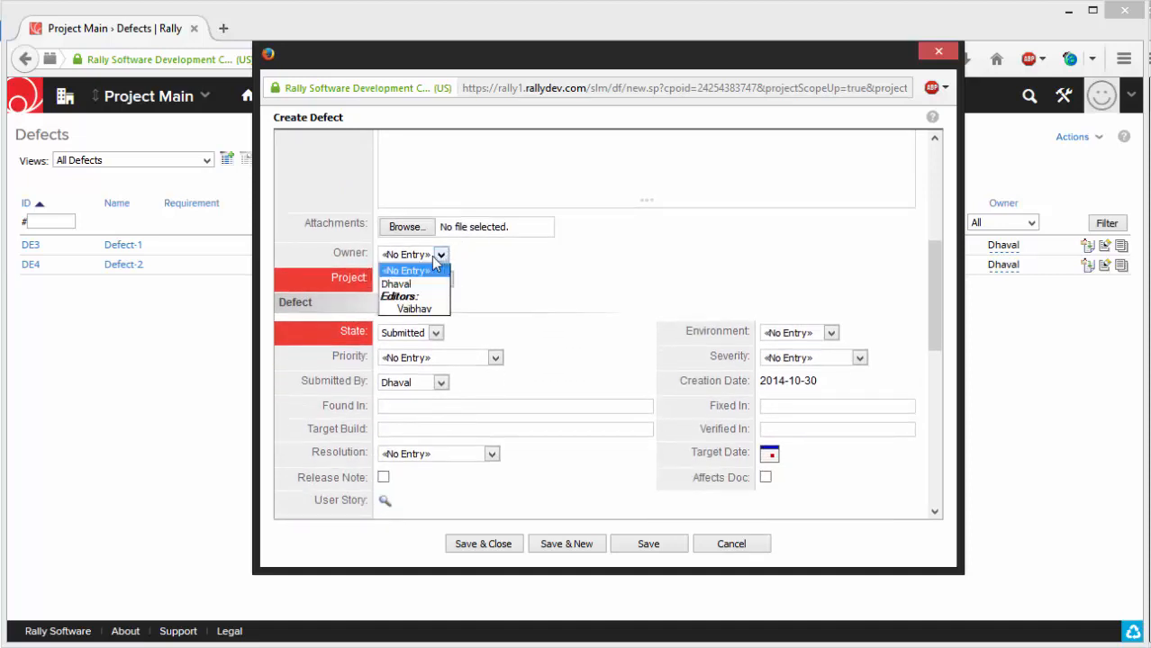
click(397, 284)
- Examine the new defect's priority and severity choices and its remaining defect and schedule fields
scroll(579, 296, down, 1)
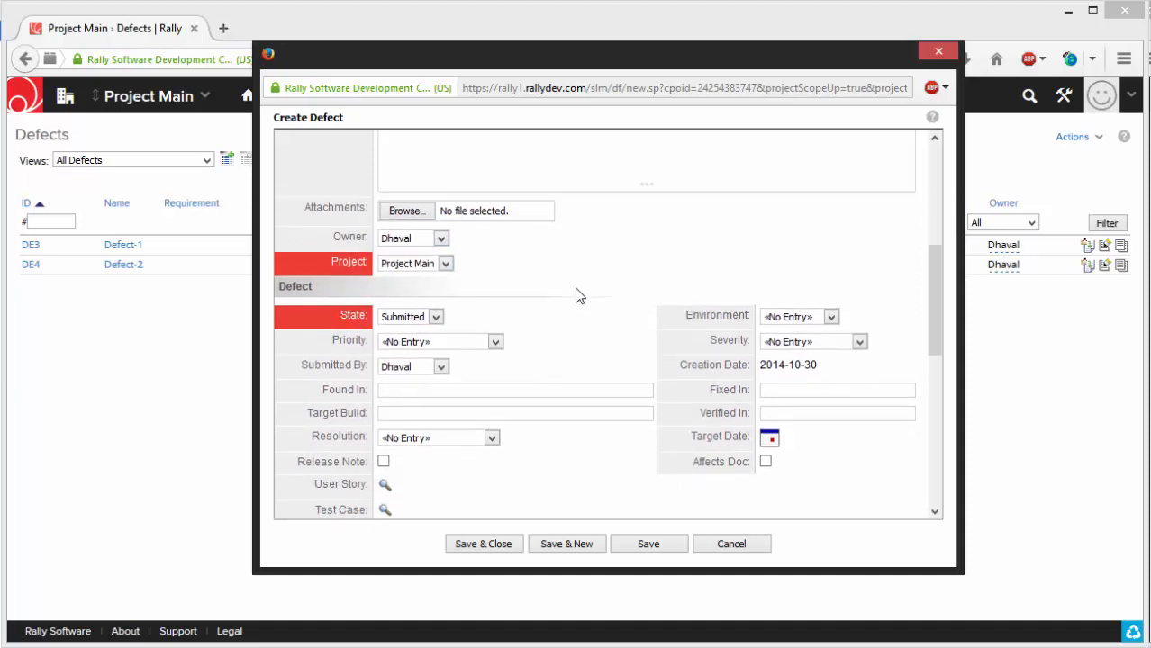
scroll(579, 296, down, 3)
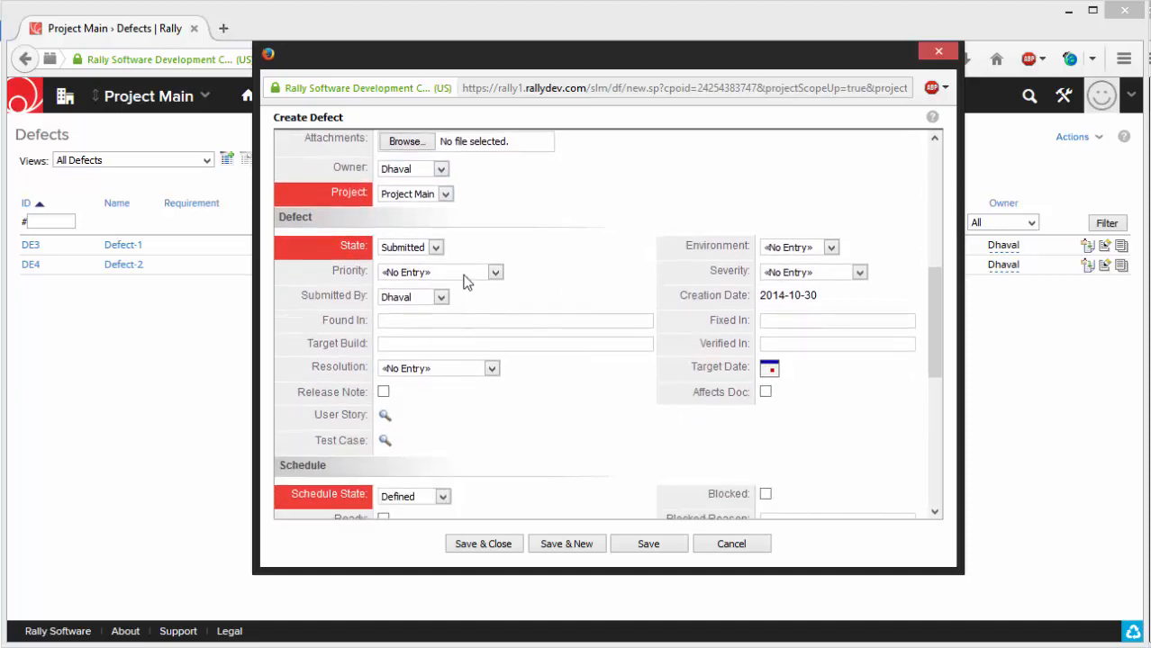
click(463, 273)
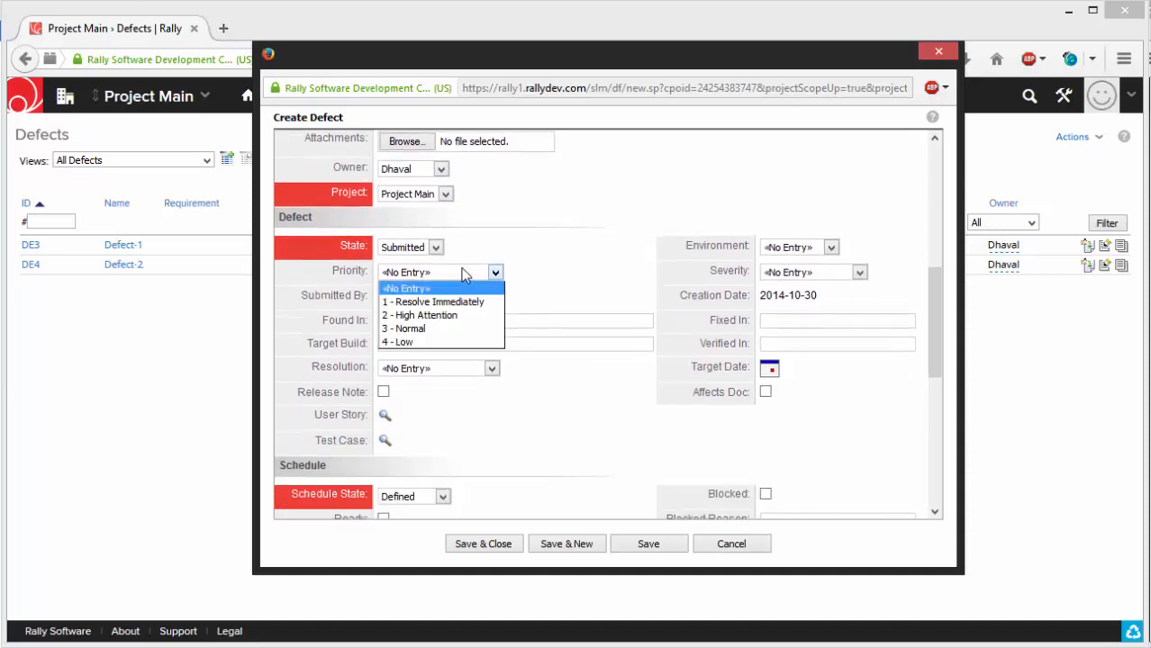
click(555, 288)
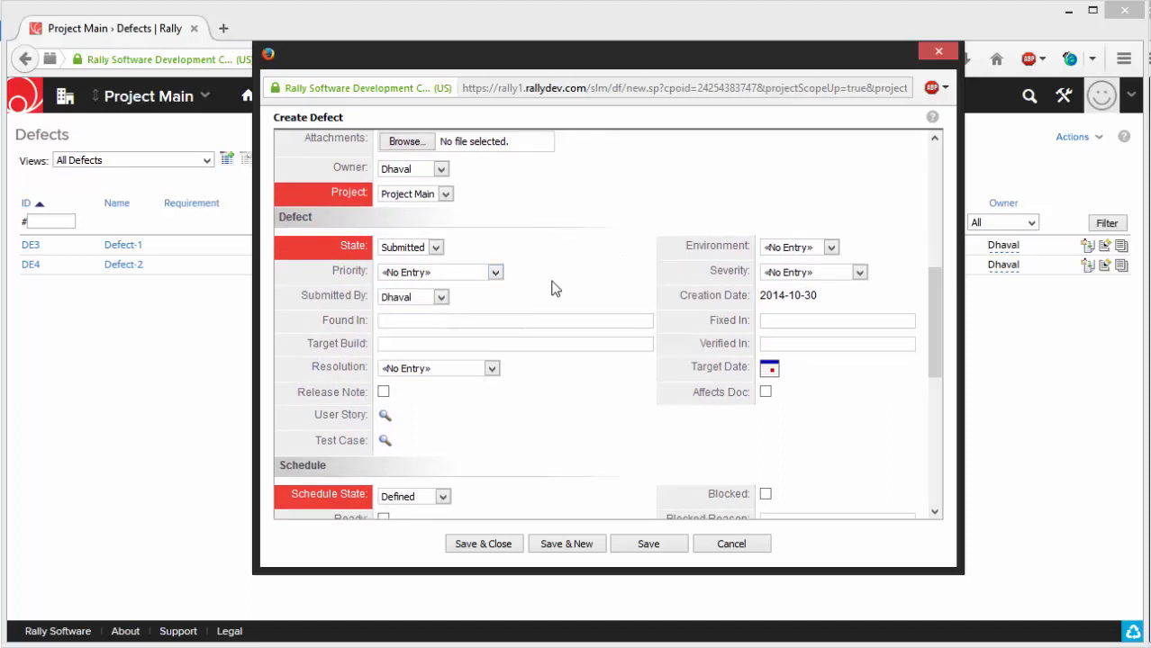
scroll(509, 322, down, 2)
click(860, 230)
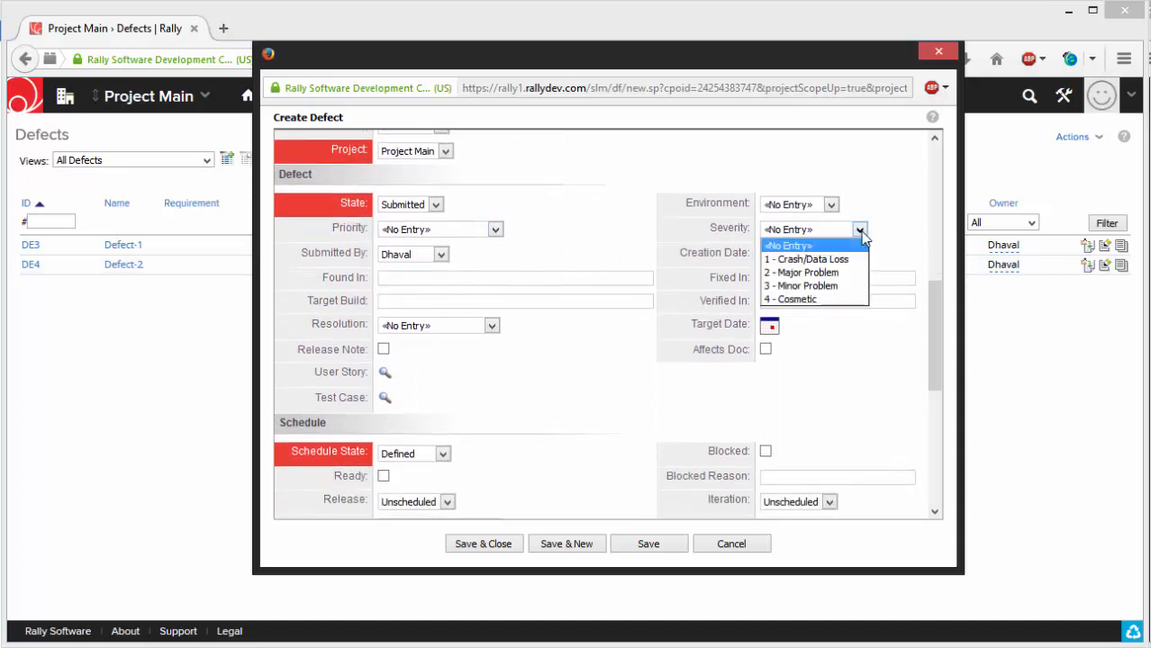
click(860, 231)
click(860, 231)
click(860, 231)
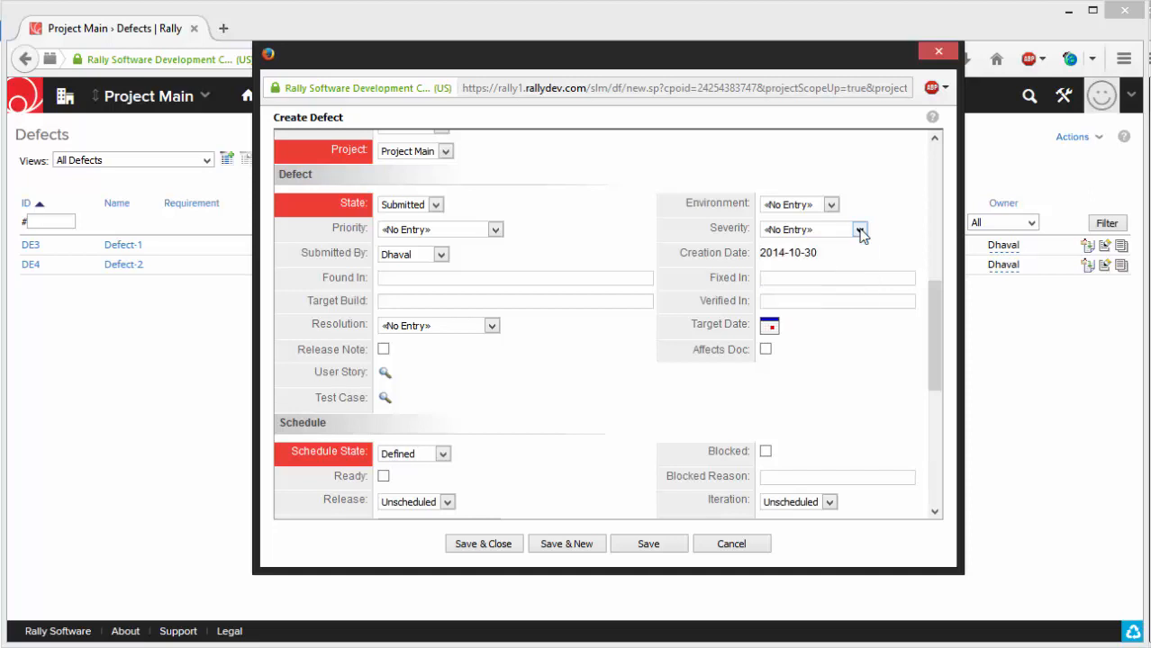
click(860, 231)
click(577, 256)
scroll(578, 256, down, 1)
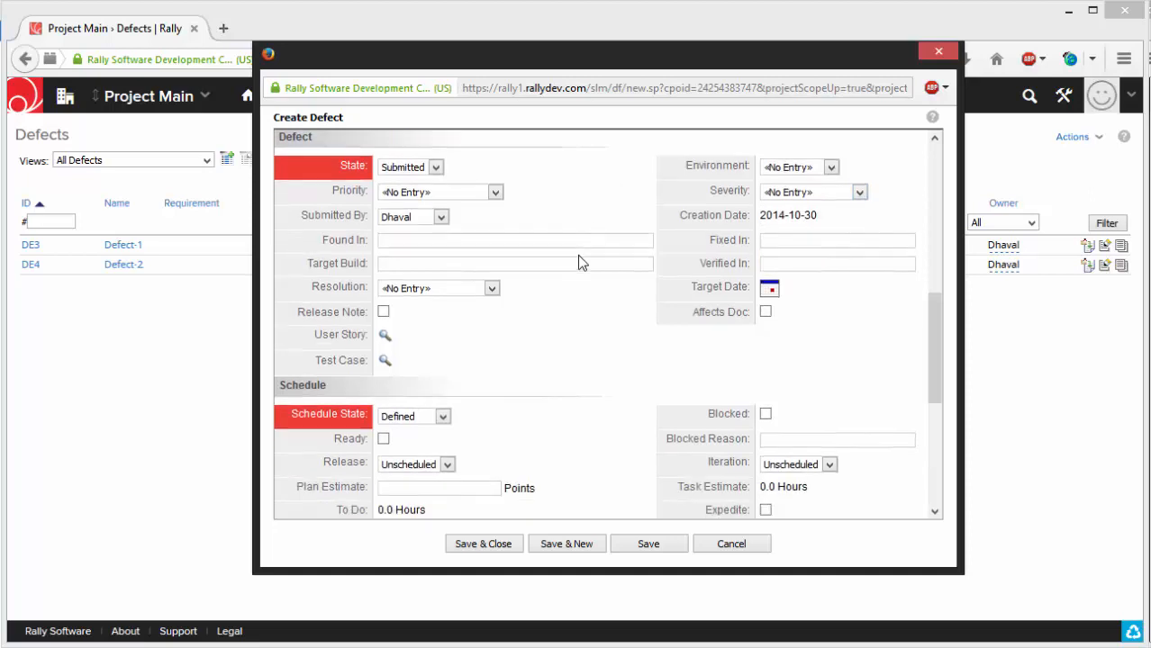
scroll(579, 254, down, 1)
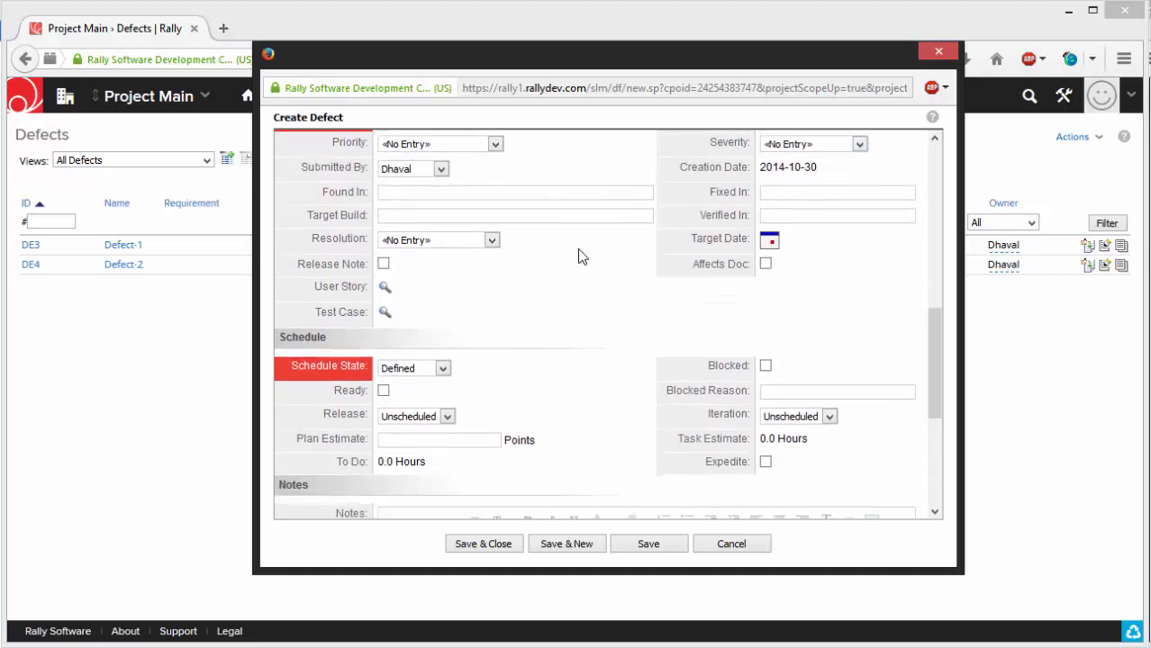
click(445, 217)
scroll(574, 287, down, 1)
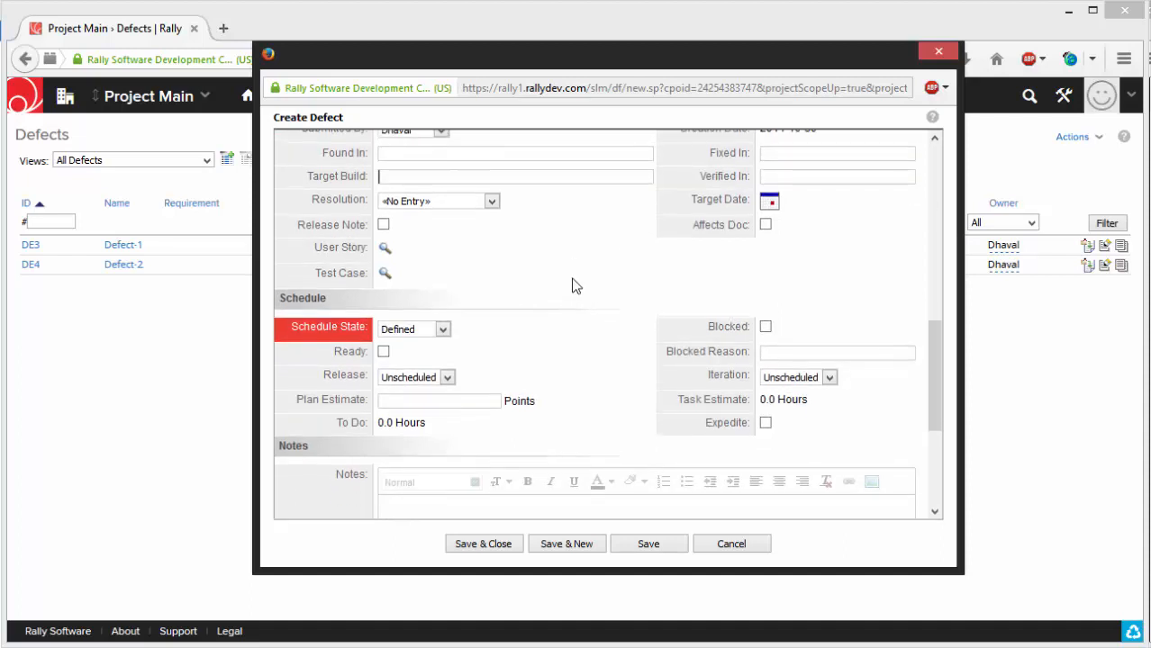
- Check the new defect's target date calendar and schedule fields without setting a date, and save and close the defect
scroll(573, 286, up, 1)
click(769, 241)
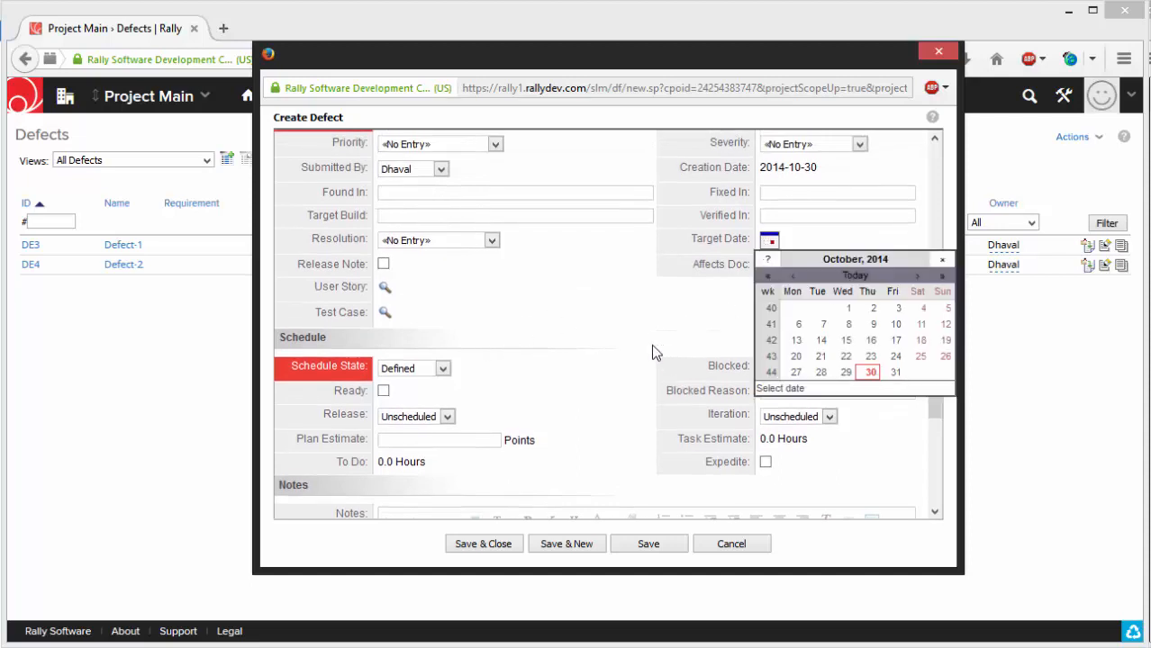
click(529, 315)
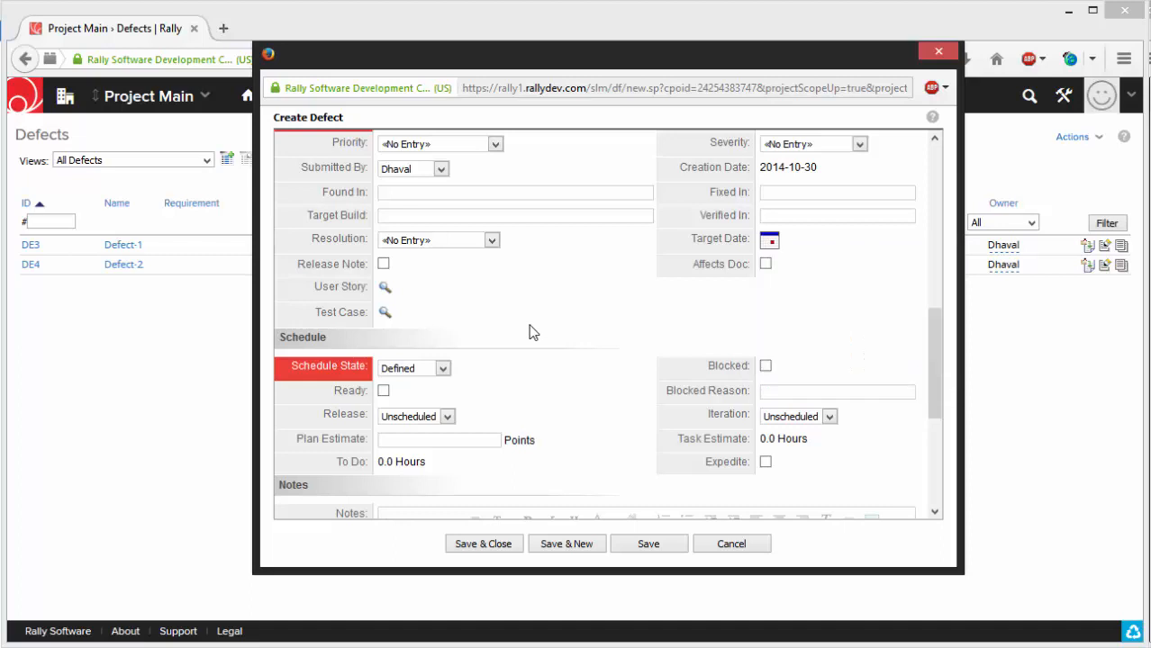
scroll(532, 332, down, 2)
scroll(487, 324, down, 2)
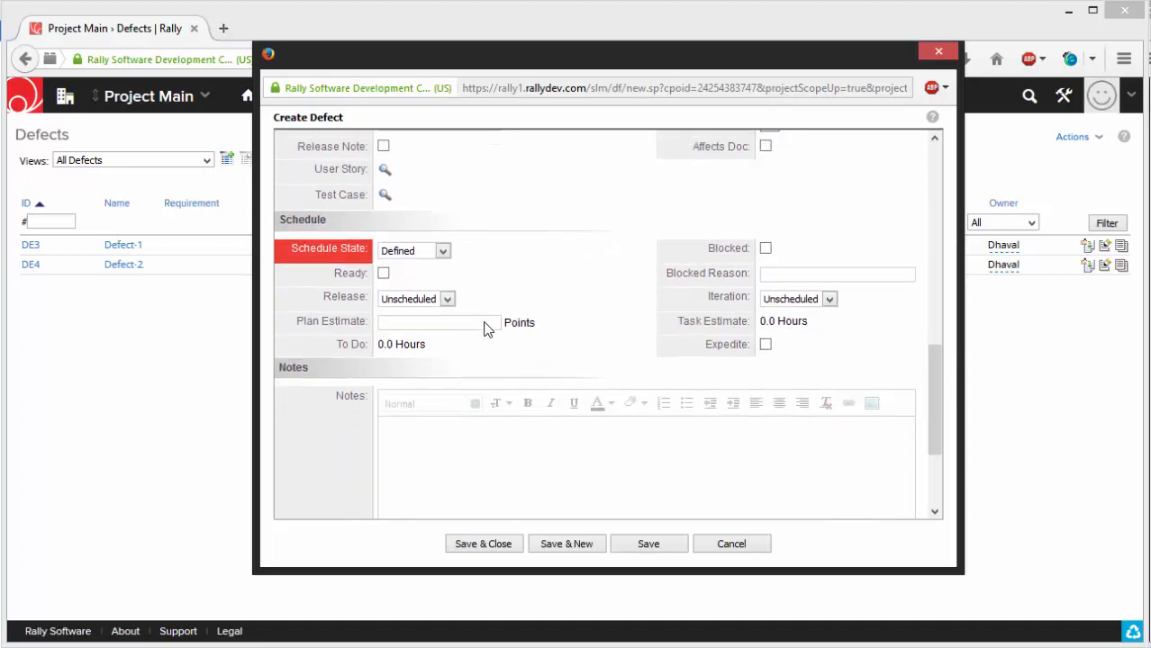
click(486, 544)
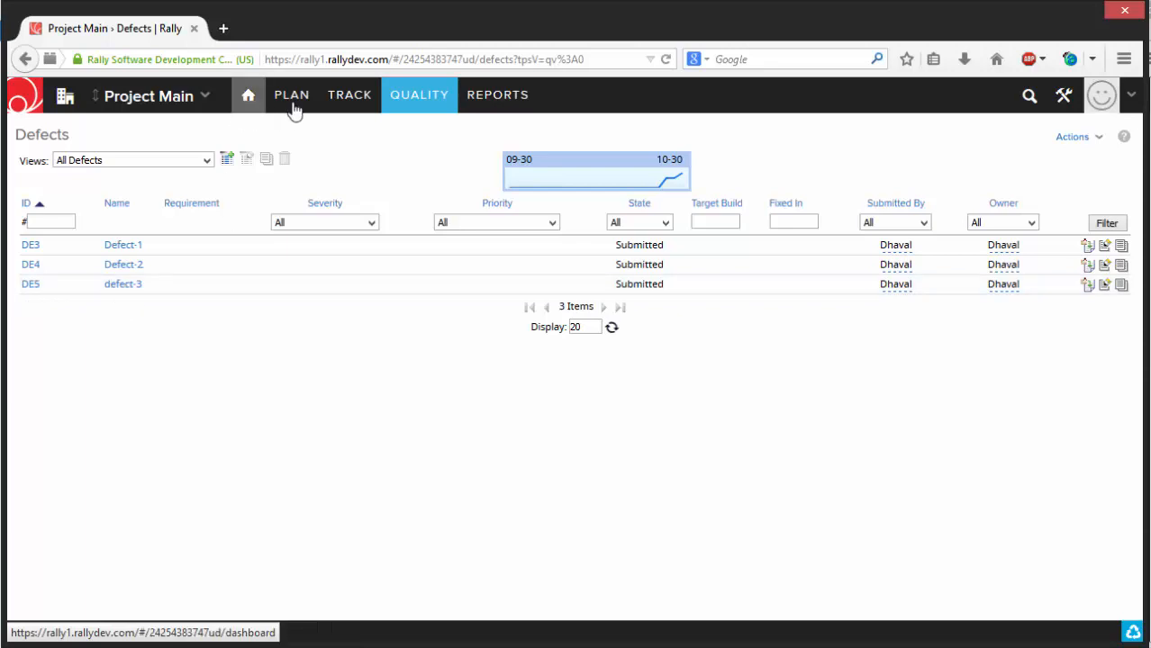
- Open the details of defect-3 from the project backlog
mouse_move(300, 105)
click(270, 134)
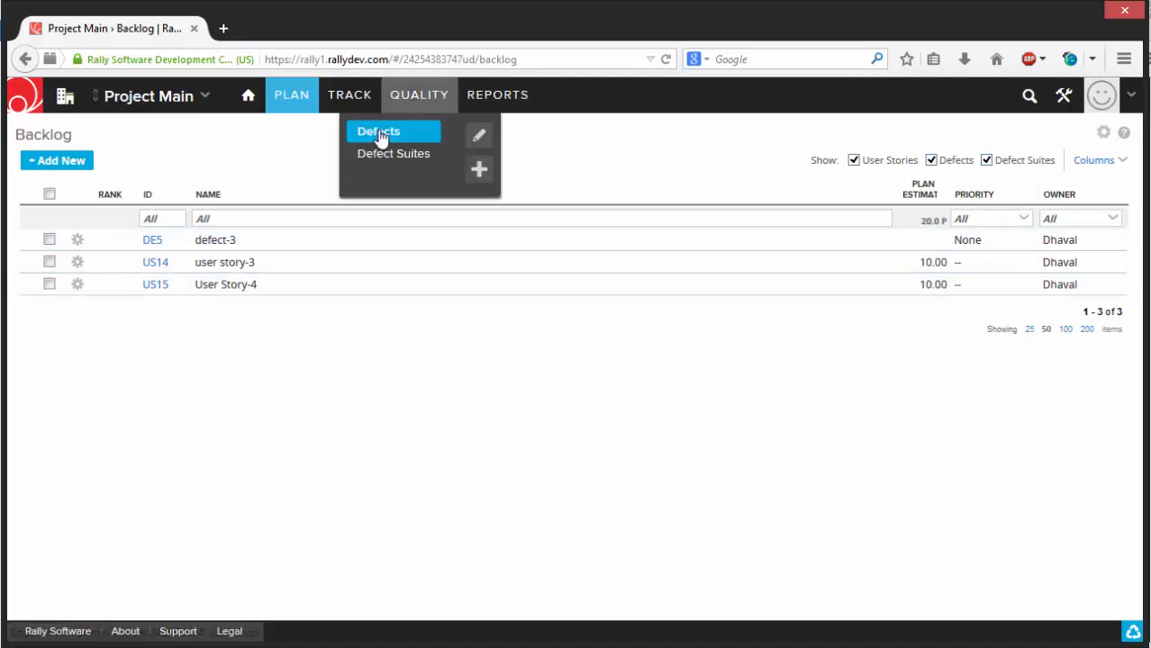
click(151, 241)
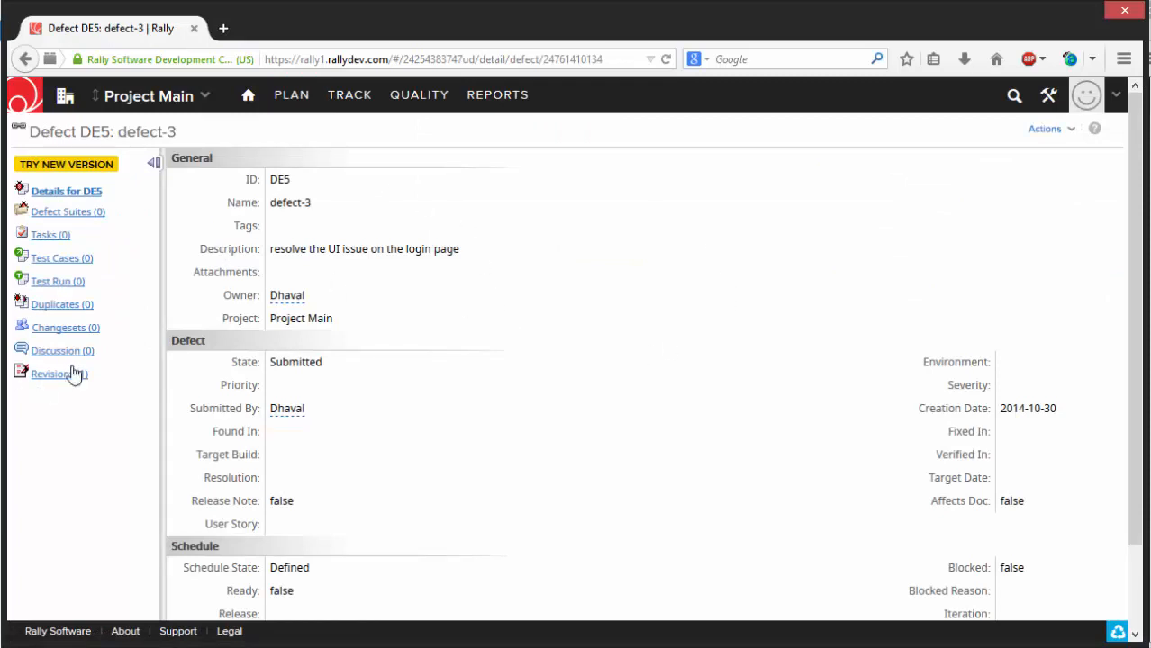
- Start a new test case for defect-3 from the defect's Test Cases page
click(47, 260)
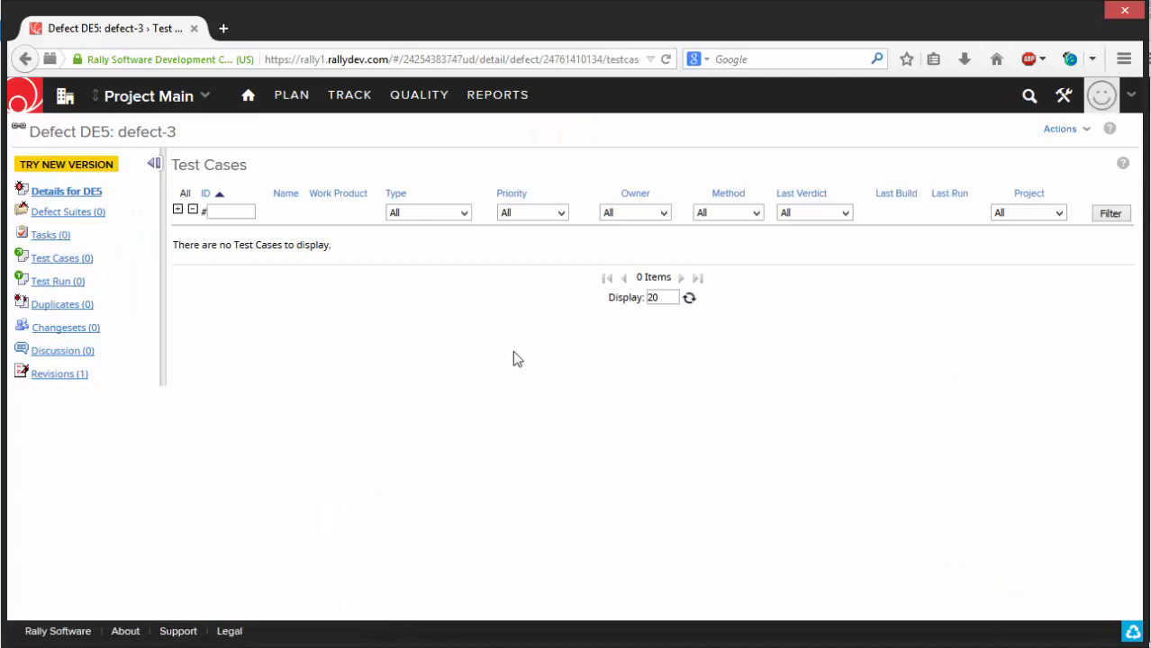
click(1059, 131)
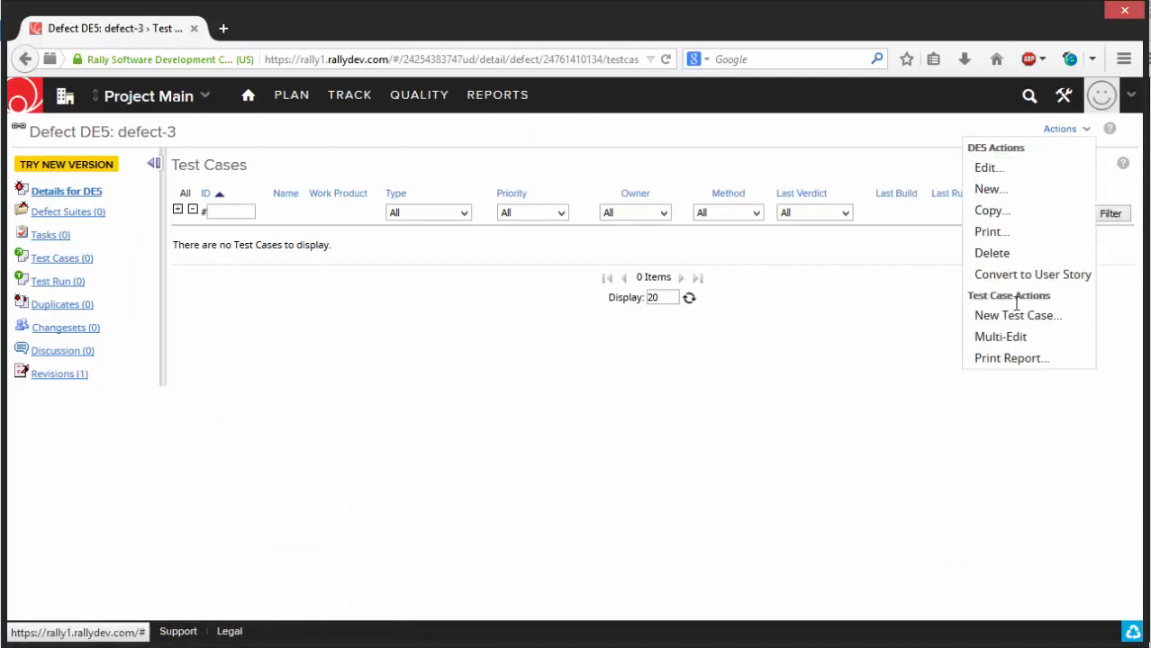
click(996, 323)
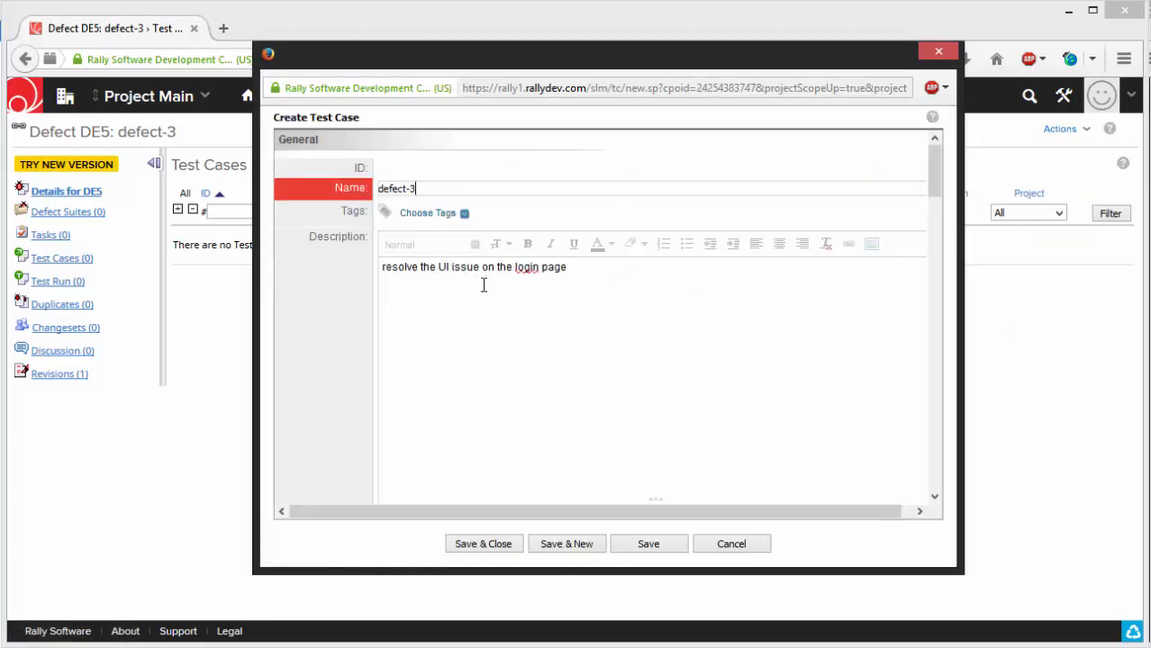
- Enter "1) input - 1" as the first validation input in the new test case's steps
scroll(484, 283, down, 5)
scroll(489, 286, down, 3)
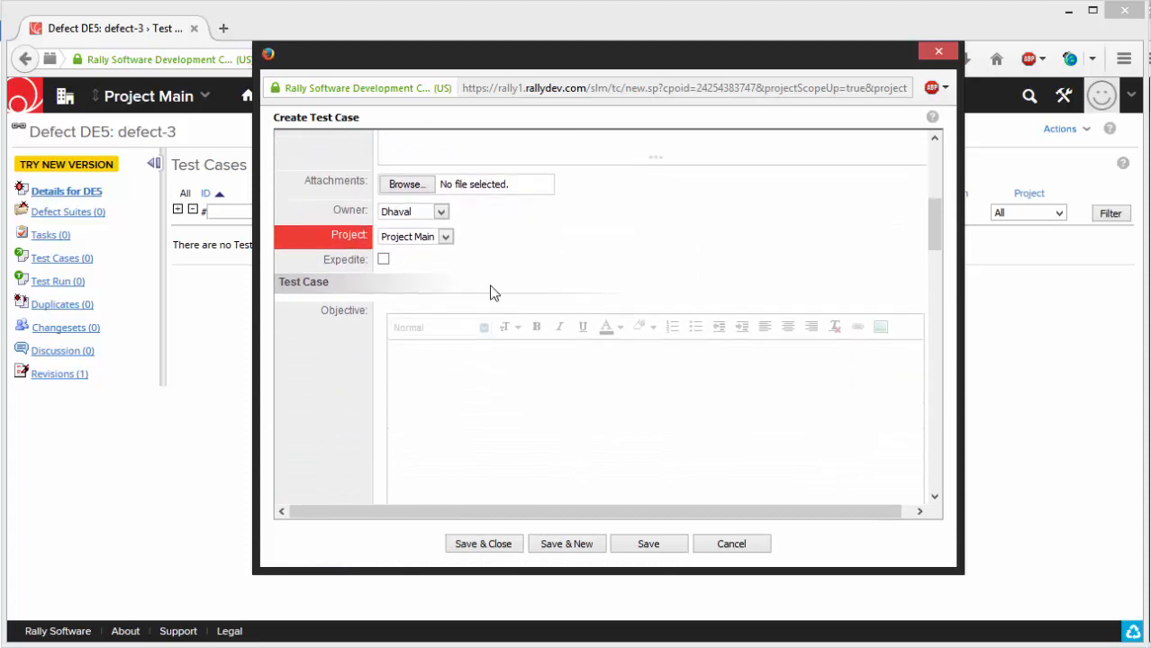
scroll(493, 292, up, 2)
scroll(493, 288, up, 5)
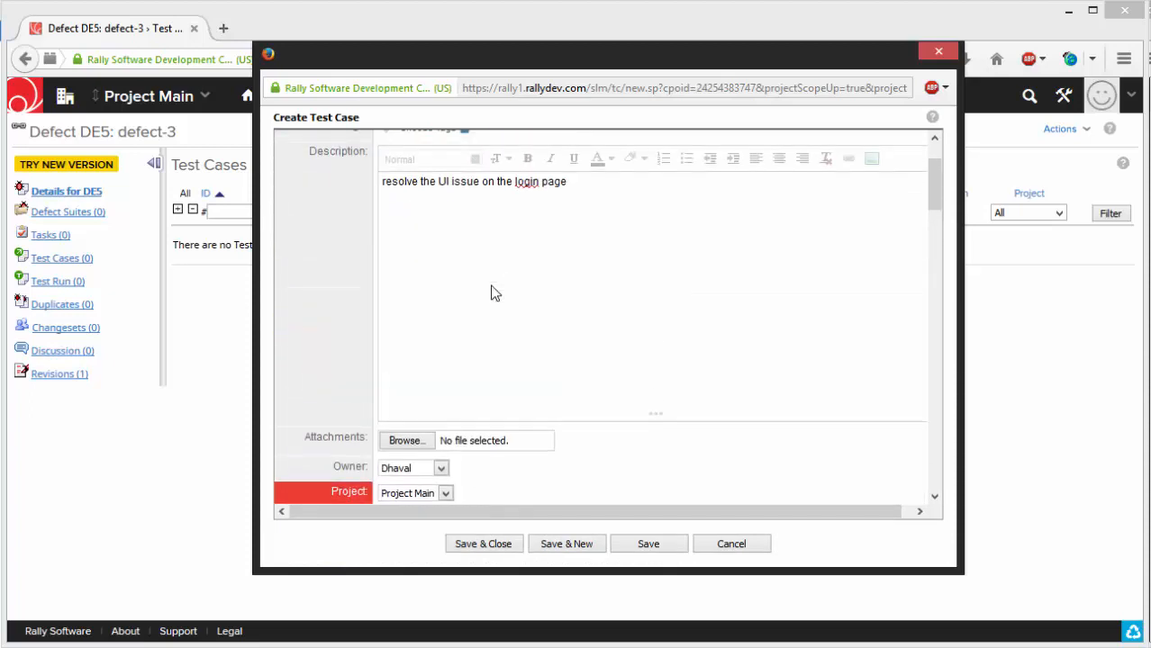
scroll(493, 289, down, 10)
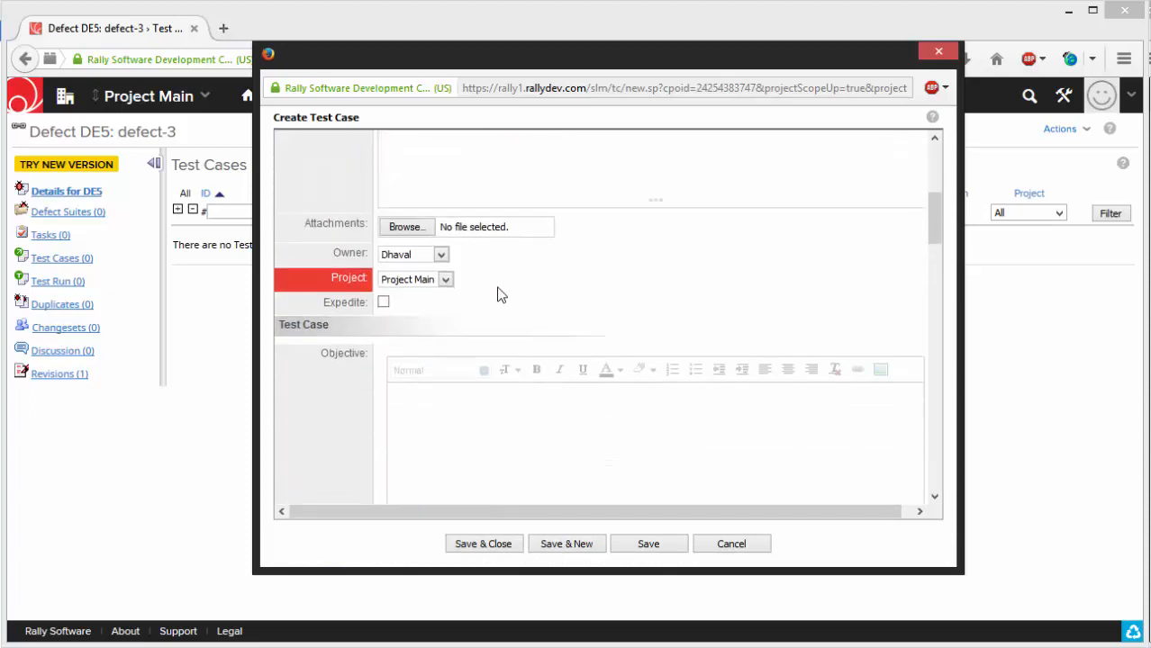
scroll(502, 296, down, 8)
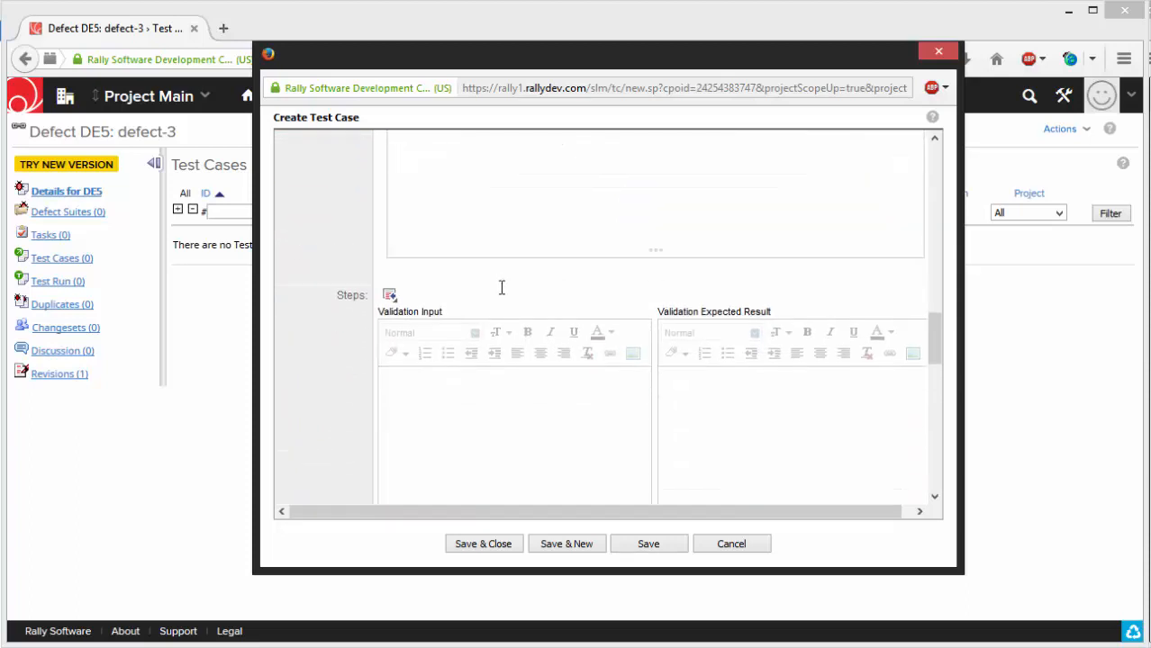
click(493, 305)
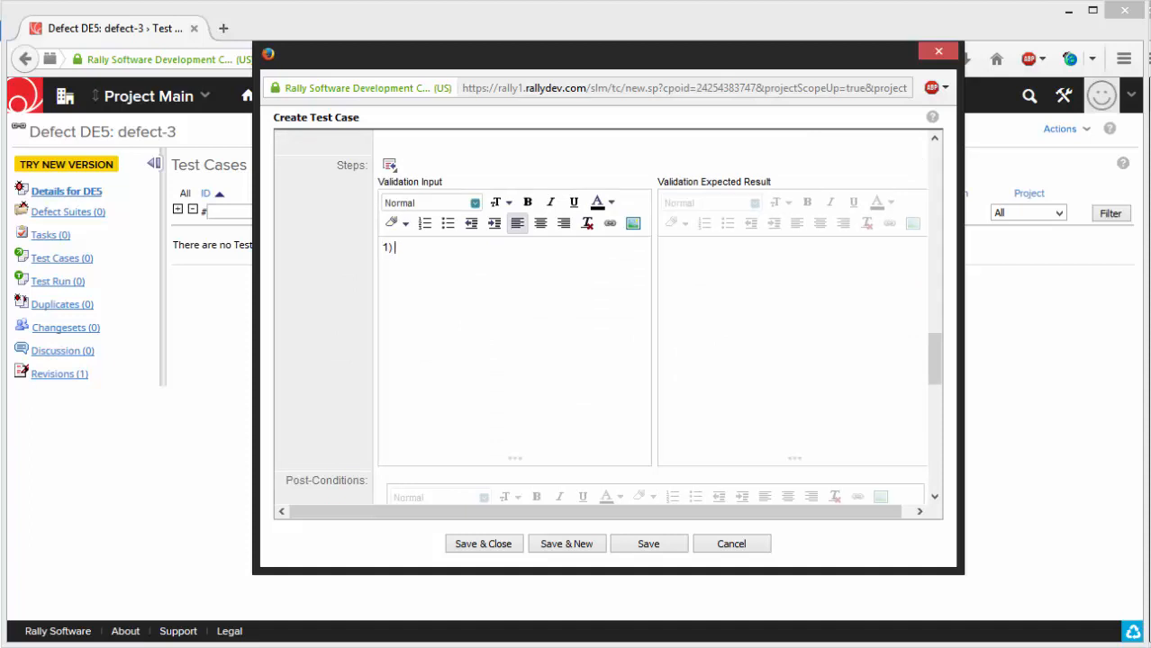
text(1) ipn)
key(BackSpace)
key(BackSpace)
key(BackSpace)
key(Tab)
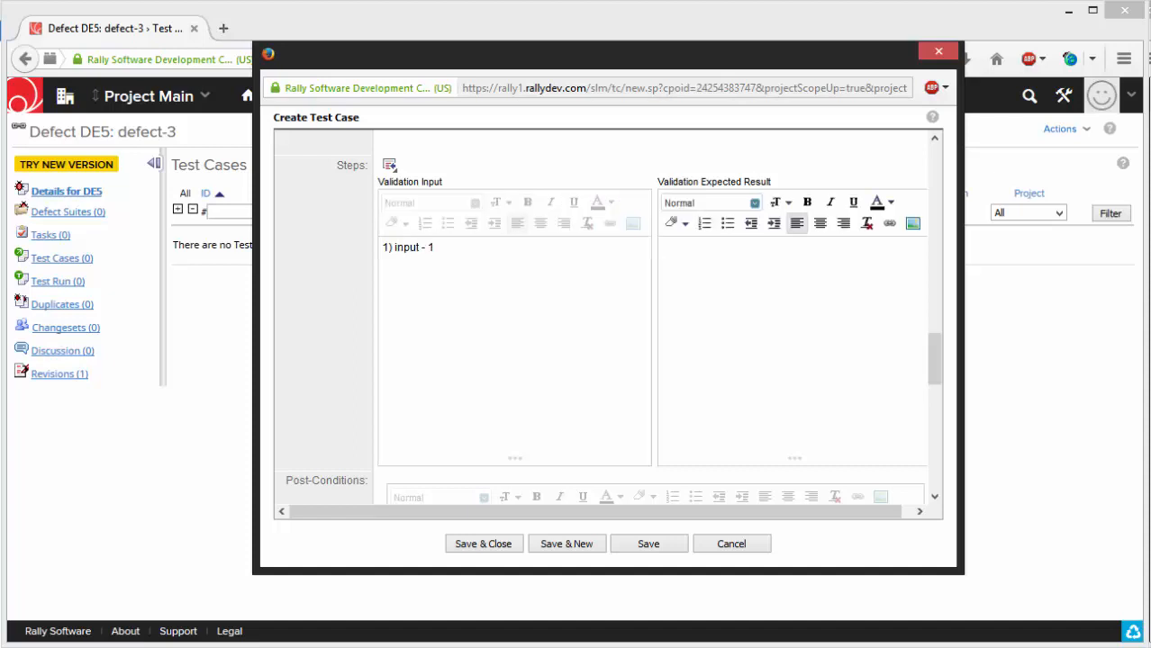
- Enter "1) expected output - 1" as the first validation expected result in the test case's steps
text(1) expected output - 1)
- Add a second line "2) step -2 input -2" to the test case's validation input
click(507, 358)
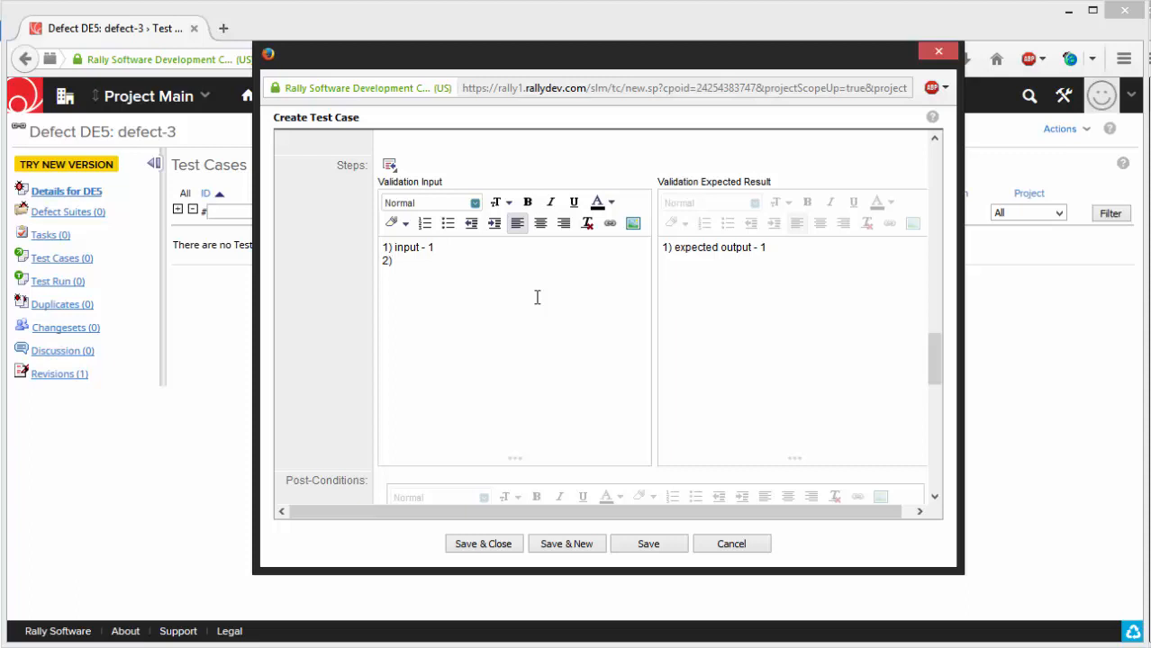
text(tep)
text( -2 pi)
text(nput -2)
key(Tab)
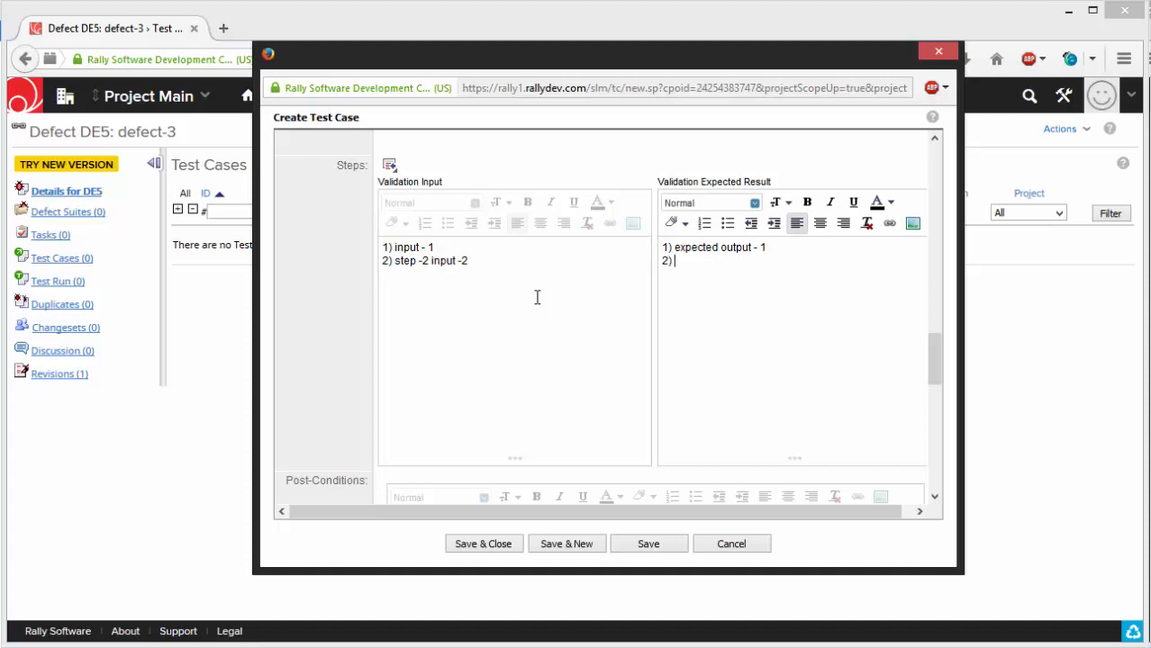
- Add a second line "2) expected output -2" to the test case's validation expected result
text(expected output -)
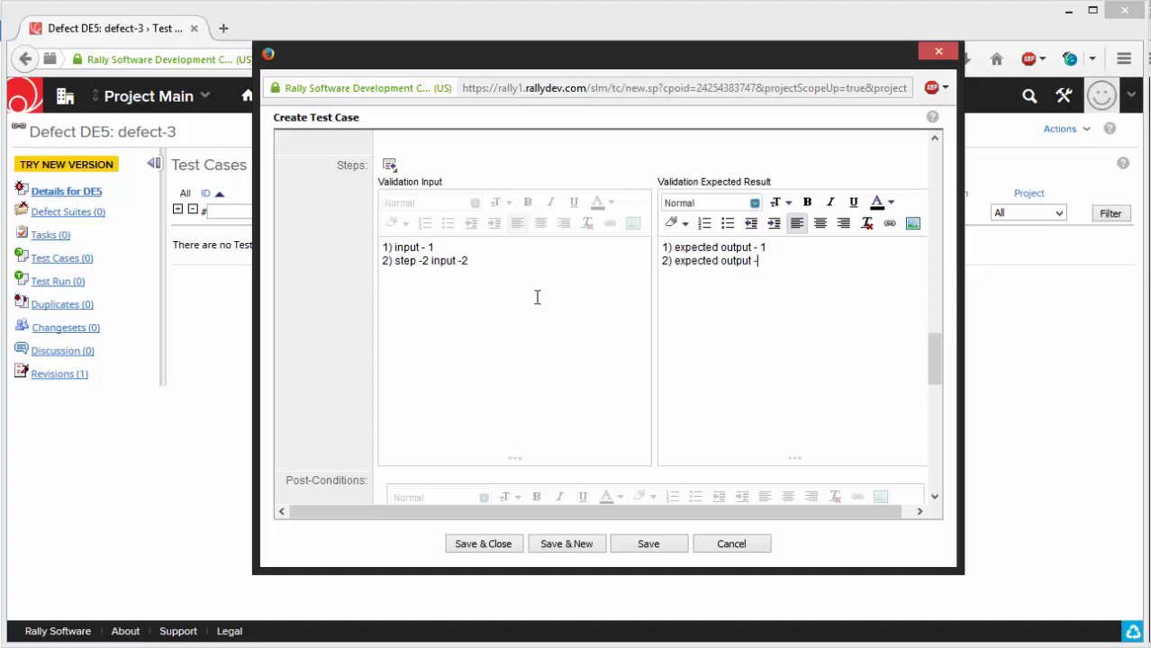
text(2)
- Review the test case's entered steps and remaining fields, and save and close the test case
scroll(532, 374, down, 2)
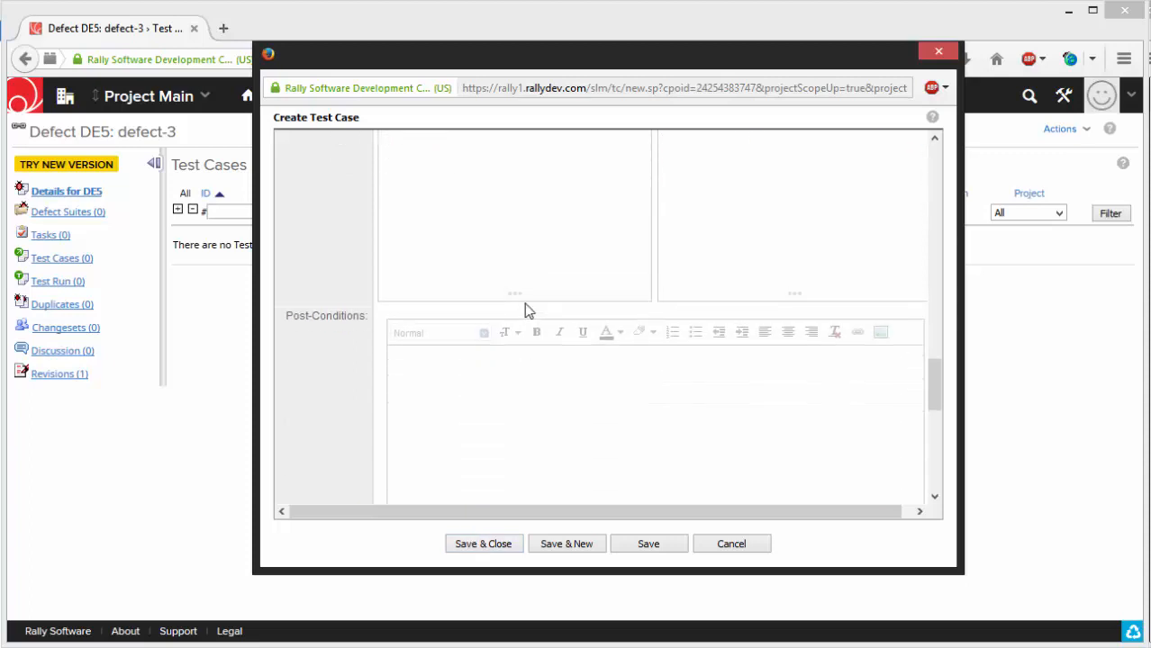
scroll(527, 308, up, 2)
scroll(561, 310, down, 1)
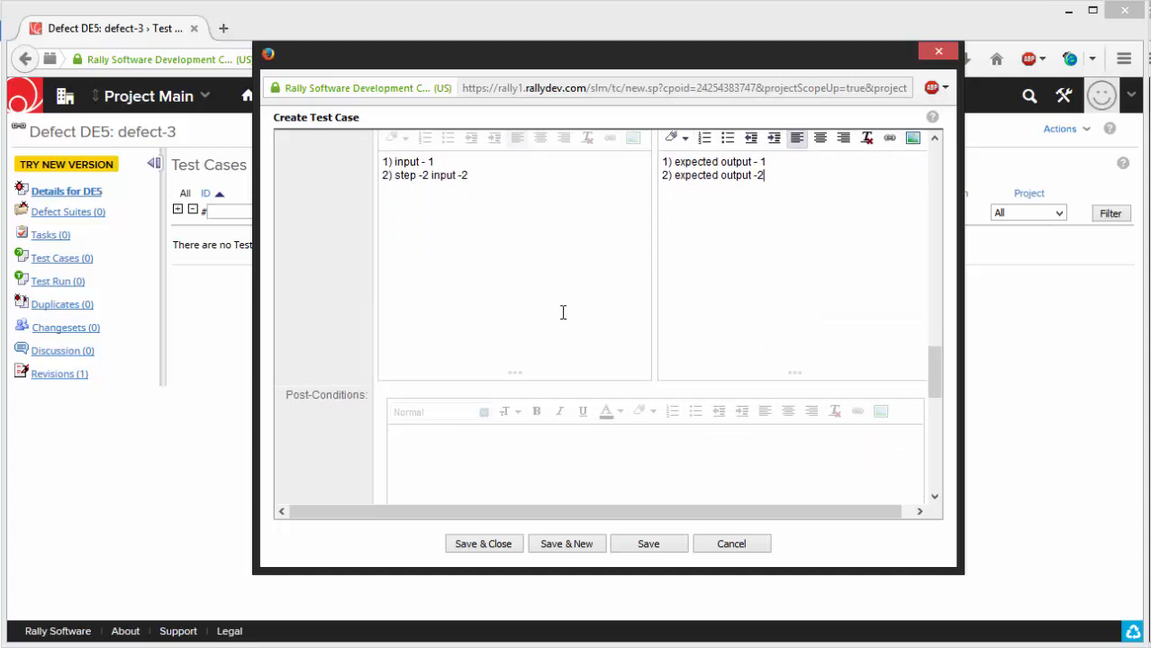
scroll(563, 313, down, 3)
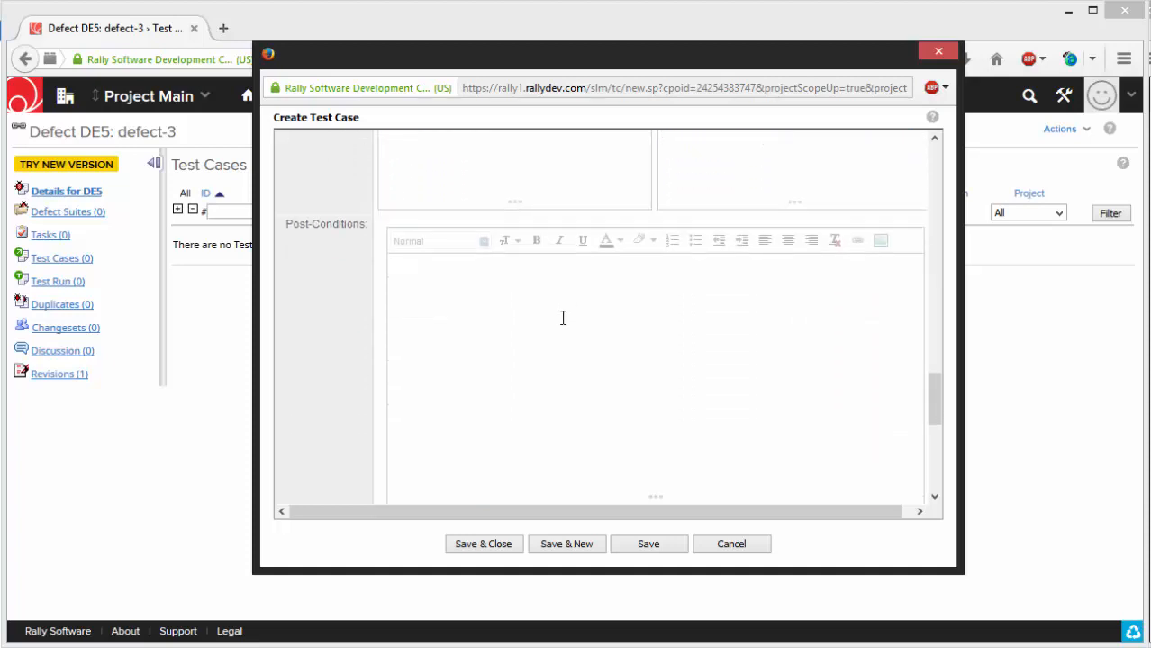
click(484, 544)
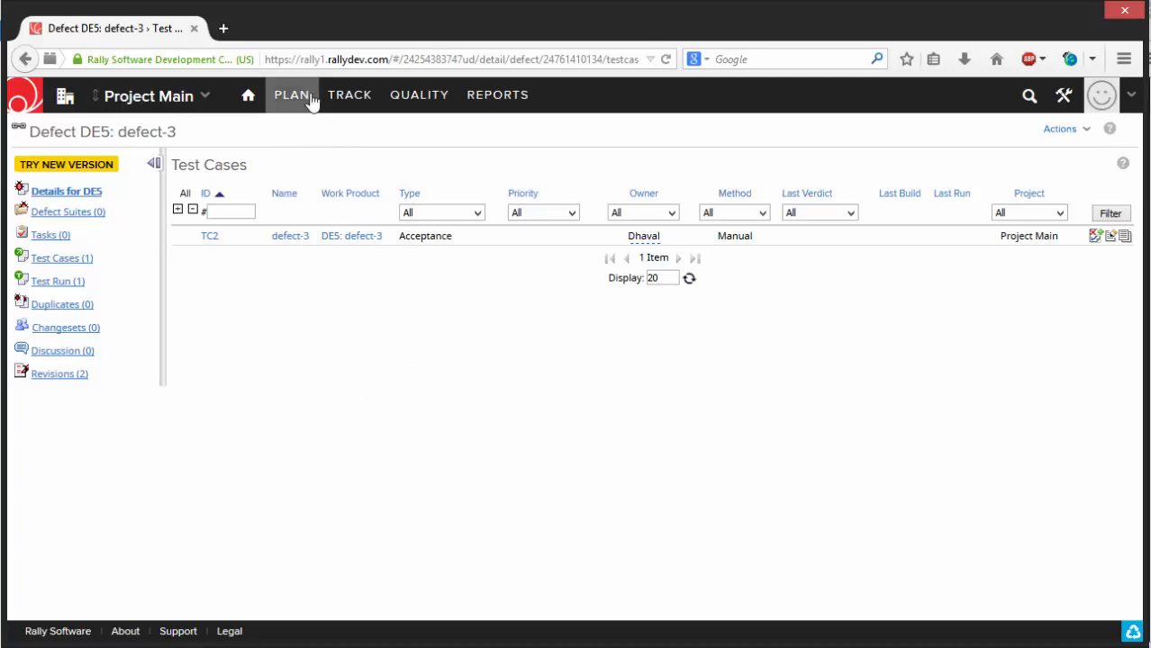
- Open the project's Releases page and start creating a new release
mouse_move(304, 101)
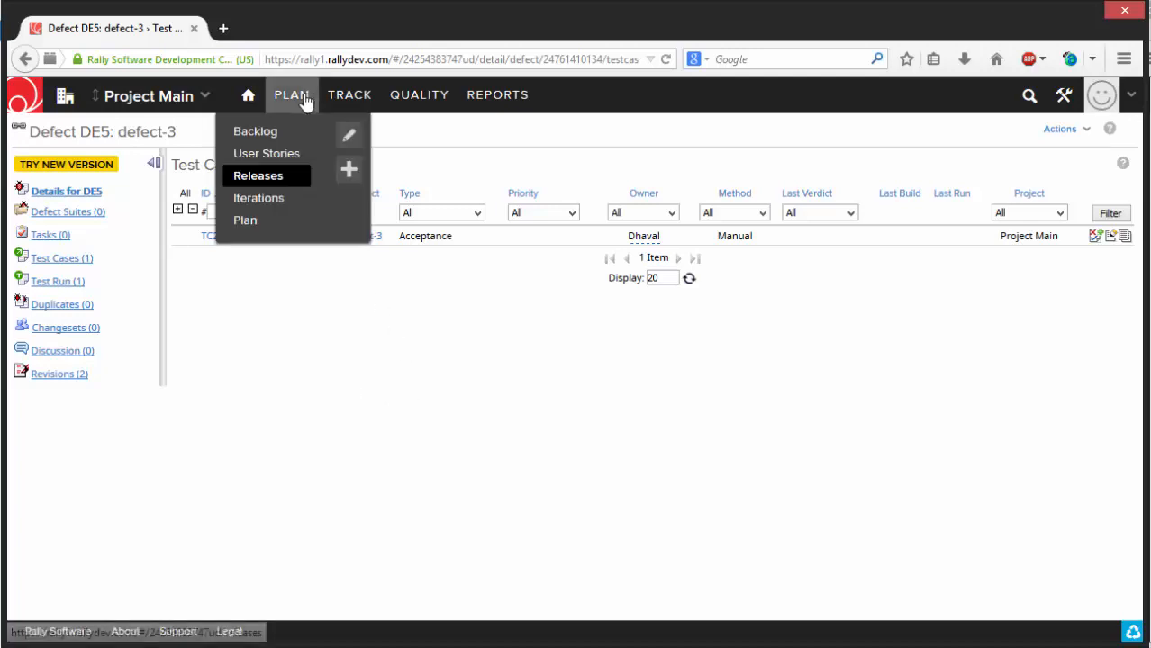
click(276, 185)
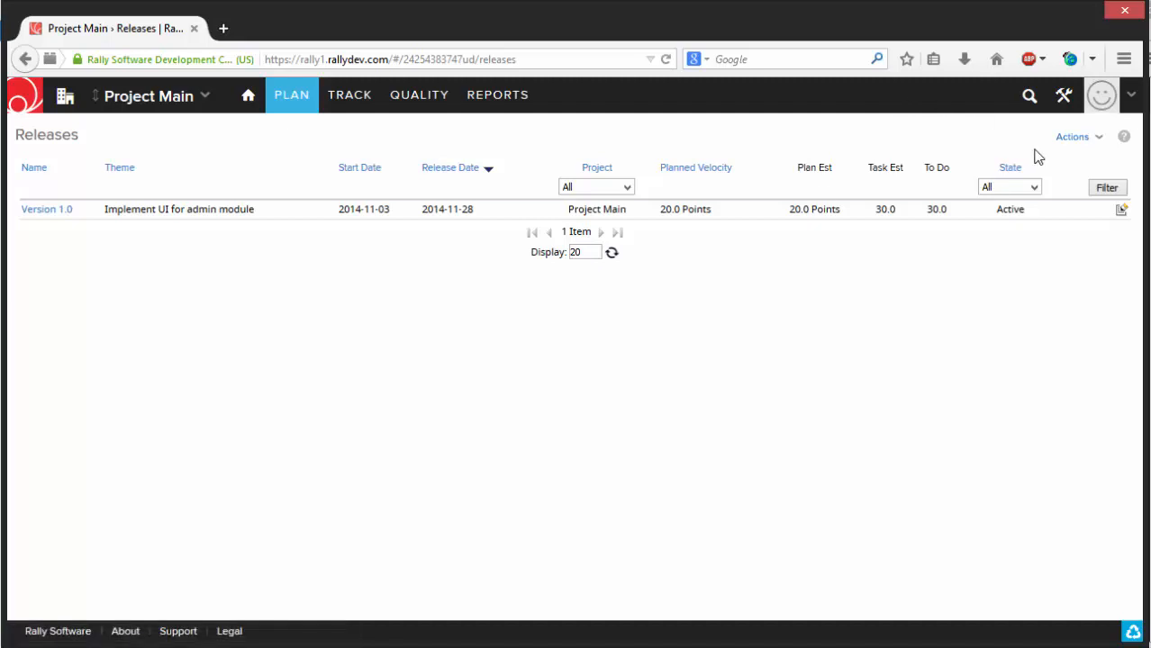
click(1086, 137)
click(1090, 154)
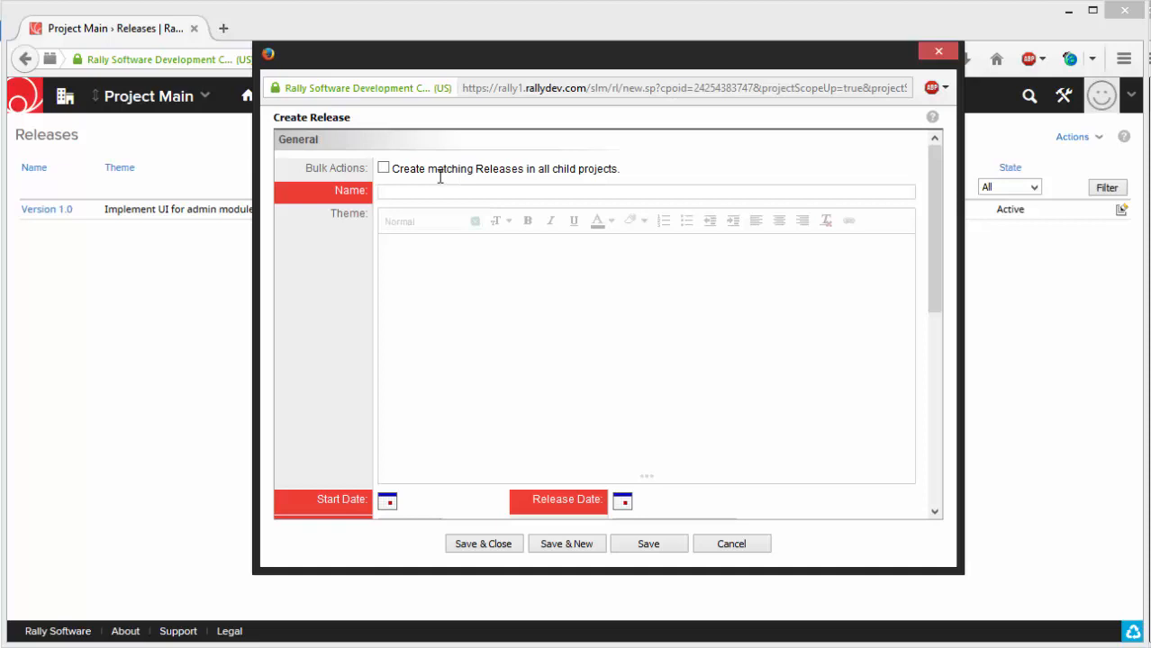
- Name the new release "Version 2.0" and enter "release-2" as its theme
text(version)
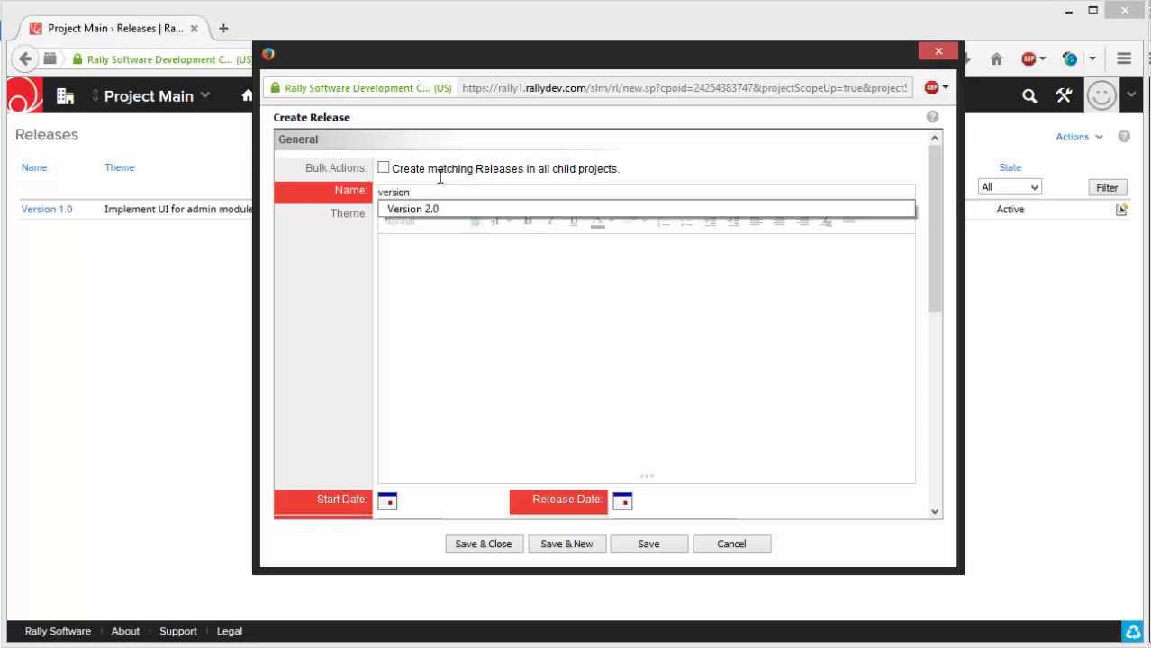
key(Down)
key(Tab)
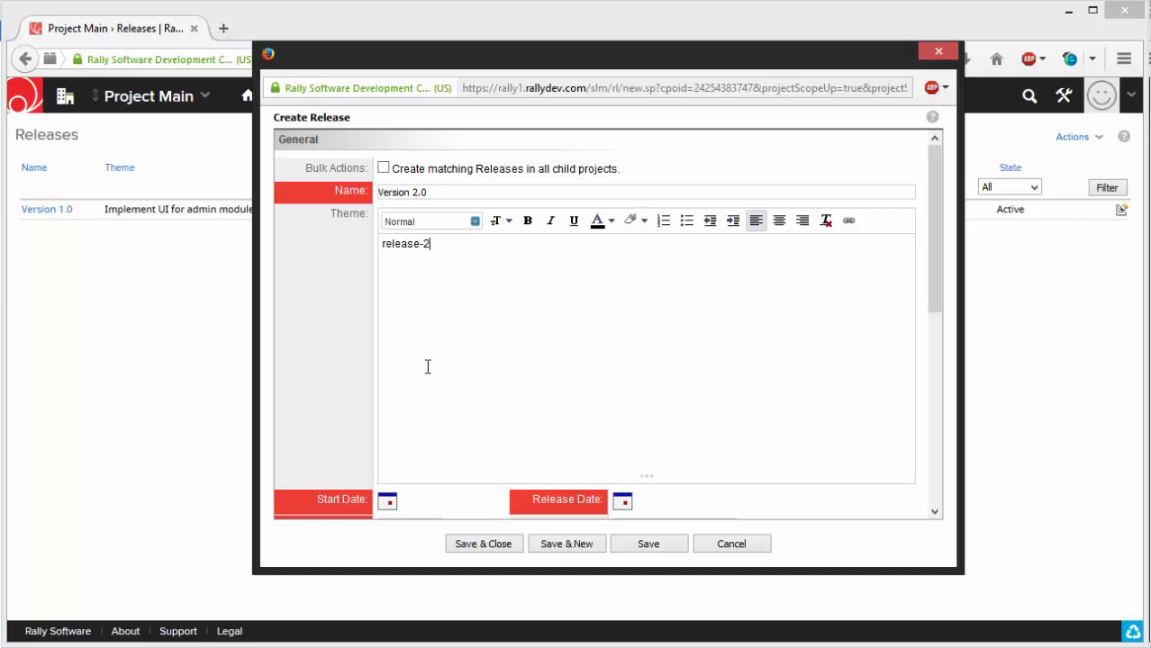
- Set the release's start date to 2014-12-01 and its release date to 2014-12-26
scroll(469, 409, down, 2)
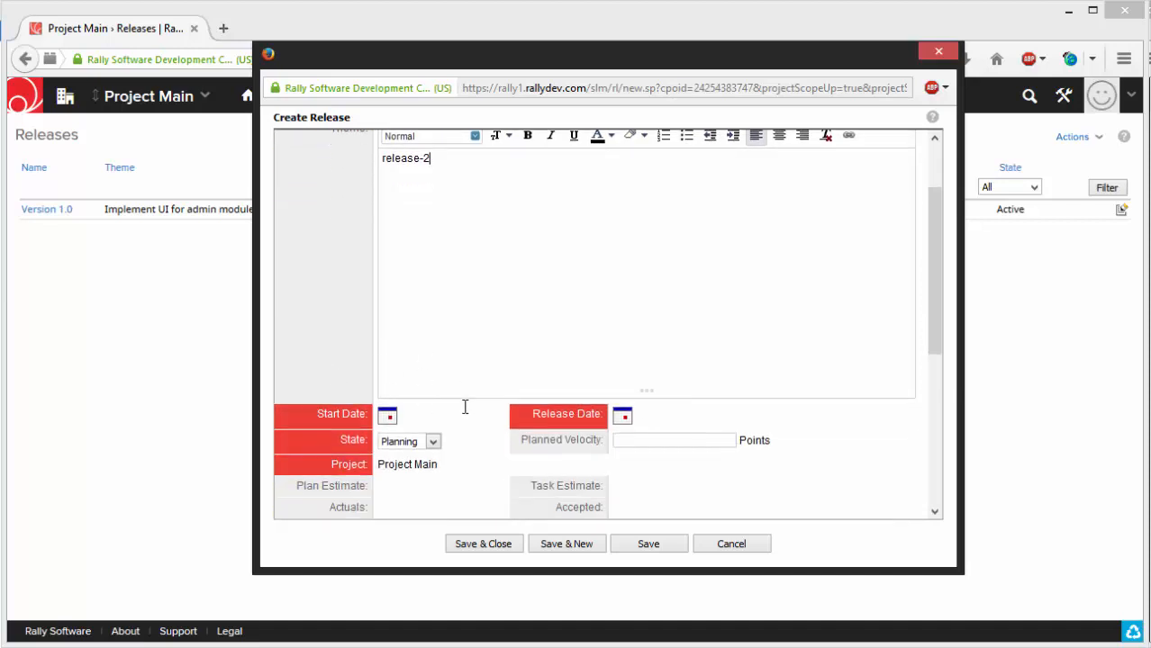
click(388, 417)
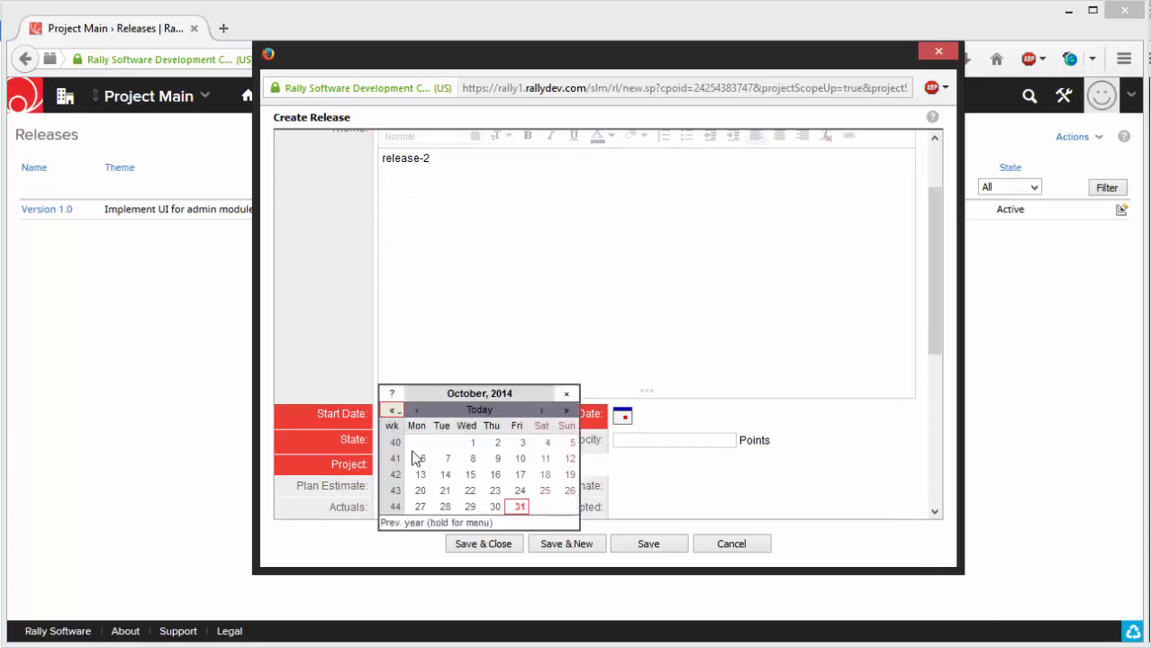
click(538, 412)
click(537, 412)
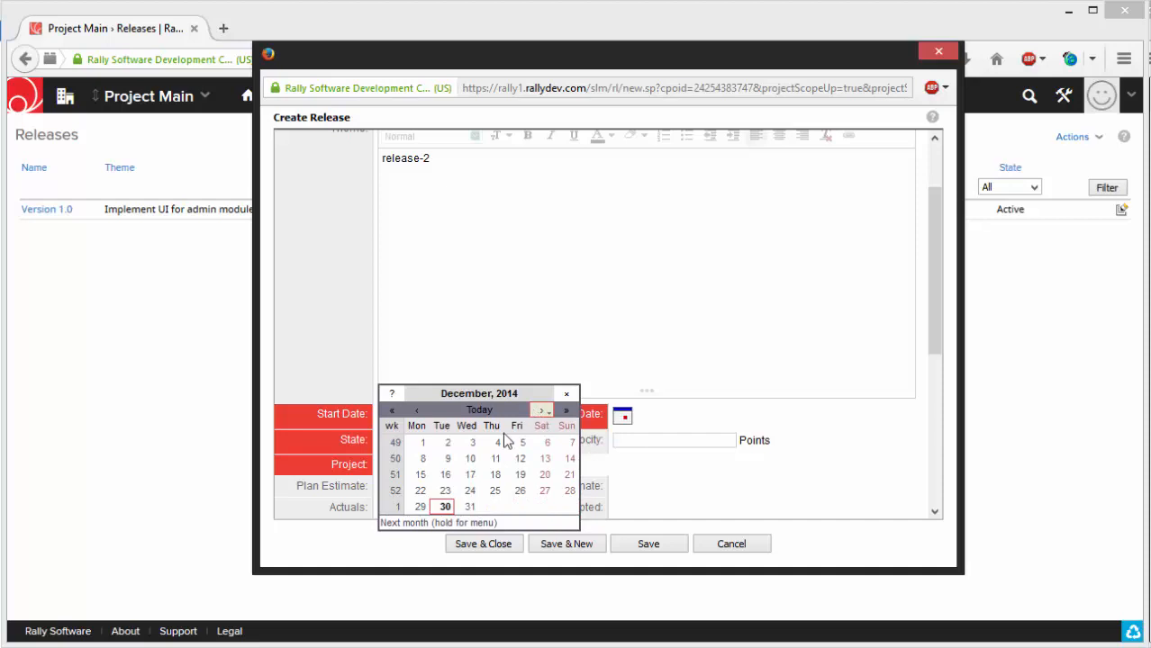
click(422, 443)
click(740, 419)
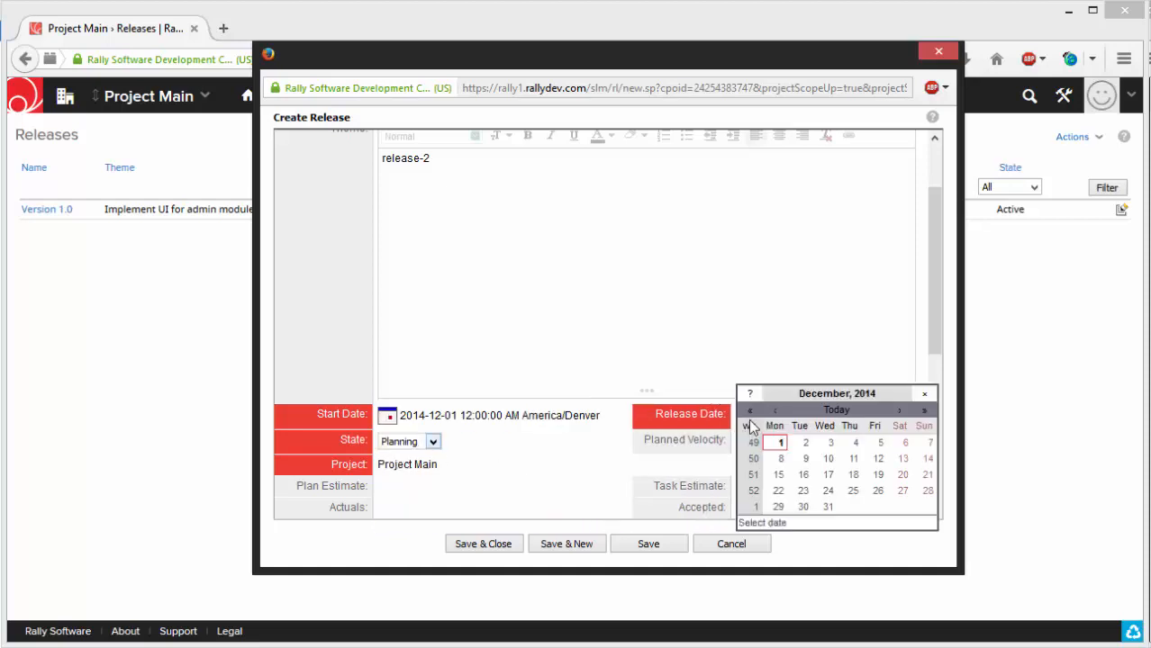
click(878, 495)
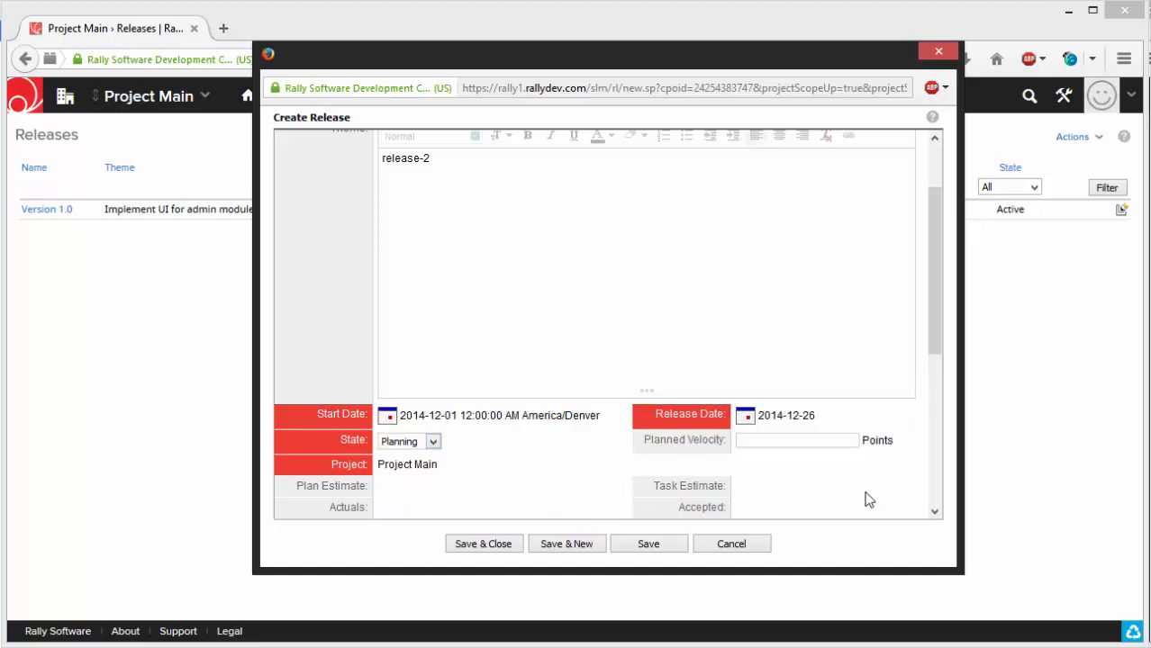
- Set the release's planned velocity to 30 points, and save and close the release
scroll(830, 481, down, 2)
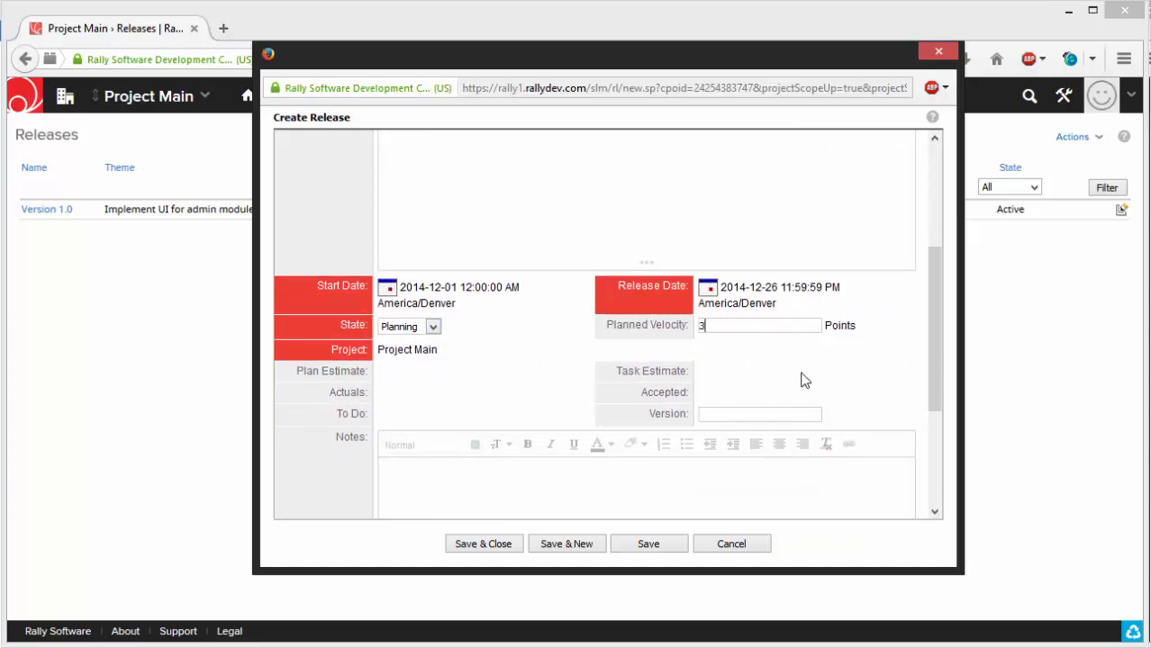
text(0)
click(781, 344)
scroll(765, 374, down, 4)
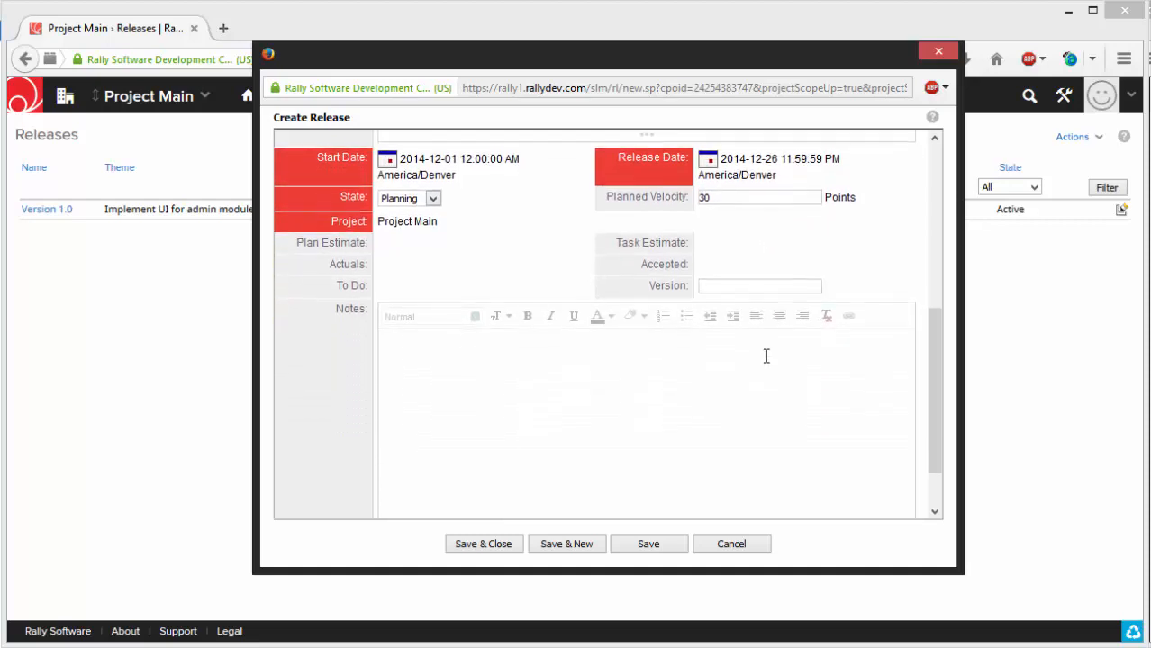
click(468, 543)
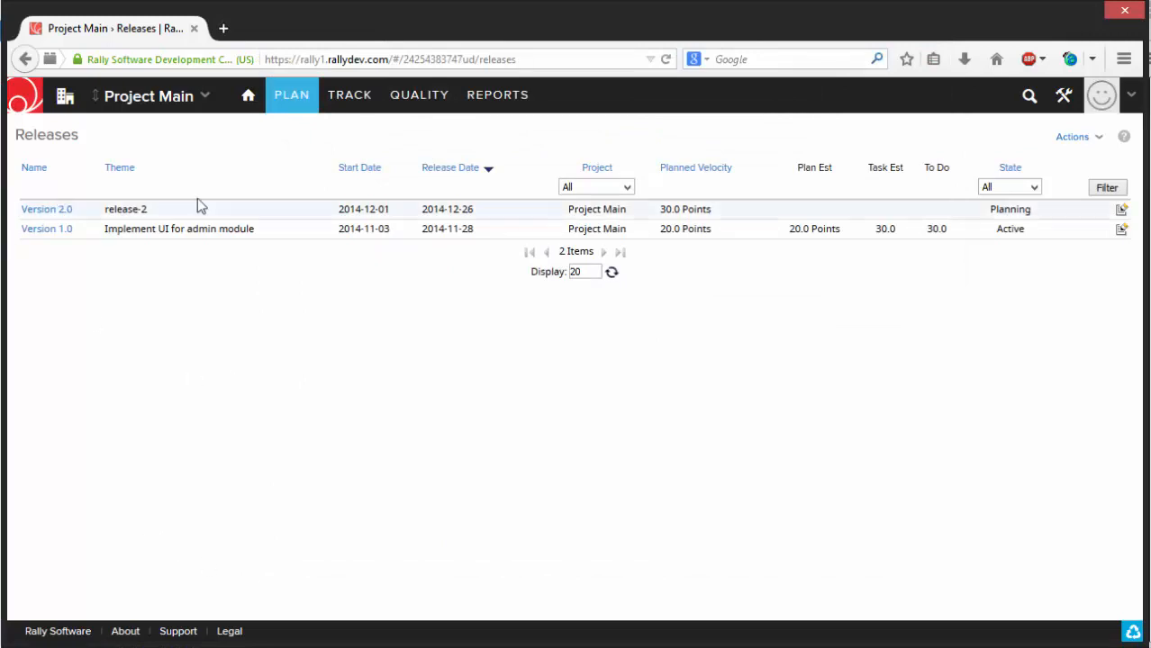
- Open the project's Iterations page and start creating a new iteration
mouse_move(286, 109)
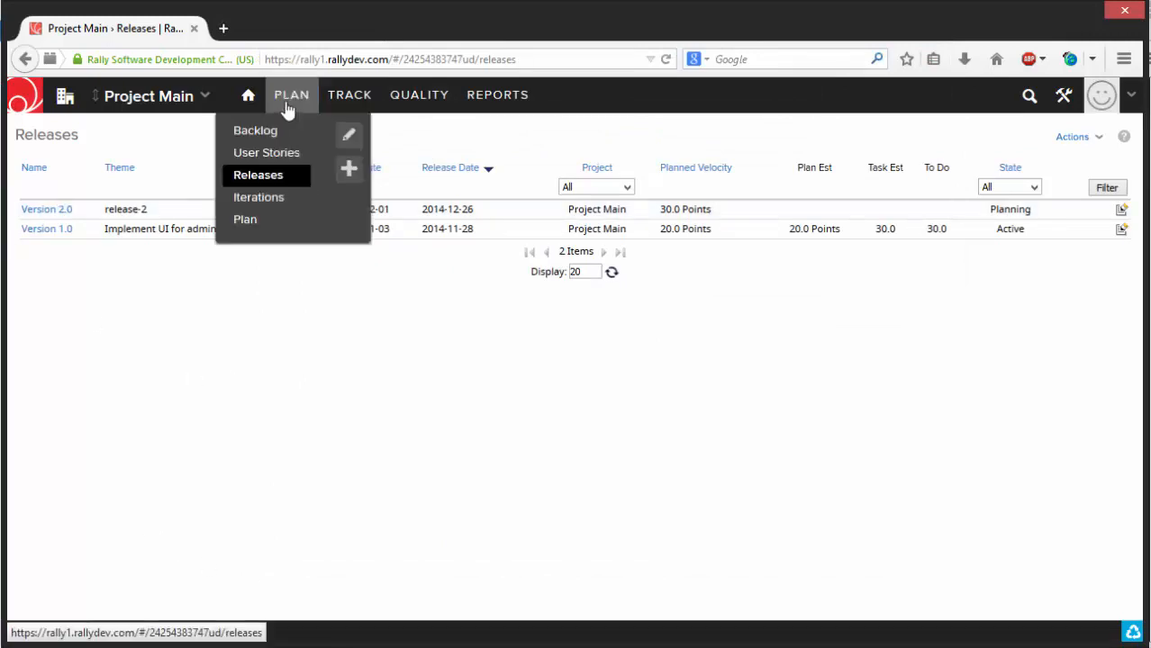
click(266, 197)
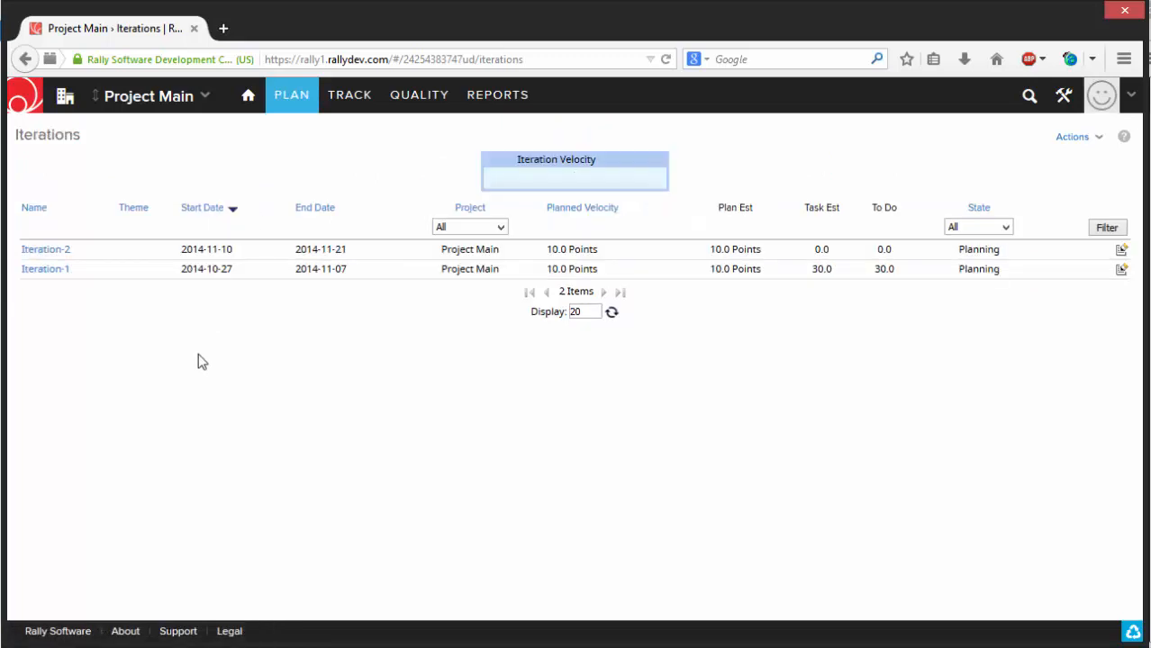
click(1061, 139)
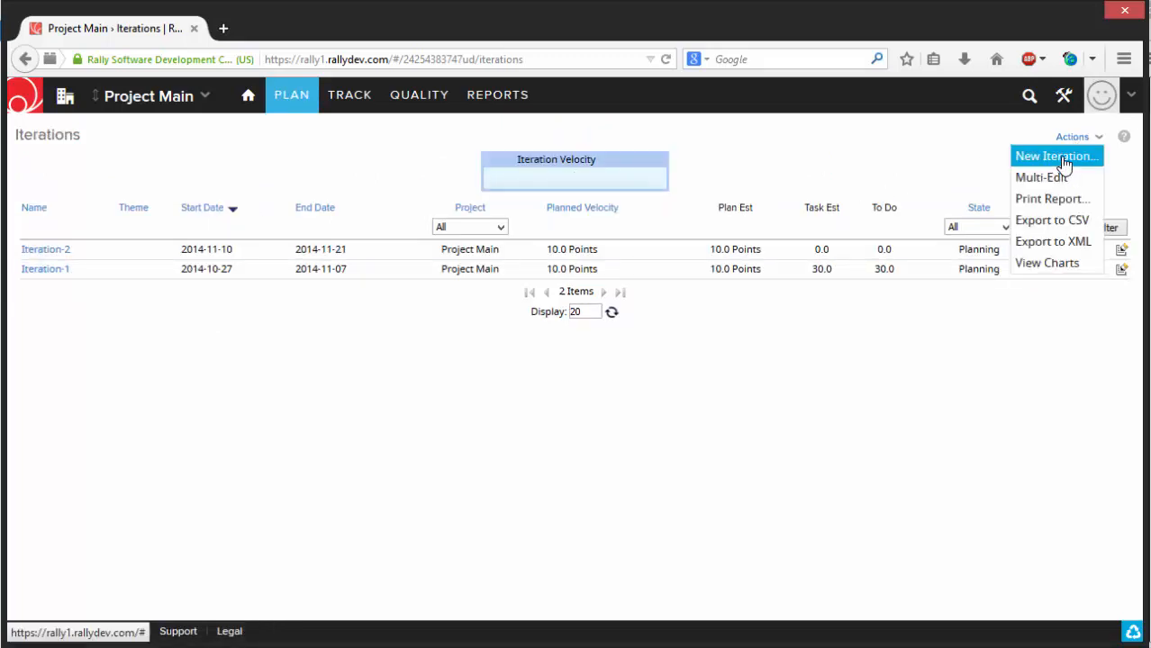
click(1058, 157)
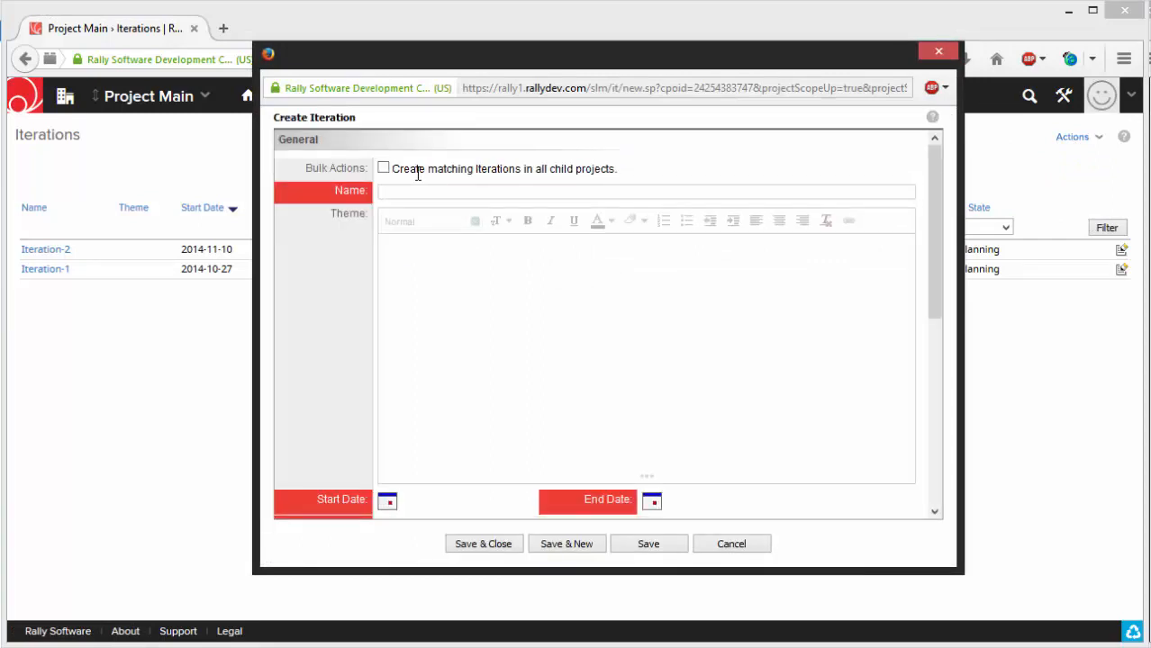
- Name the new iteration "Iteration-3" and set its start date to 2014-12-01
text(Iter)
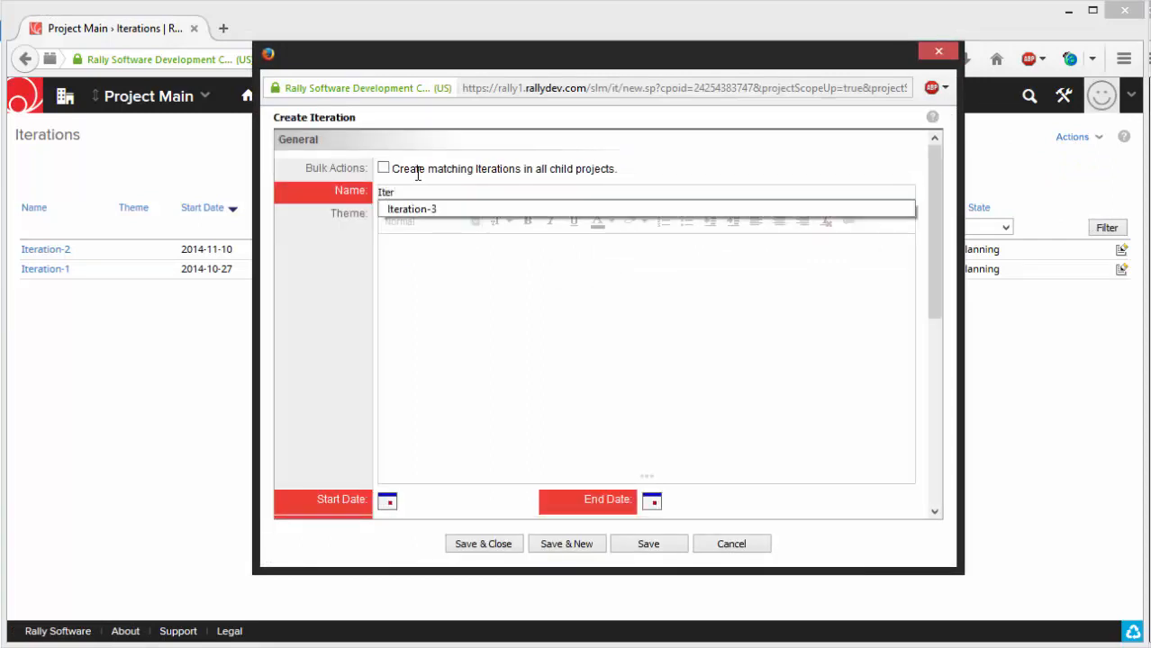
key(Down)
key(Tab)
scroll(579, 353, down, 2)
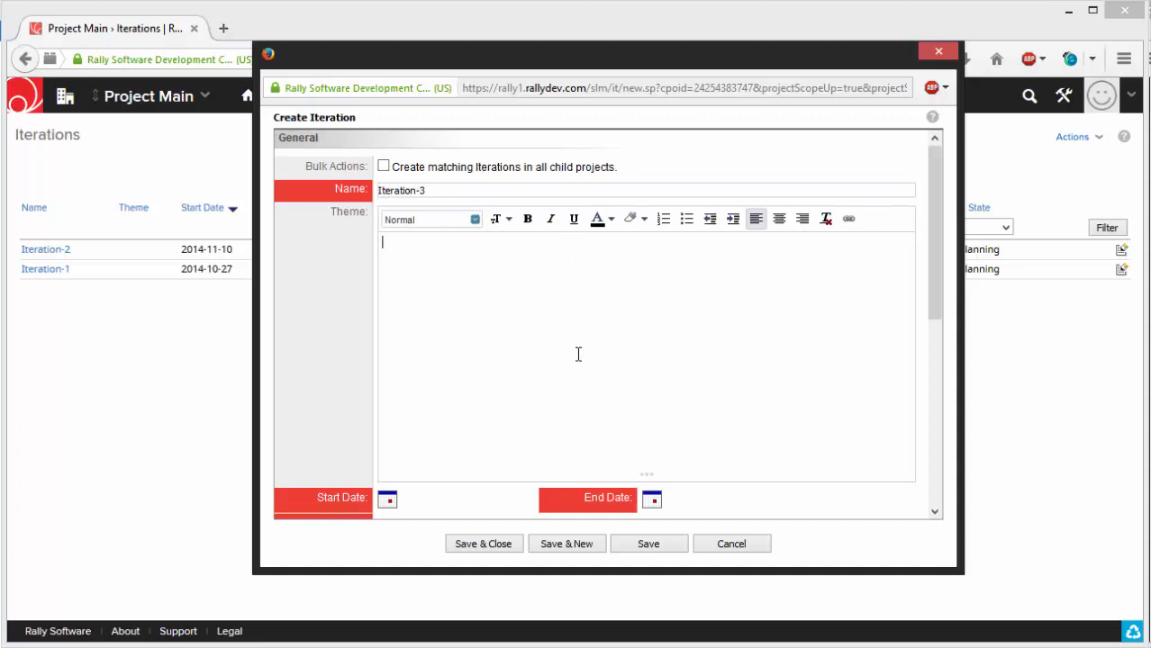
scroll(580, 354, up, 2)
scroll(580, 354, down, 4)
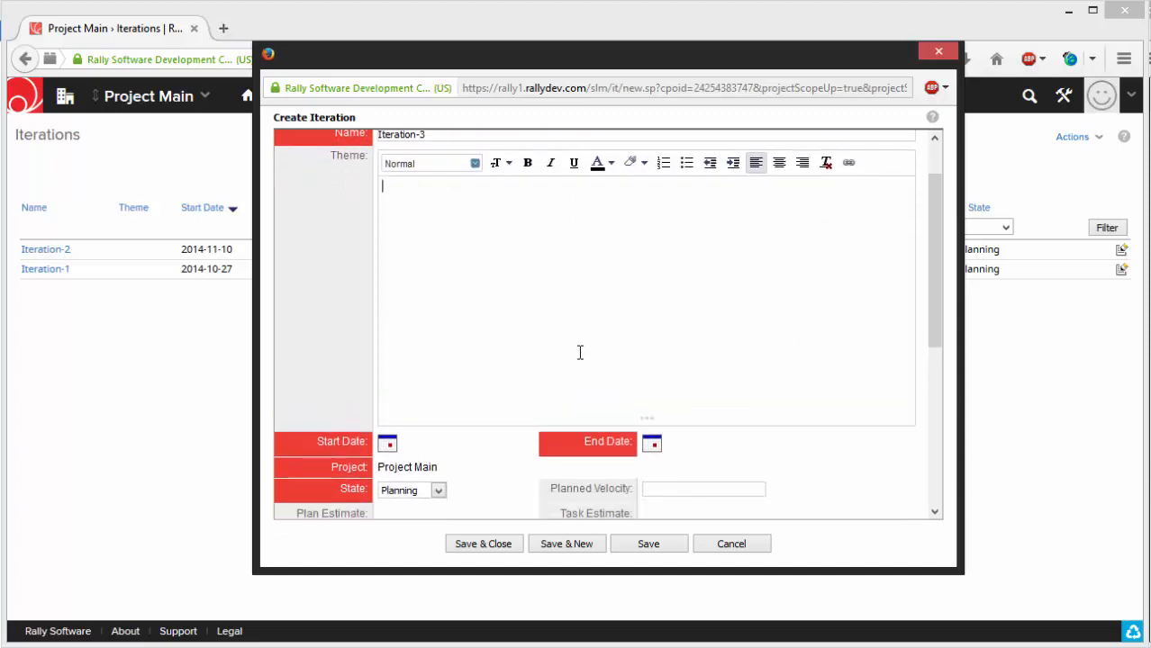
scroll(477, 449, down, 1)
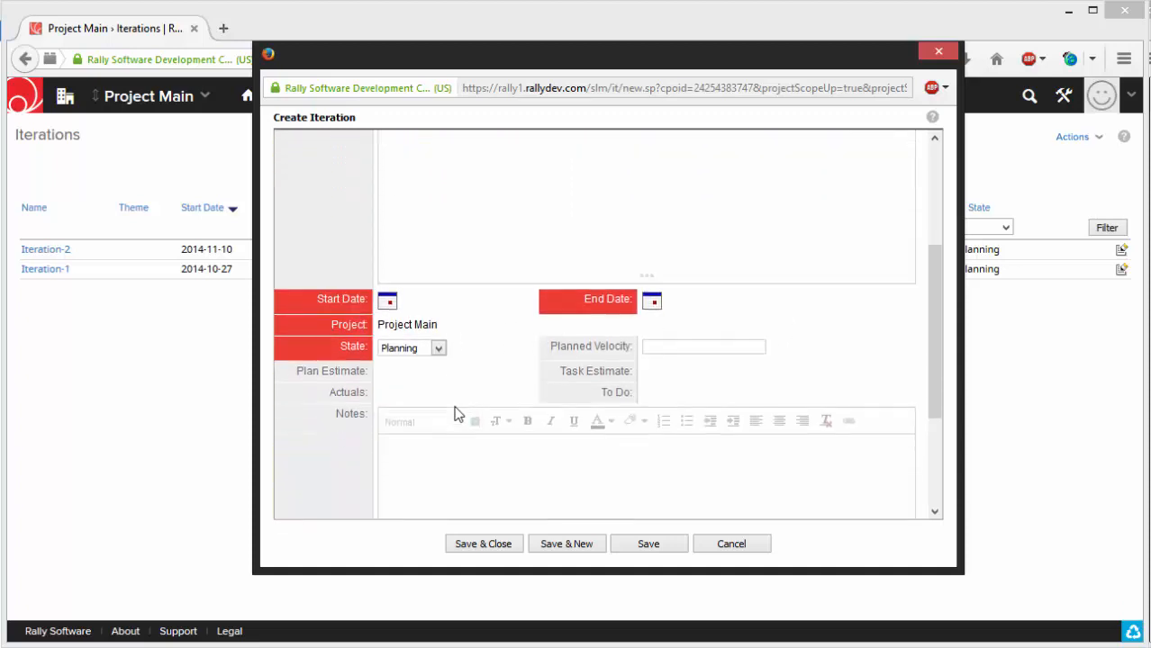
click(388, 288)
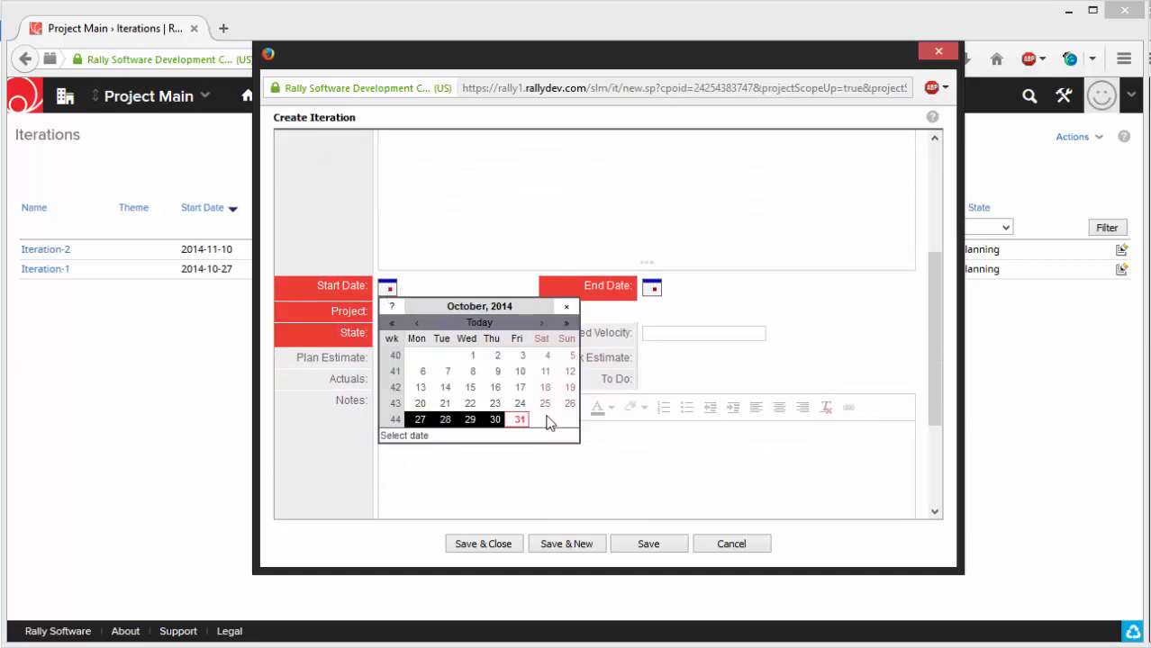
click(543, 326)
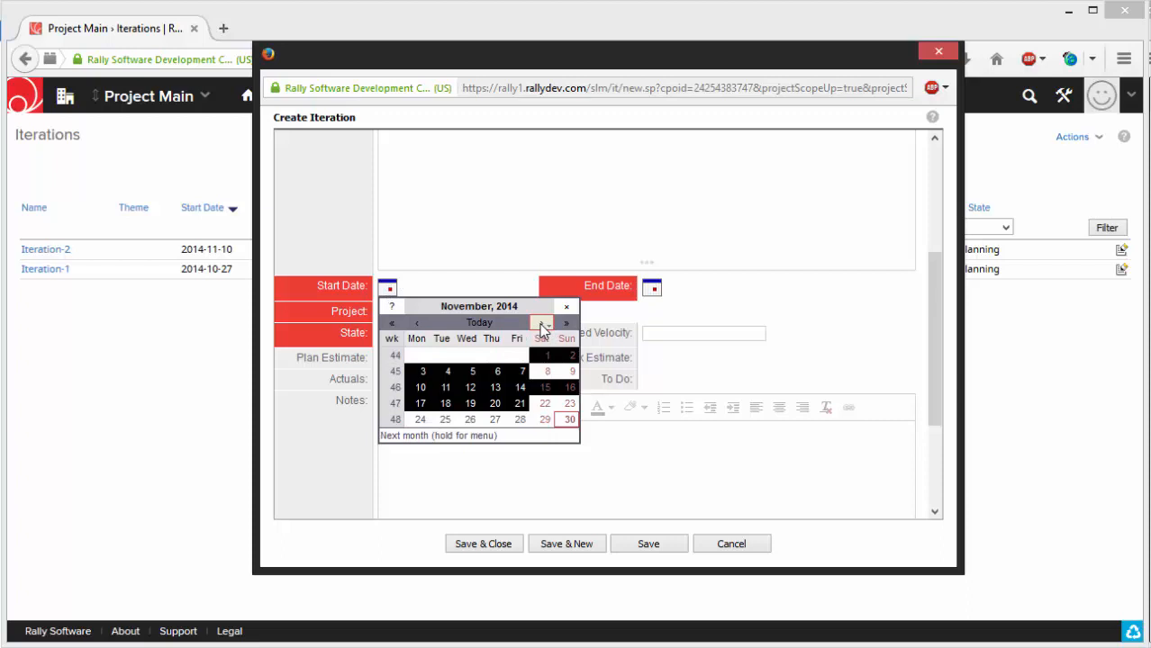
click(541, 324)
click(419, 355)
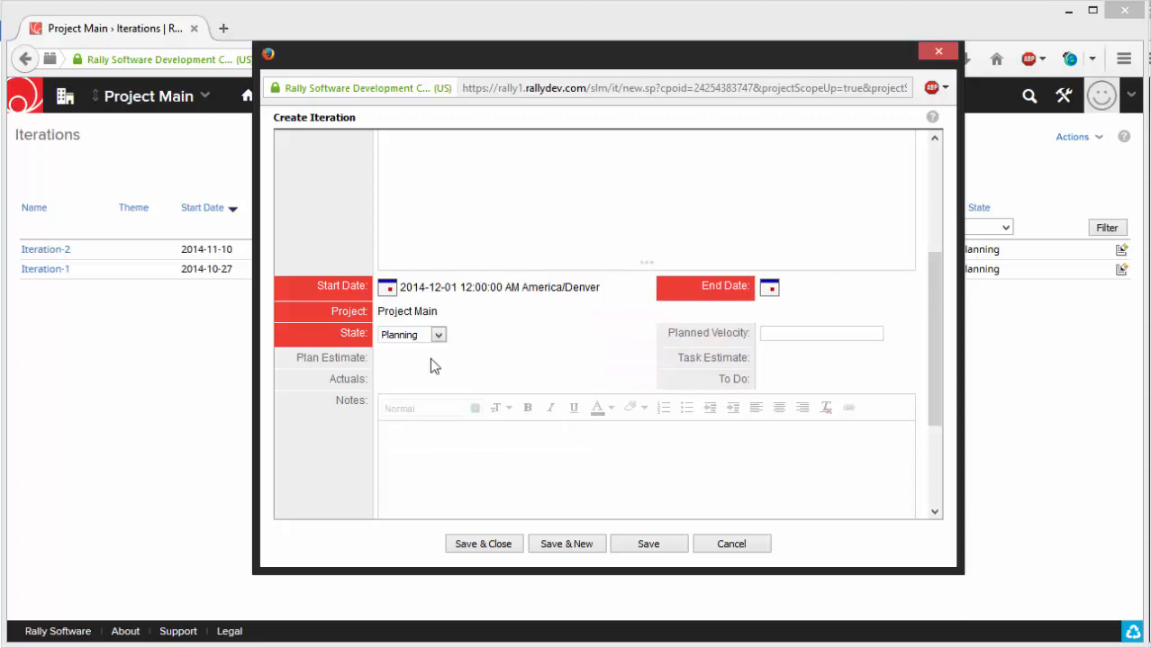
- Set the iteration's planned velocity to 10 and its end date to 2014-12-12
click(792, 337)
click(822, 335)
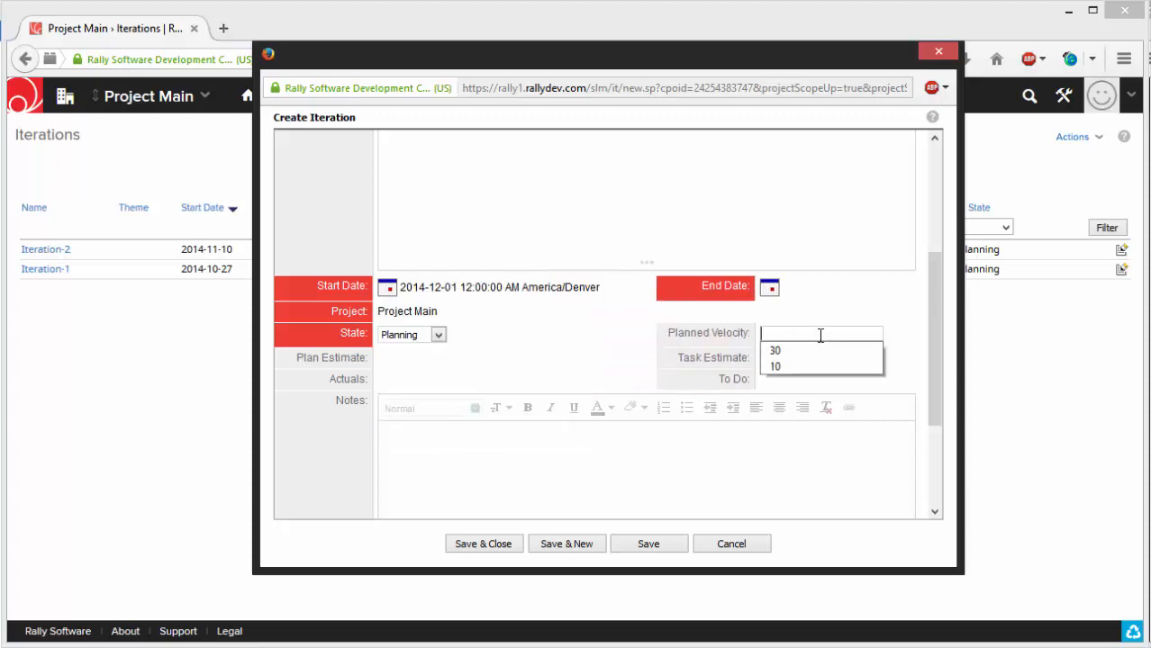
click(782, 367)
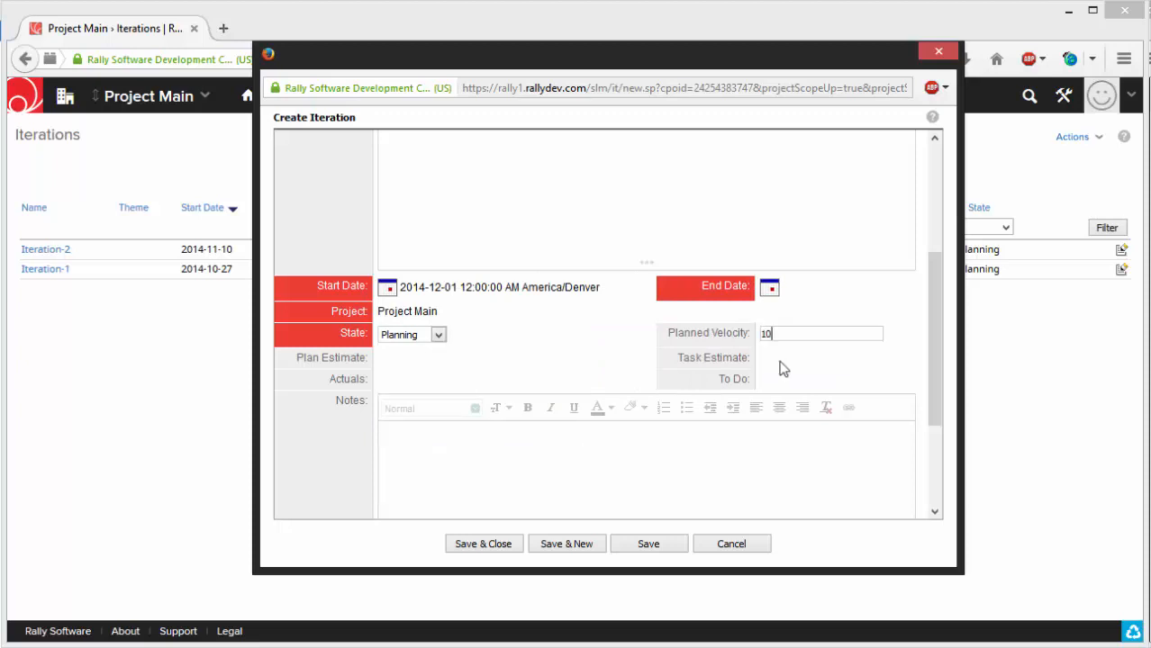
click(769, 288)
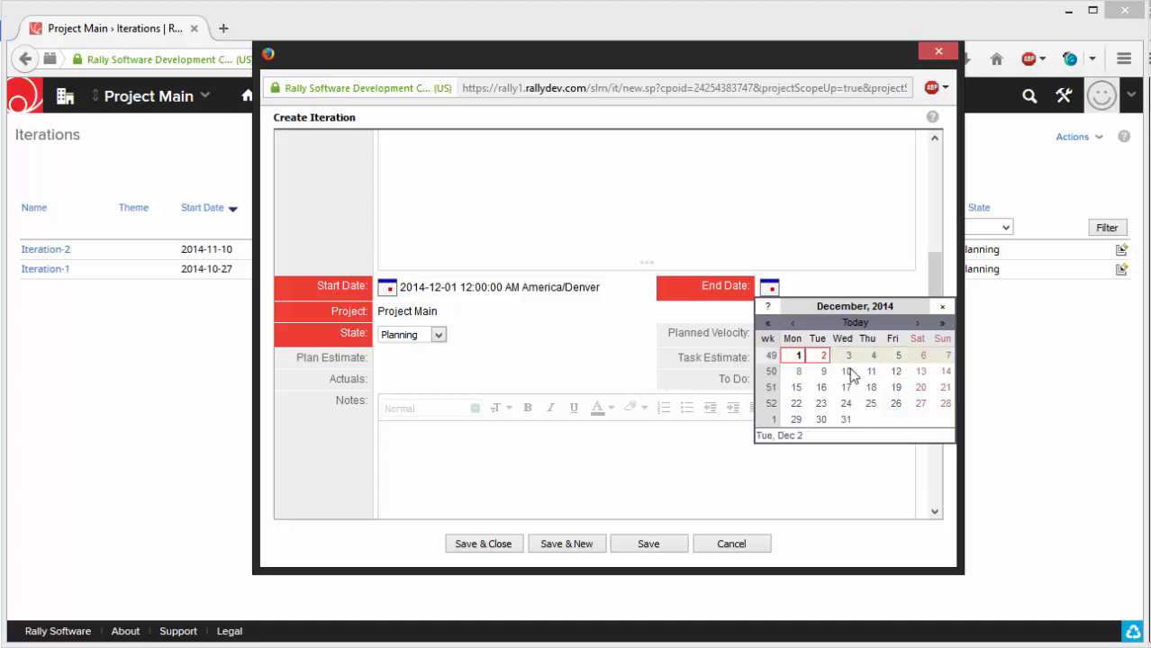
click(896, 372)
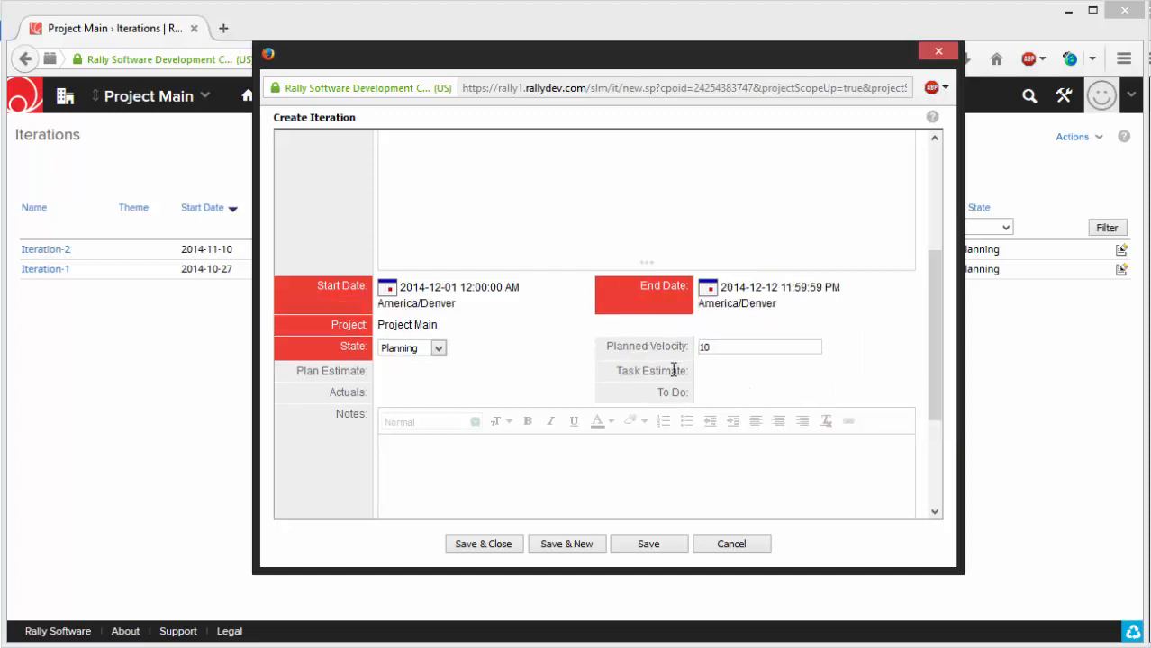
- Save the new iteration and close its creation form
drag(787, 352, 536, 335)
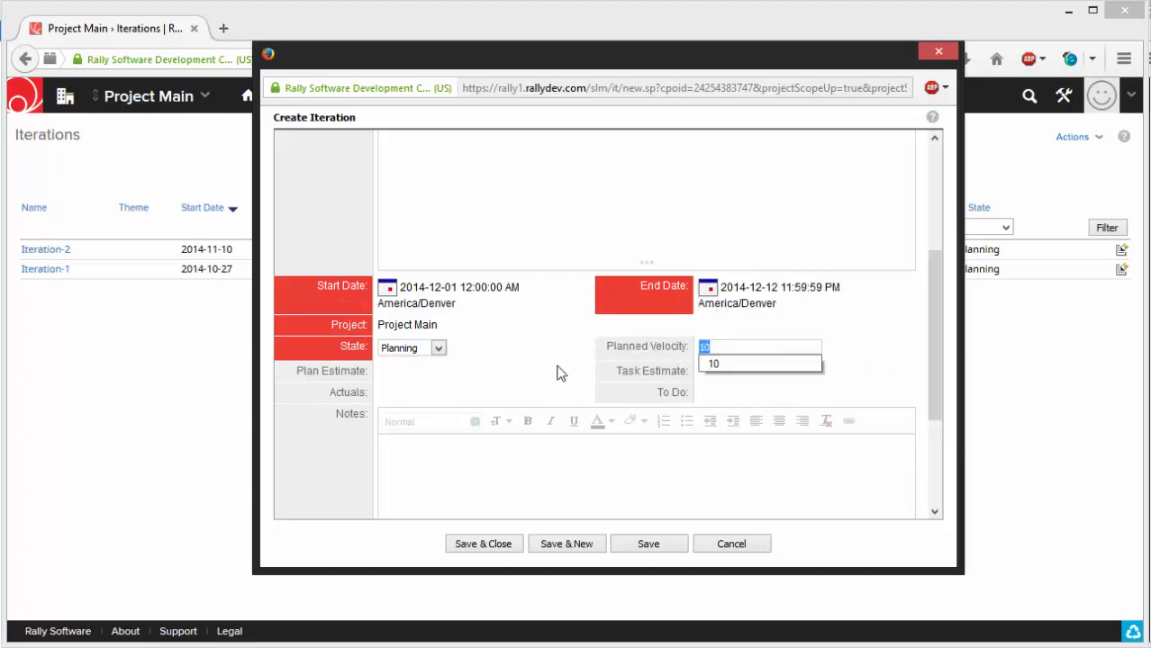
click(557, 366)
scroll(472, 379, down, 2)
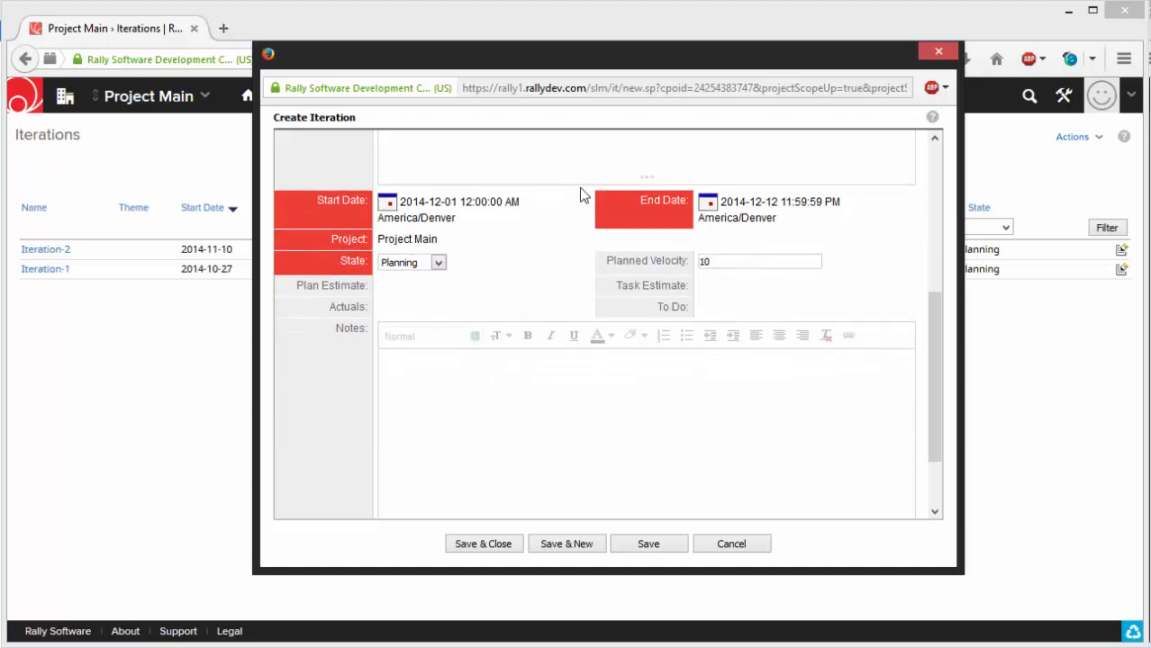
scroll(521, 314, down, 2)
click(484, 546)
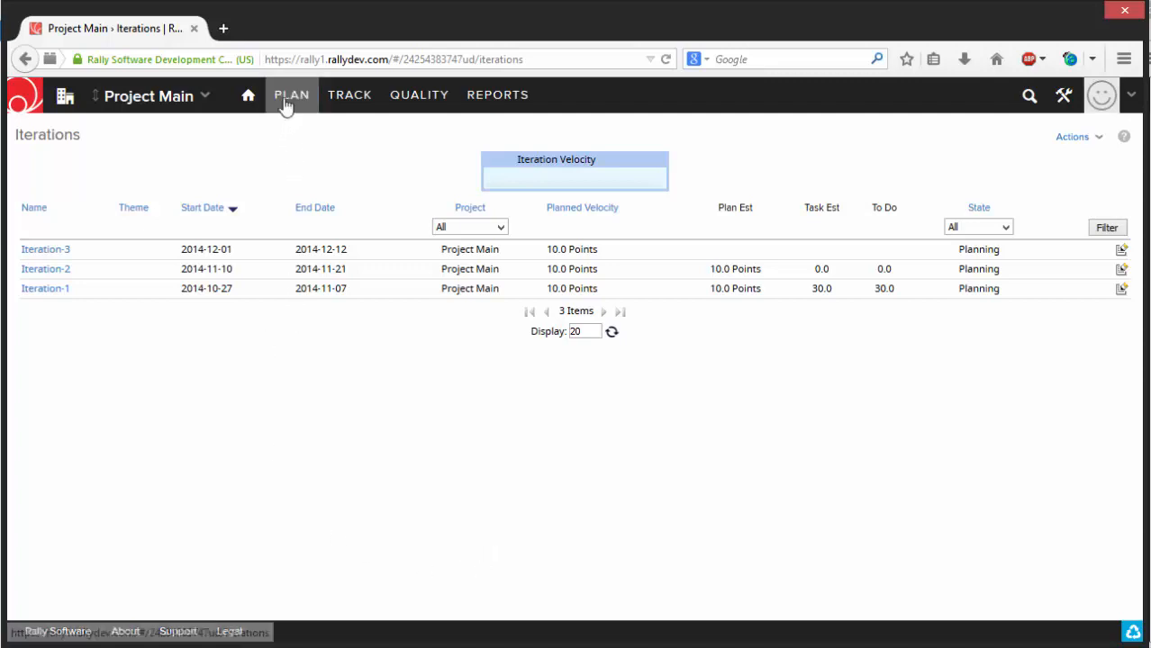
- Open the Plan page for release Version 2.0 and expand Iteration-3
mouse_move(286, 106)
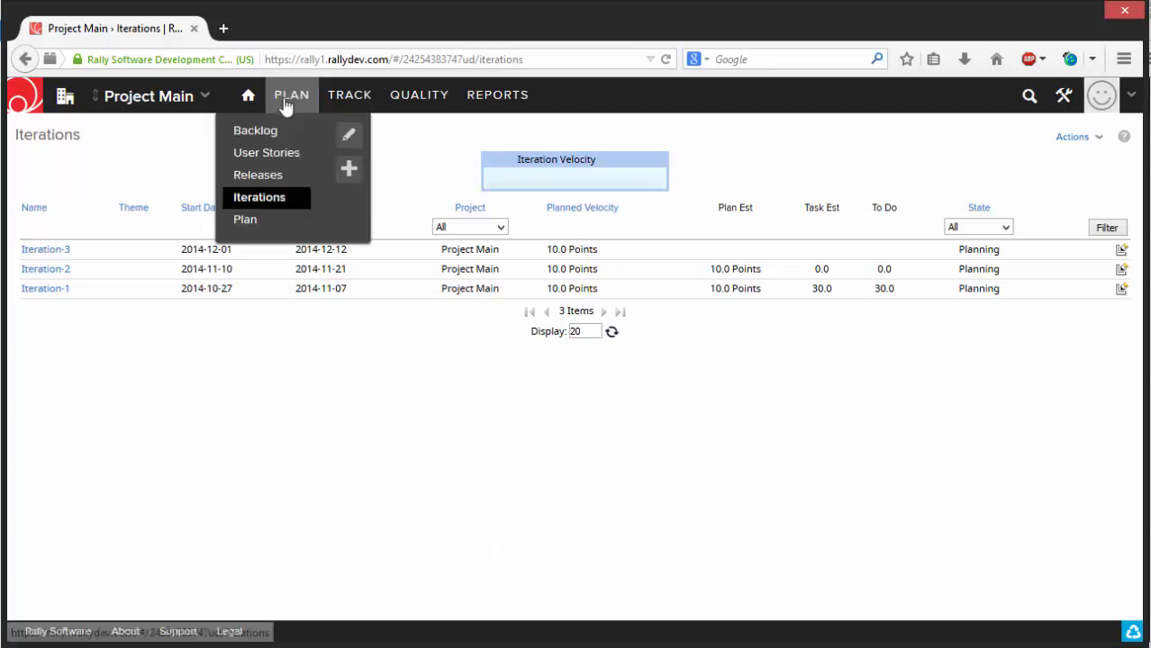
click(252, 227)
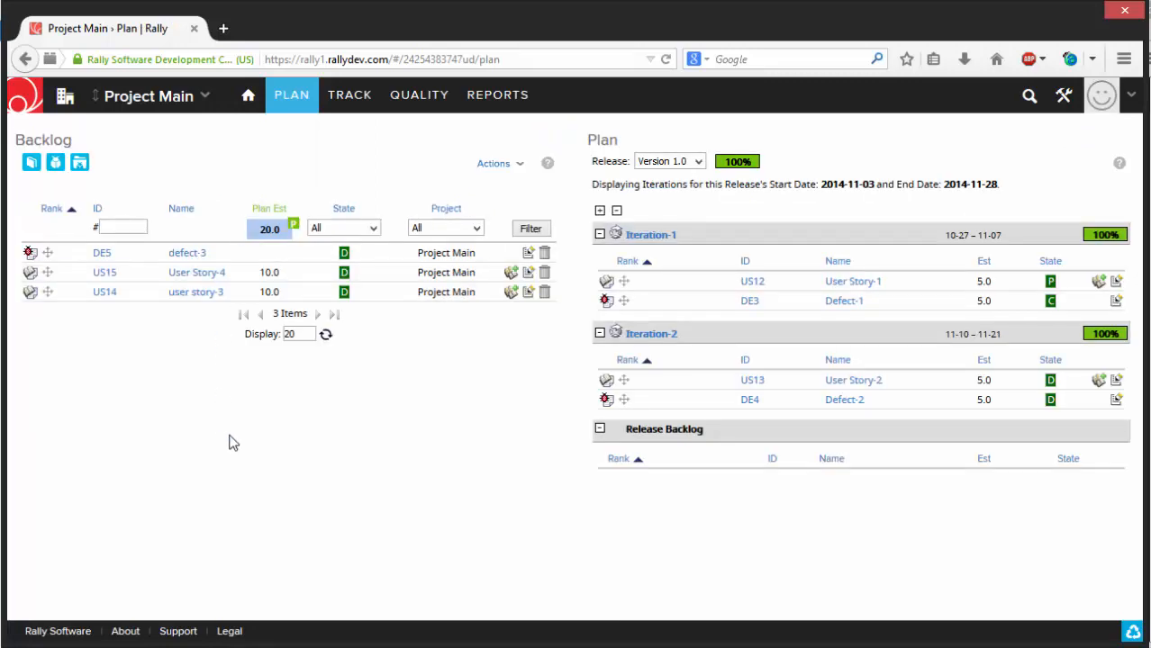
click(670, 163)
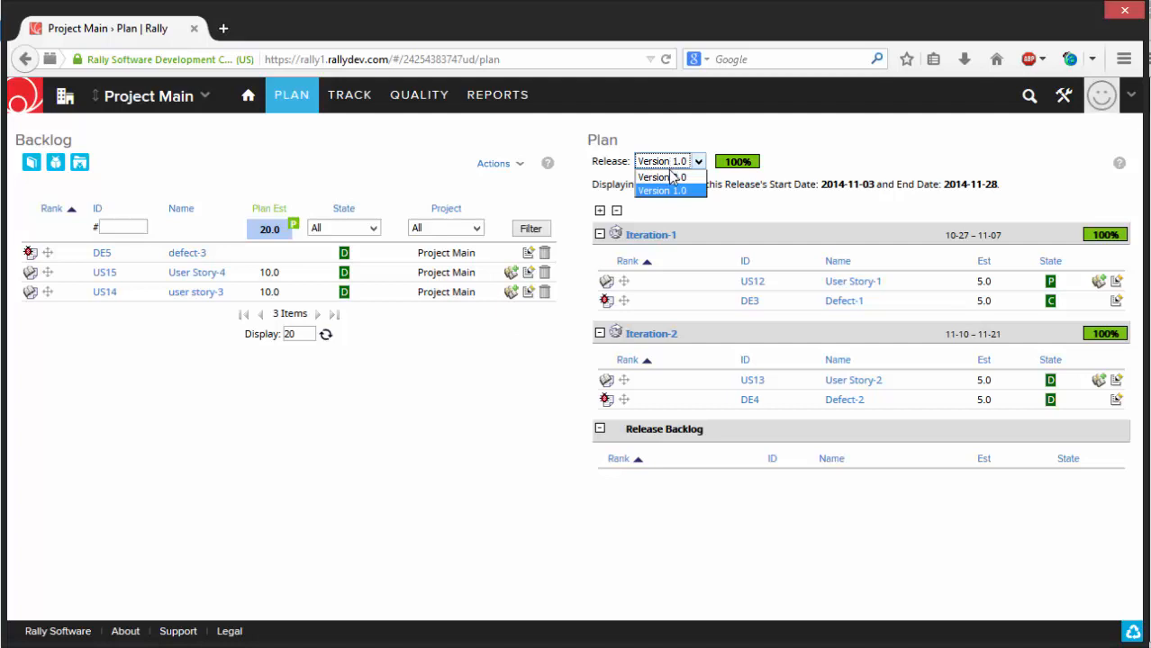
click(667, 177)
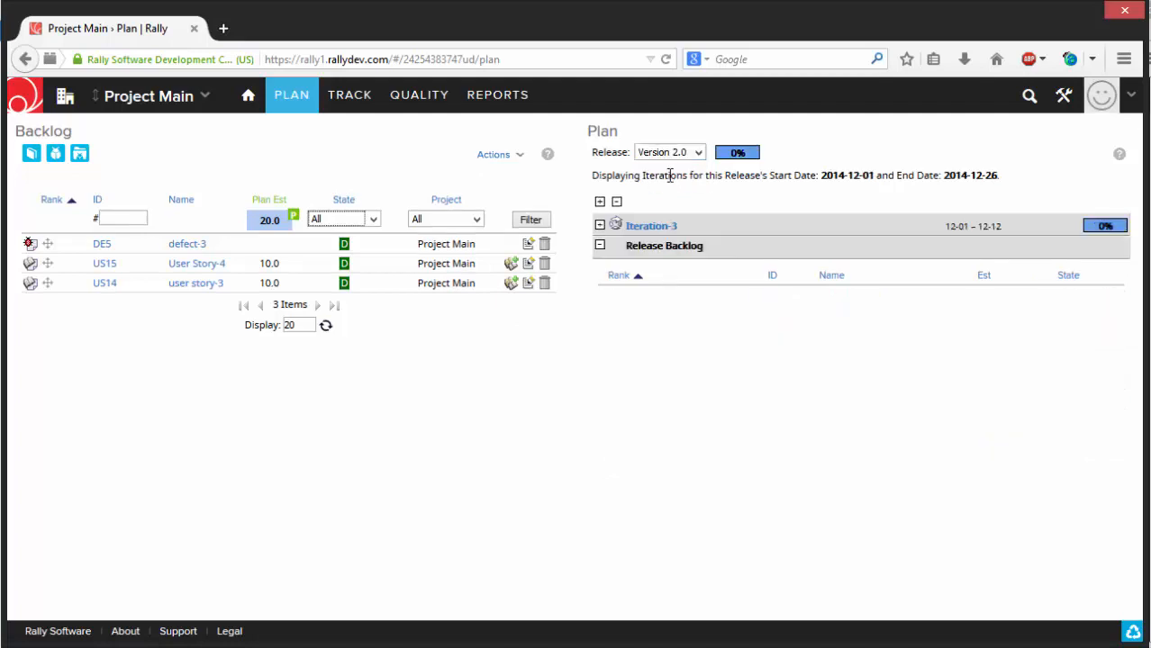
click(599, 226)
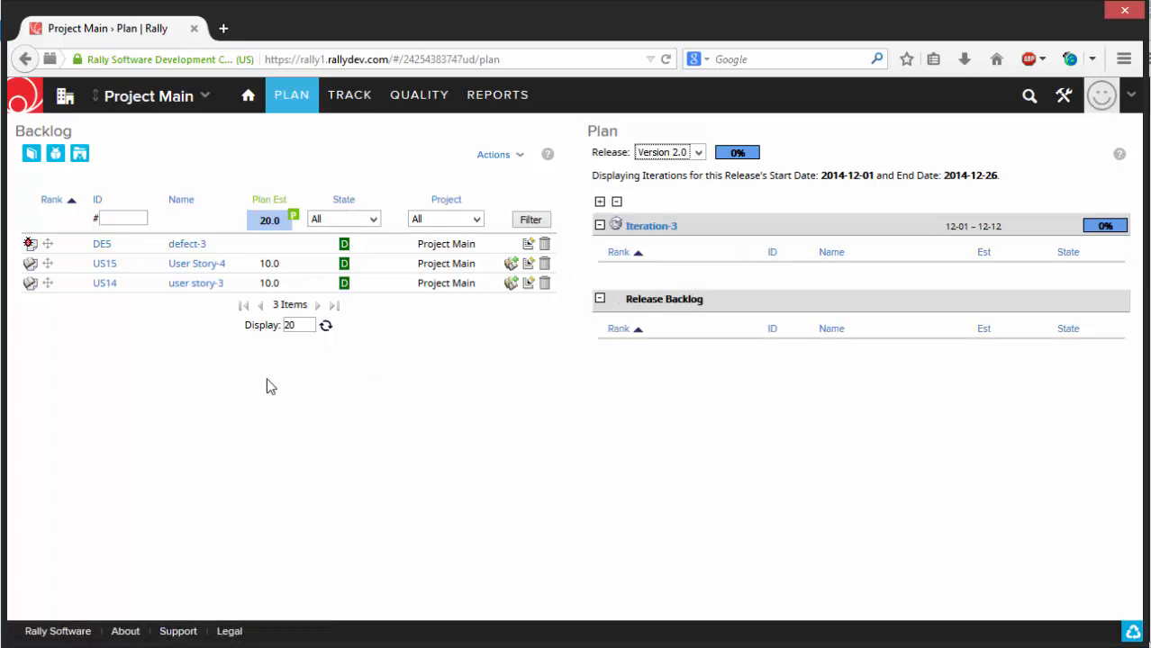
- Schedule defect-3, User Story-4 and user story-3 from the backlog into Iteration-3, and open the Backlog page
drag(47, 243, 683, 229)
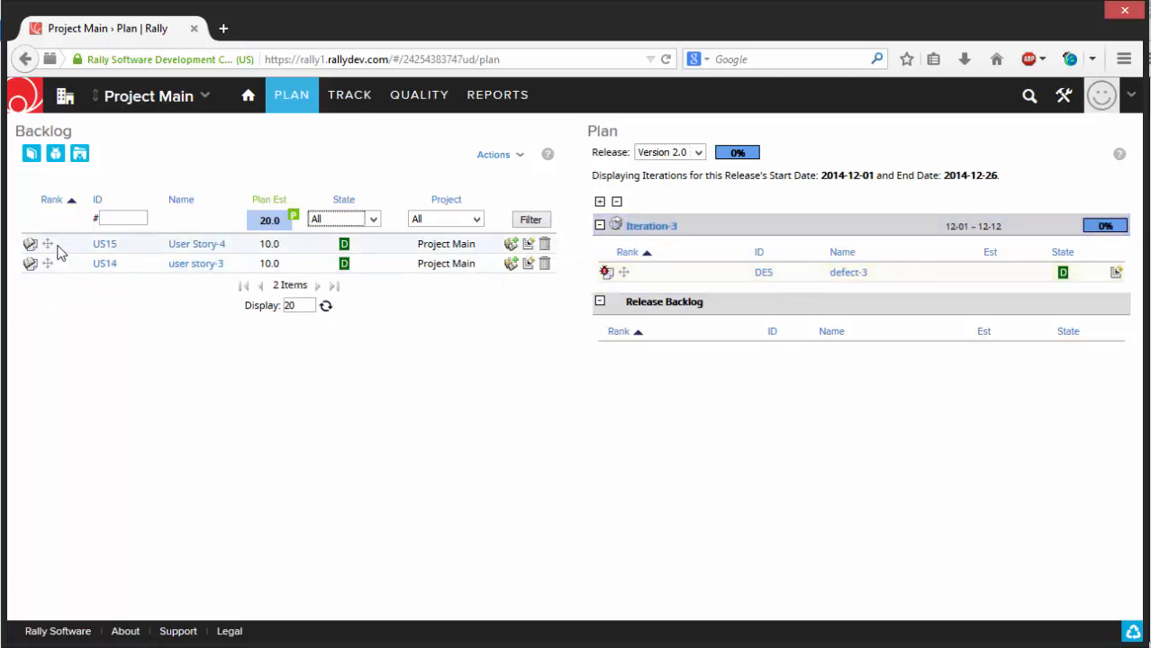
drag(50, 244, 622, 226)
drag(46, 244, 715, 228)
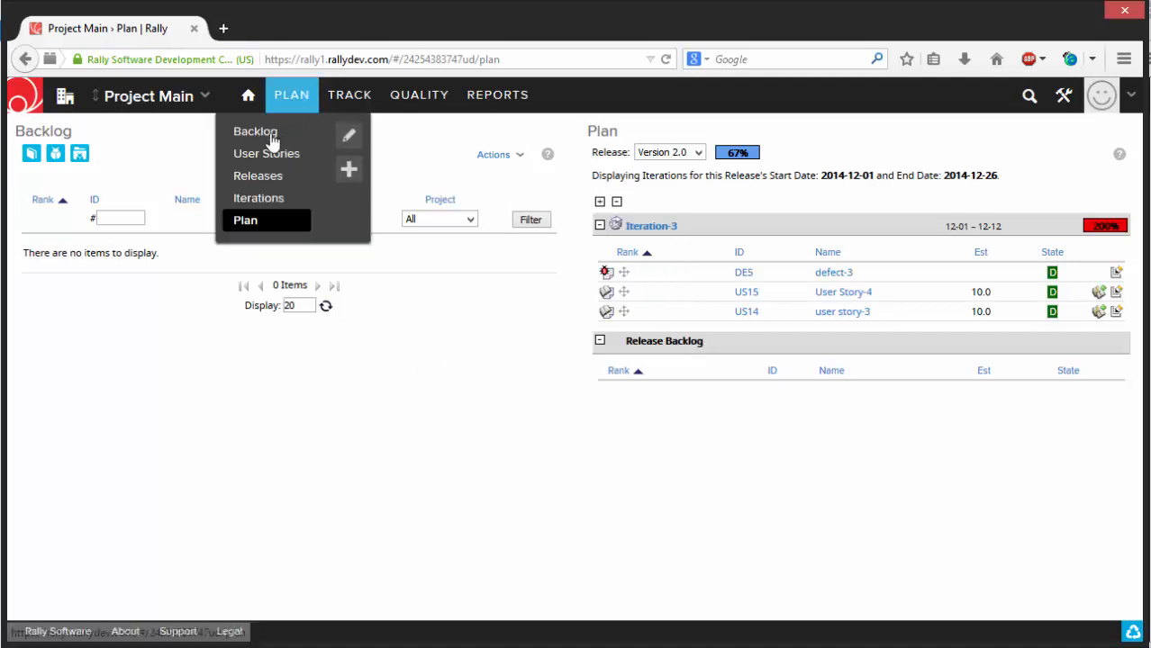
click(271, 137)
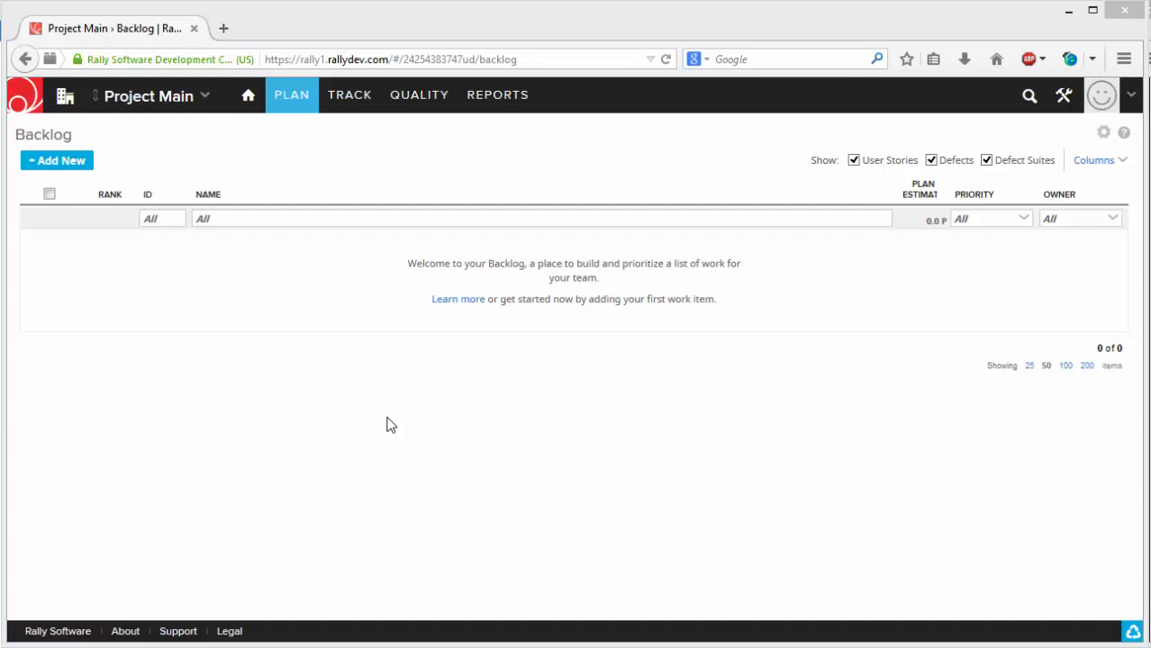
- Open the Rally Help site and search it for "rally integrations"
click(1132, 97)
click(1084, 196)
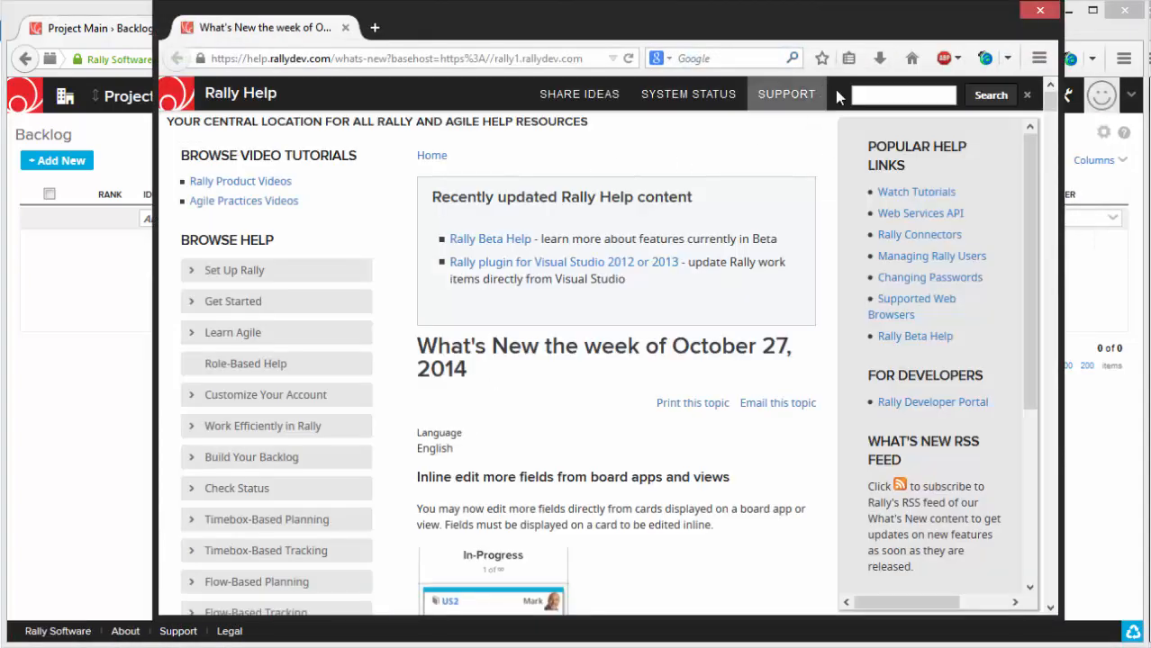
click(883, 96)
text(rally in)
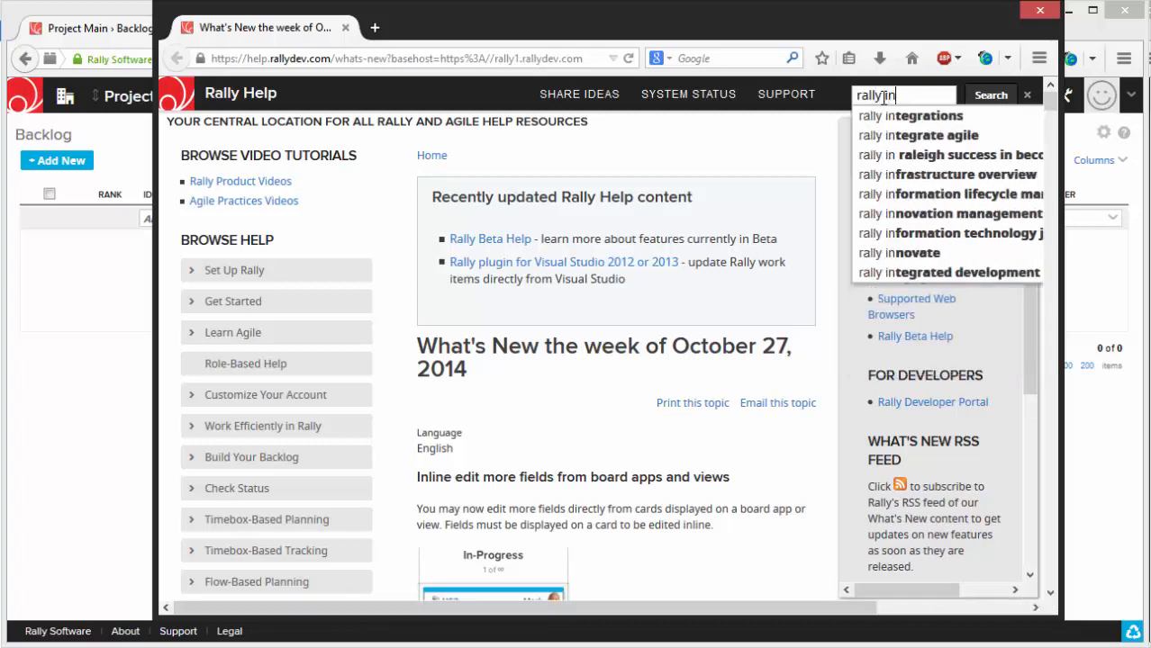
click(900, 116)
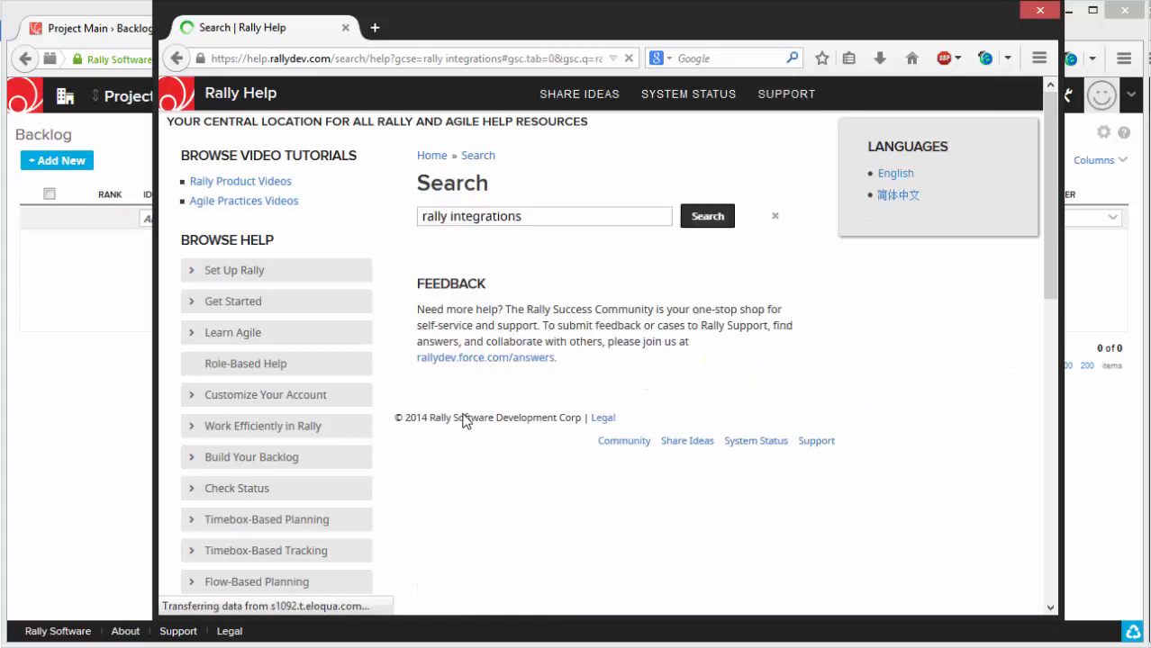
- Open the Supported Integrations search result, look through the integrations in each category, and close the help window
scroll(540, 306, down, 5)
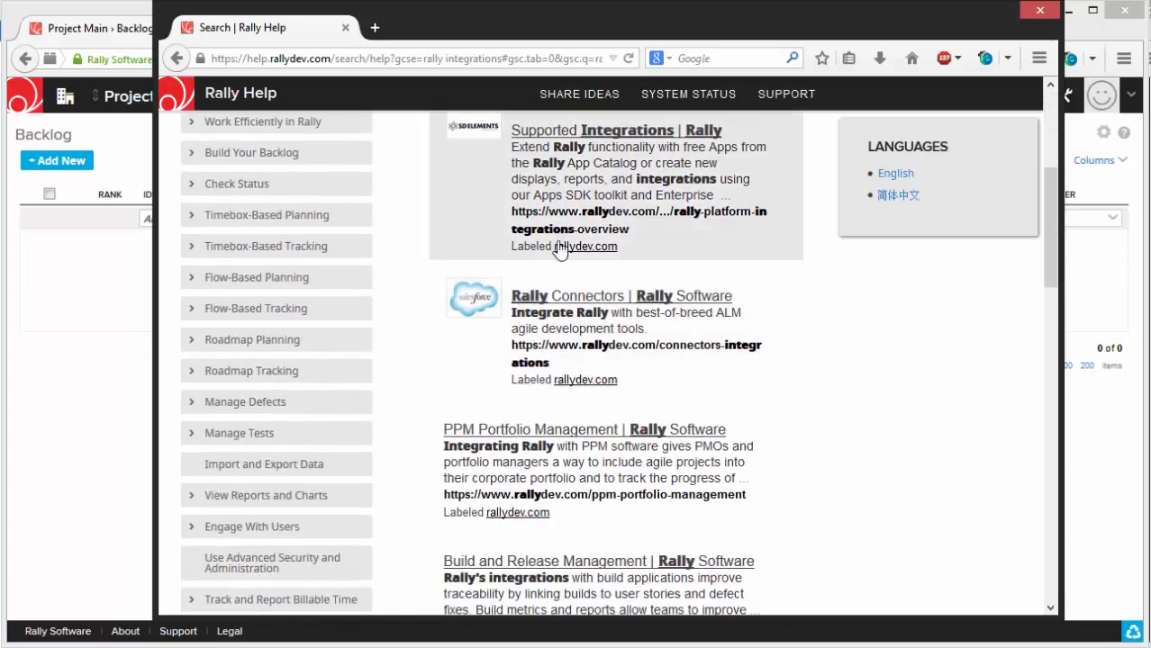
scroll(558, 252, up, 2)
click(562, 233)
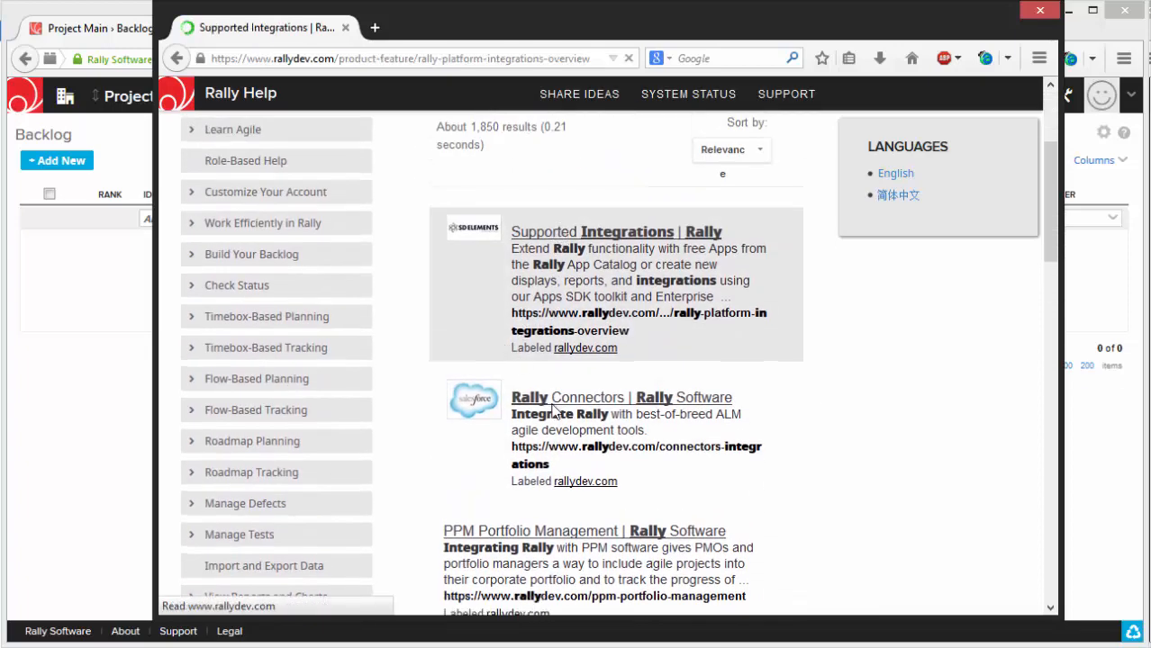
scroll(550, 405, down, 5)
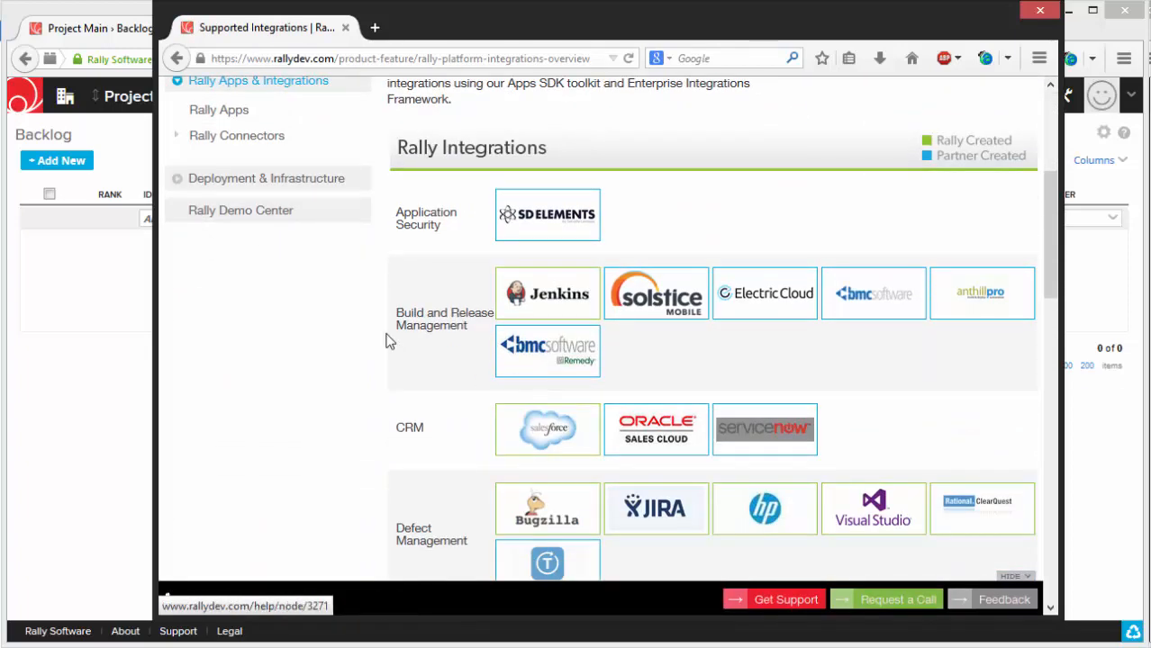
scroll(678, 369, down, 6)
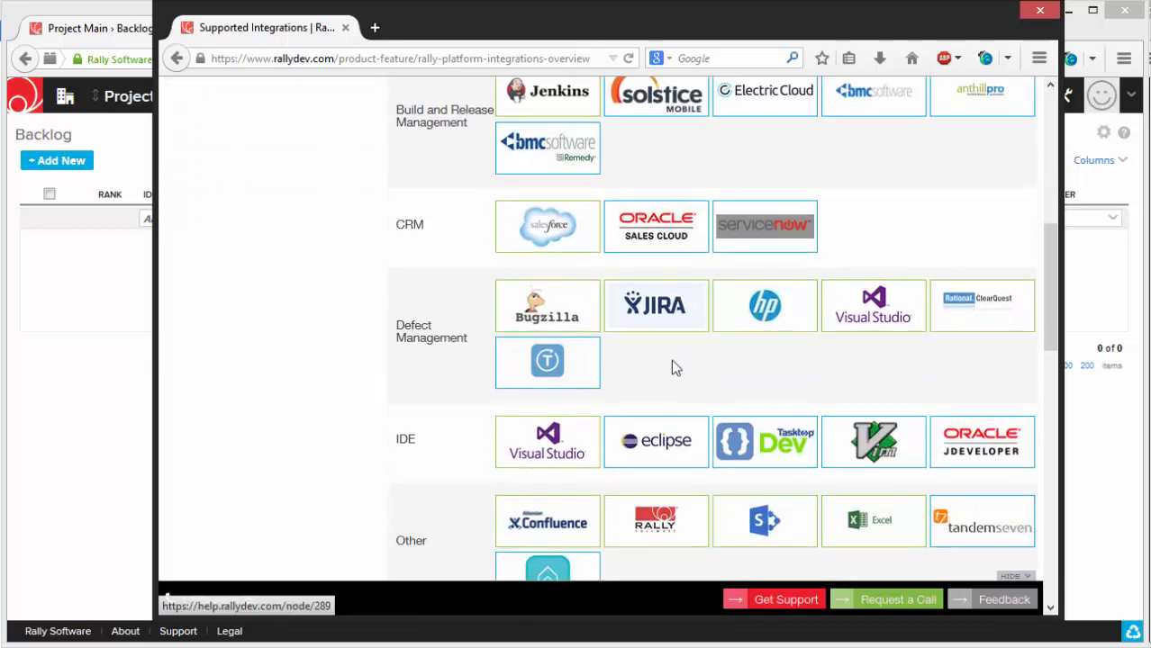
scroll(402, 235, up, 2)
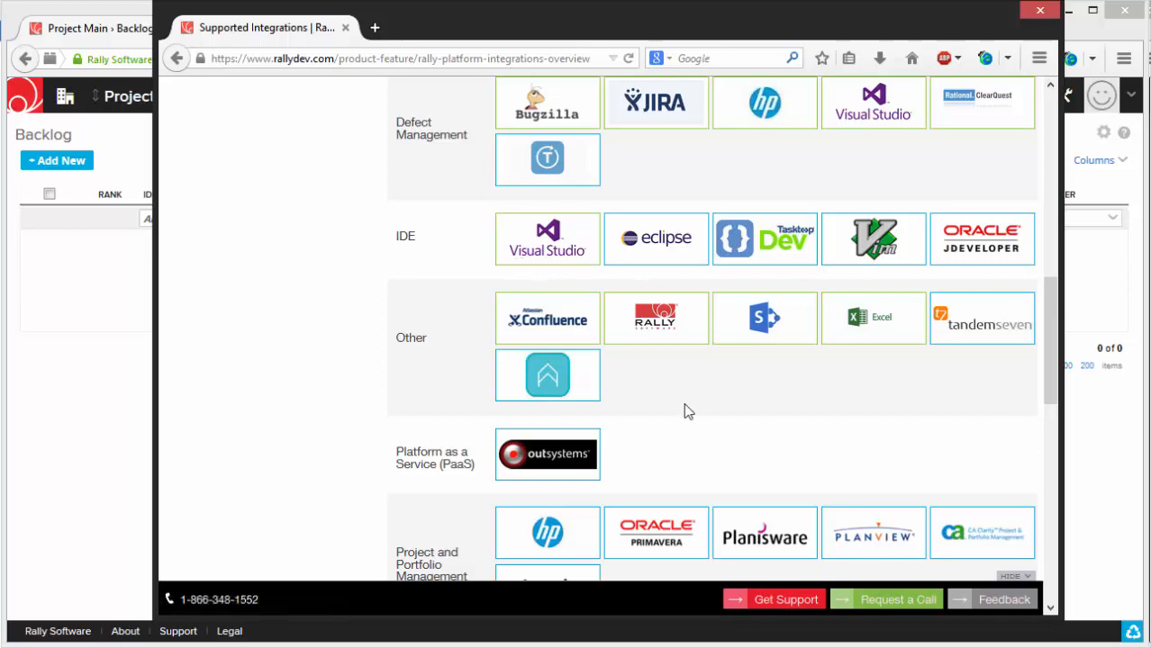
scroll(714, 494, down, 7)
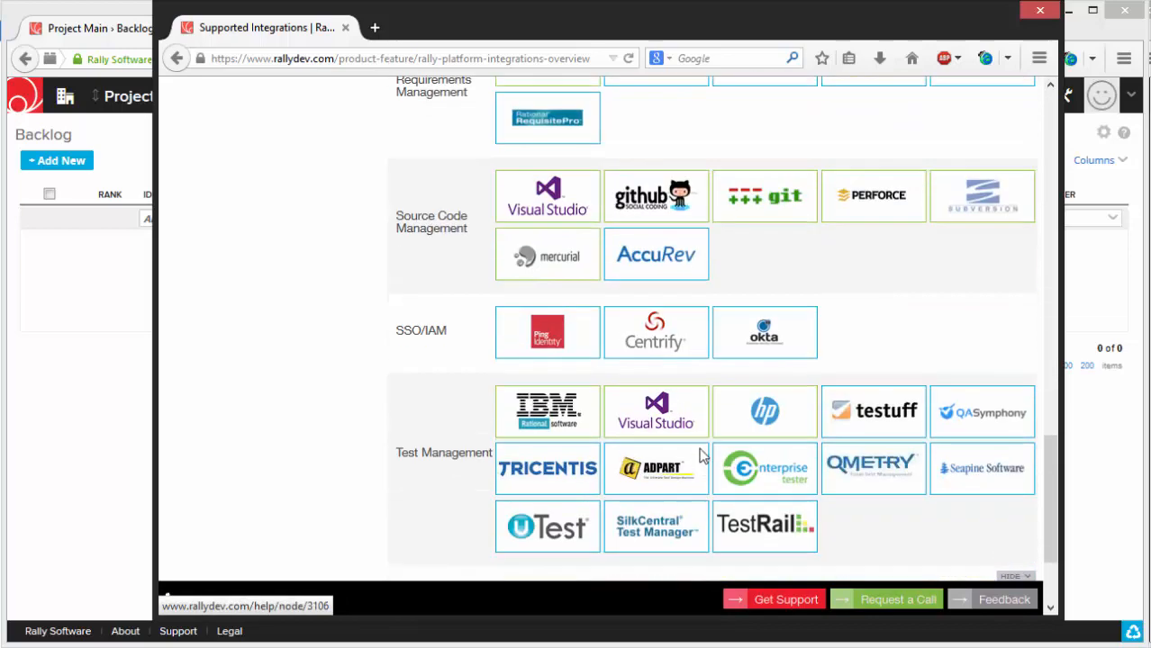
scroll(698, 455, up, 4)
click(1041, 10)
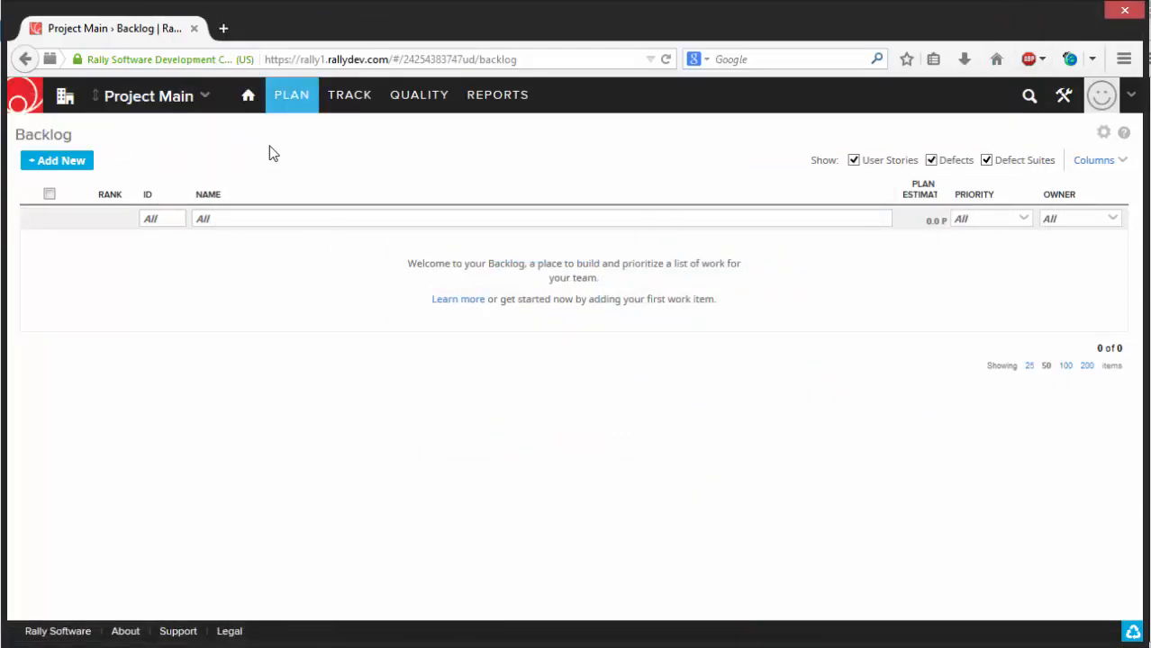
- Open My Dashboard and look through its test case, defect, story, task, burndown and notification sections
mouse_move(249, 100)
click(210, 134)
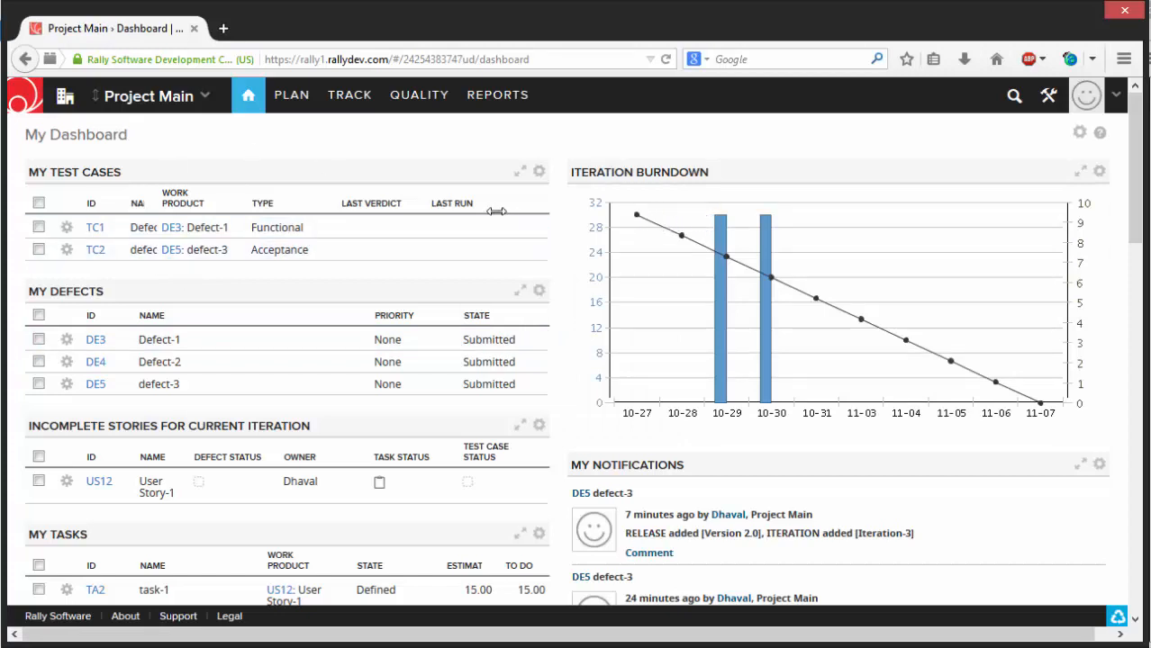
scroll(524, 239, down, 2)
scroll(524, 234, up, 2)
scroll(559, 277, down, 3)
scroll(556, 272, up, 3)
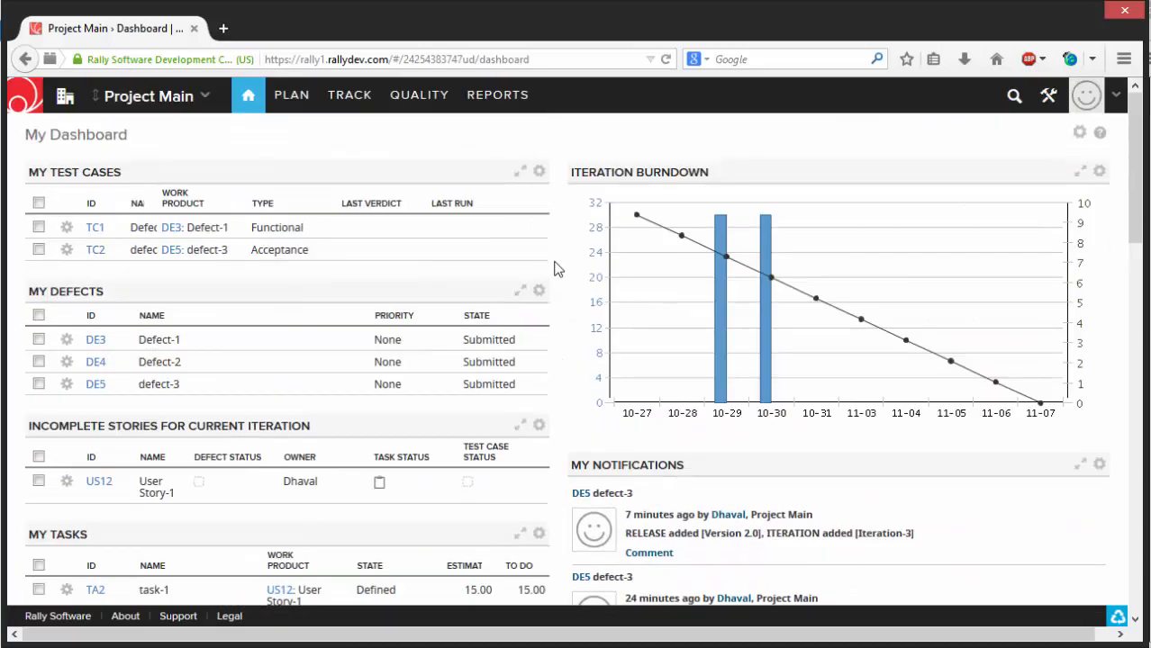